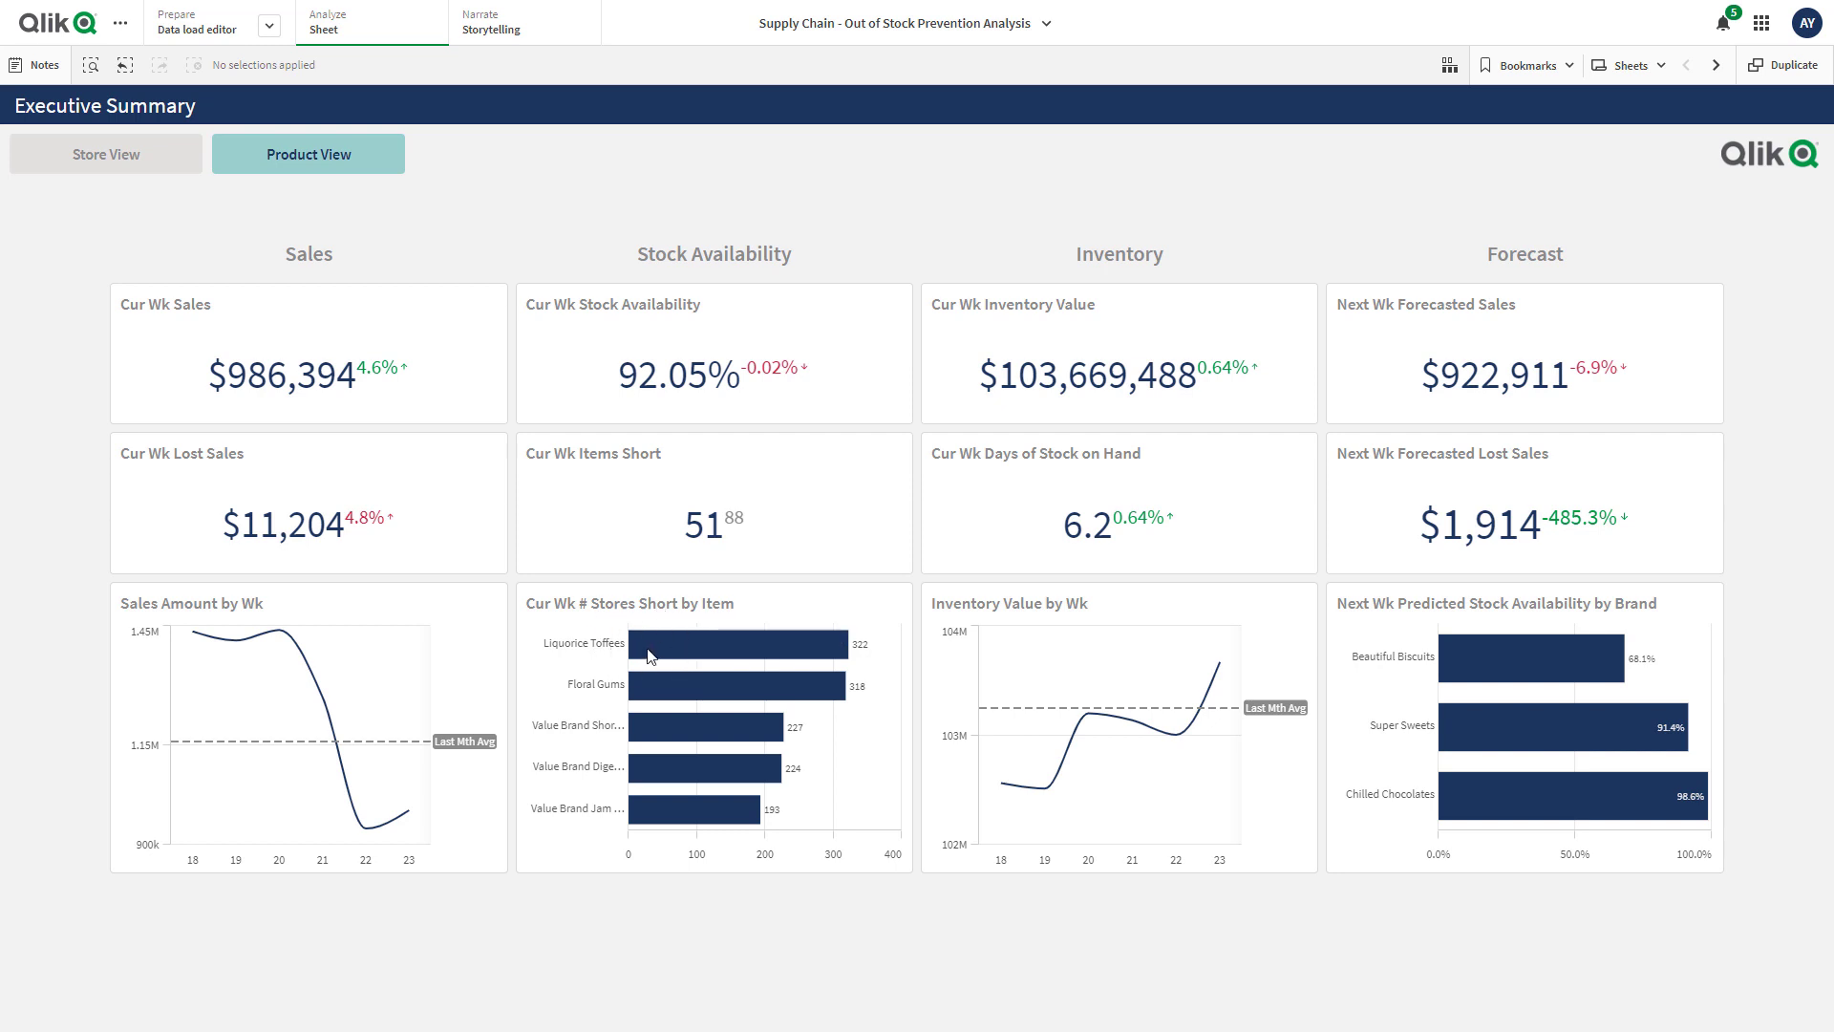
# Filter the Executive Summary by the Super Sweets brand using the Next Wk Predicted Stock Availability by Brand chart.
pyautogui.moveTo(659, 647)
pyautogui.click(1437, 731)
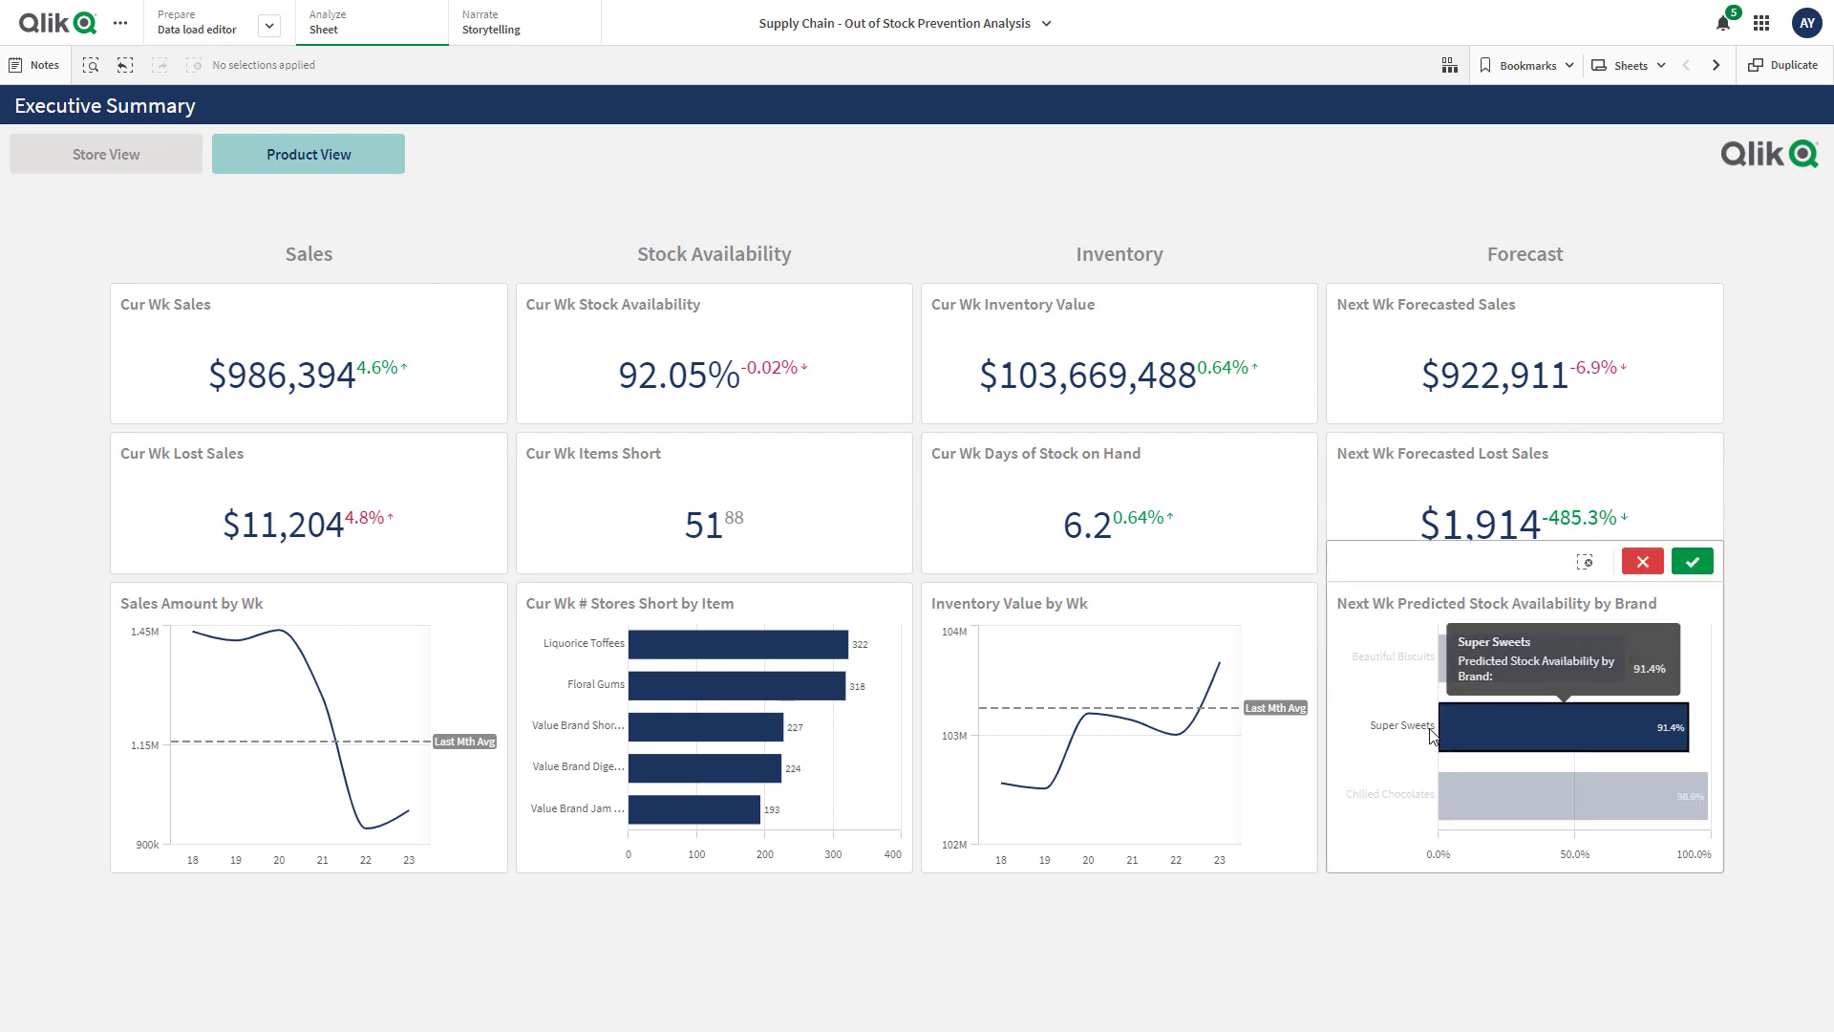
pyautogui.click(1692, 558)
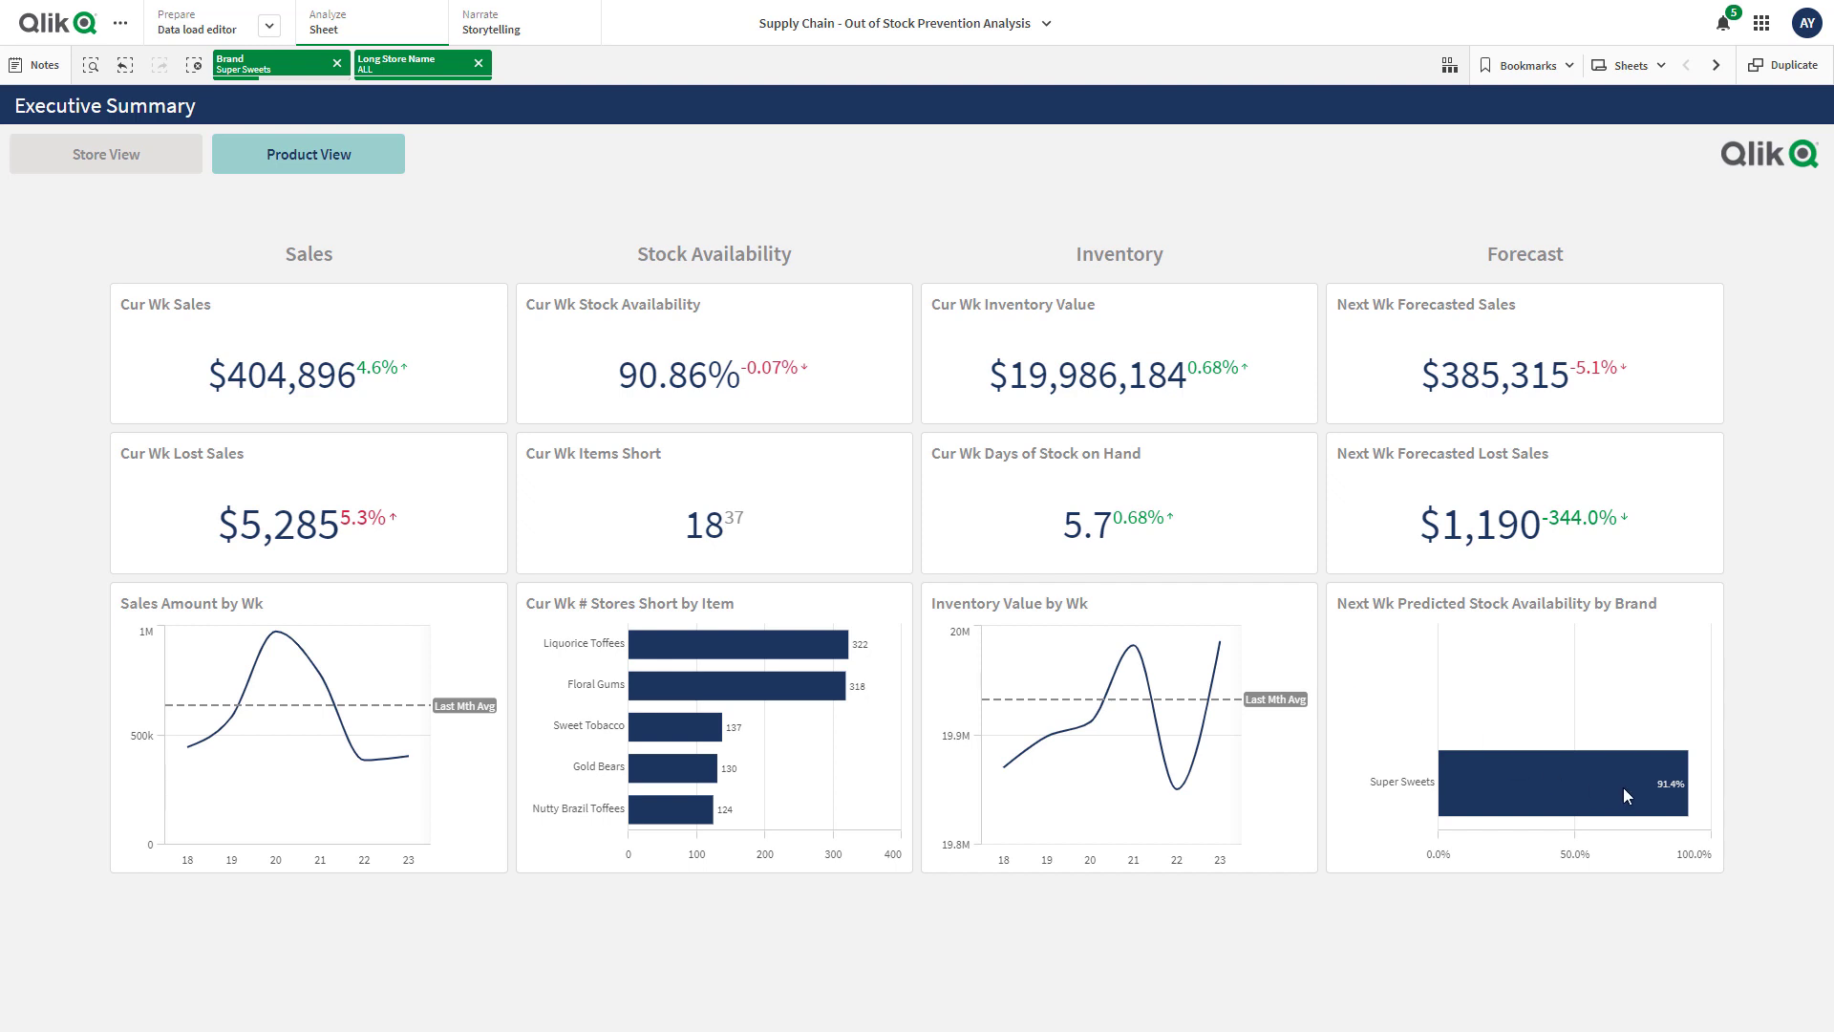
# Start a note mentioning the colleague, saying the Super Sweets Brand was below target last week, and is predicted to be below target next week.
pyautogui.moveTo(1626, 794)
pyautogui.click(33, 65)
pyautogui.click(79, 233)
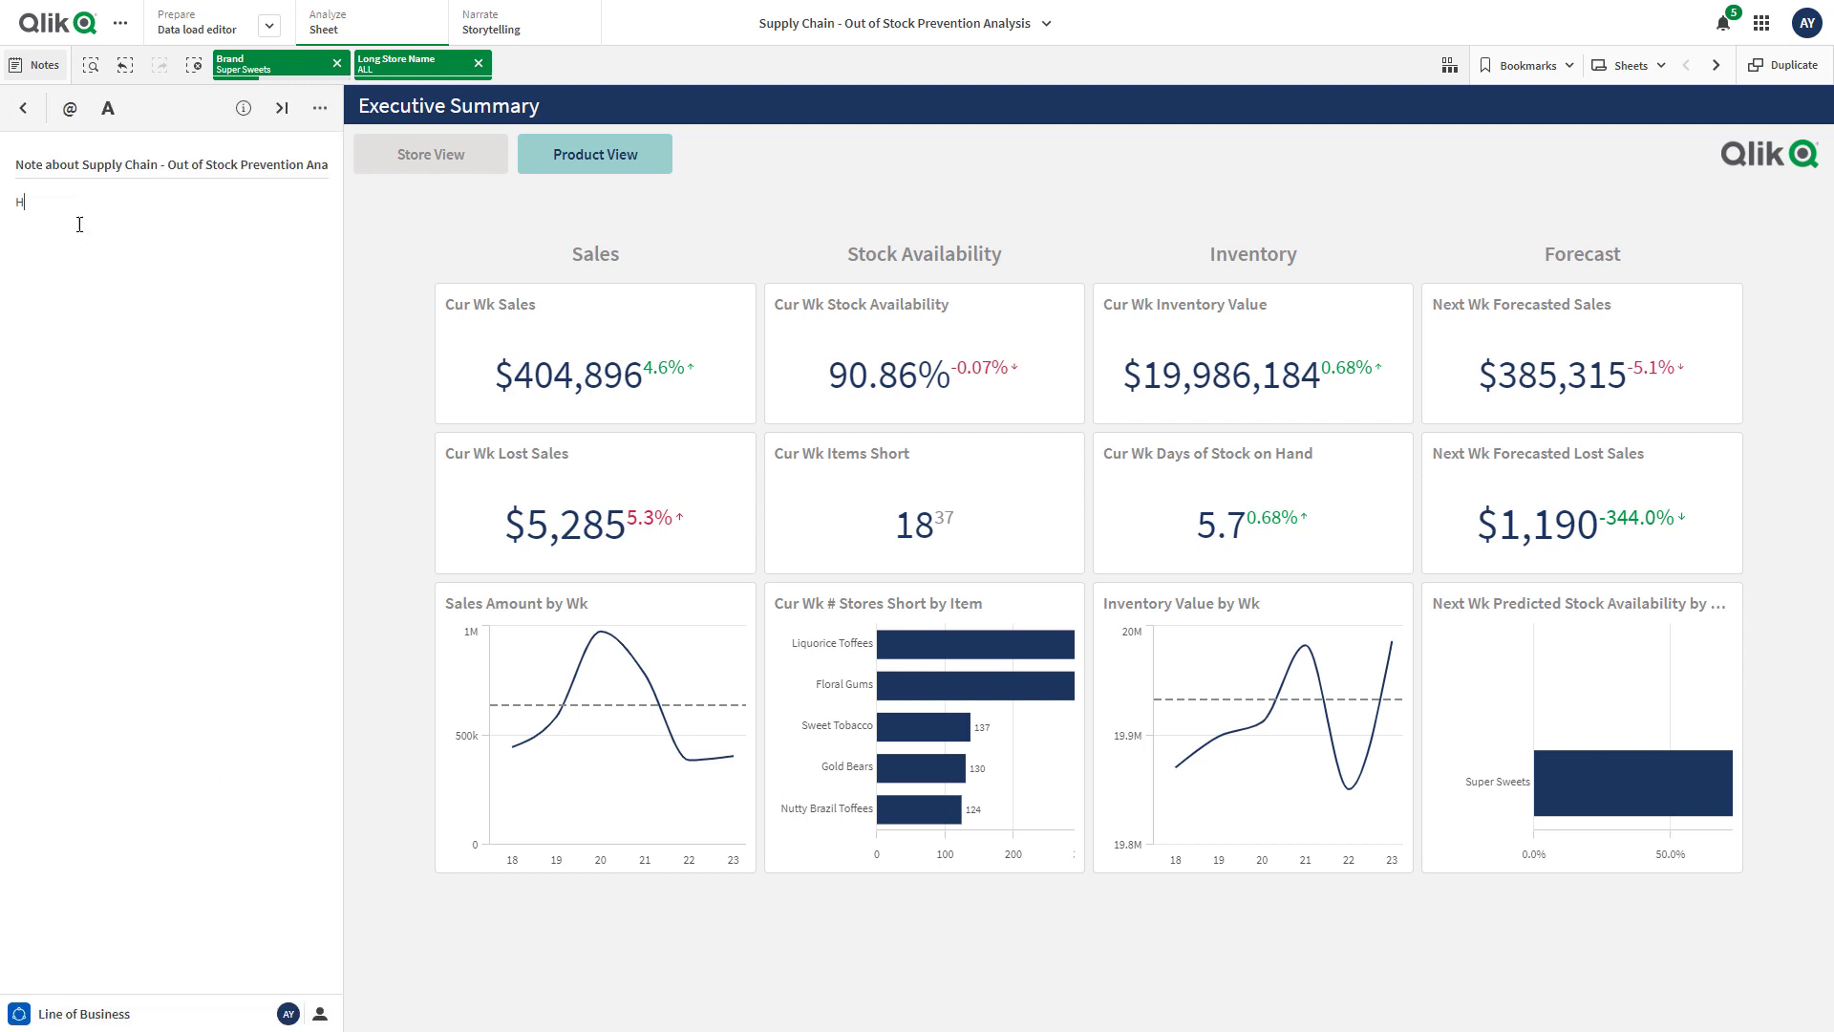
pyautogui.write('Hey @Aar')
pyautogui.click(80, 229)
pyautogui.write('The Super Sweets Brand was below target la')
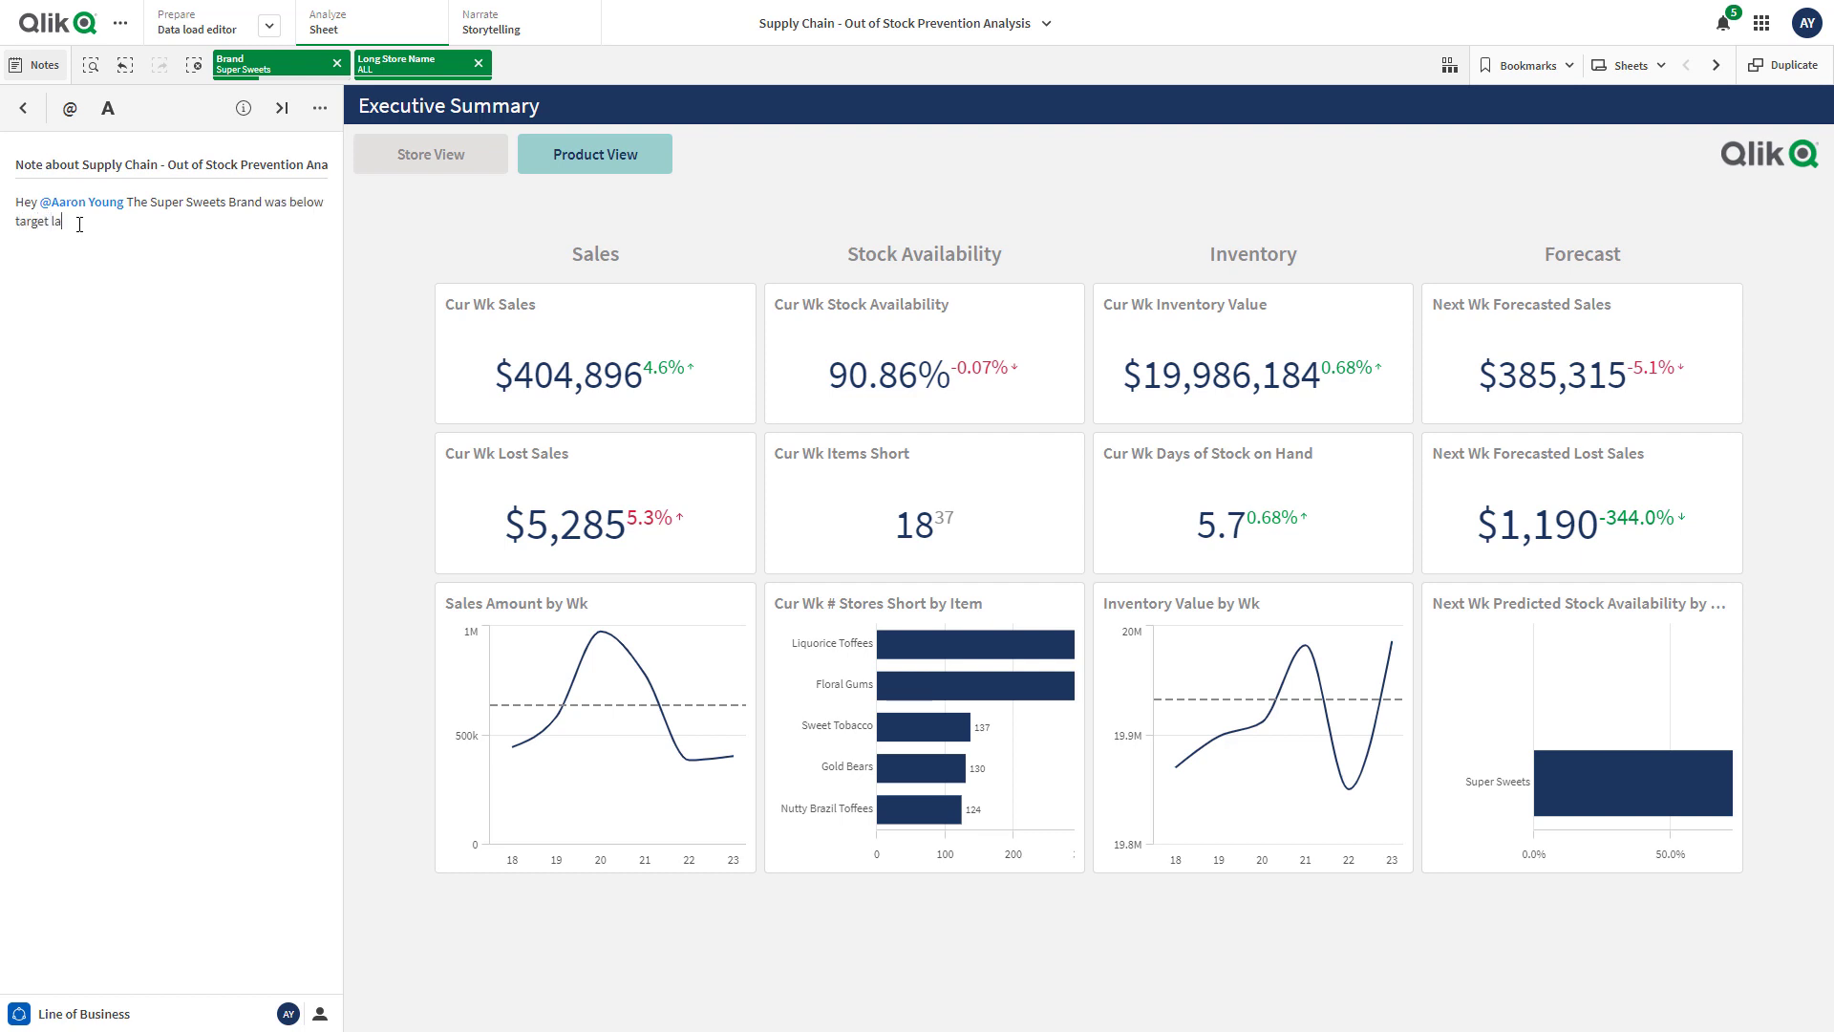
pyautogui.write('st week, and is predicted to be below target next week. P')
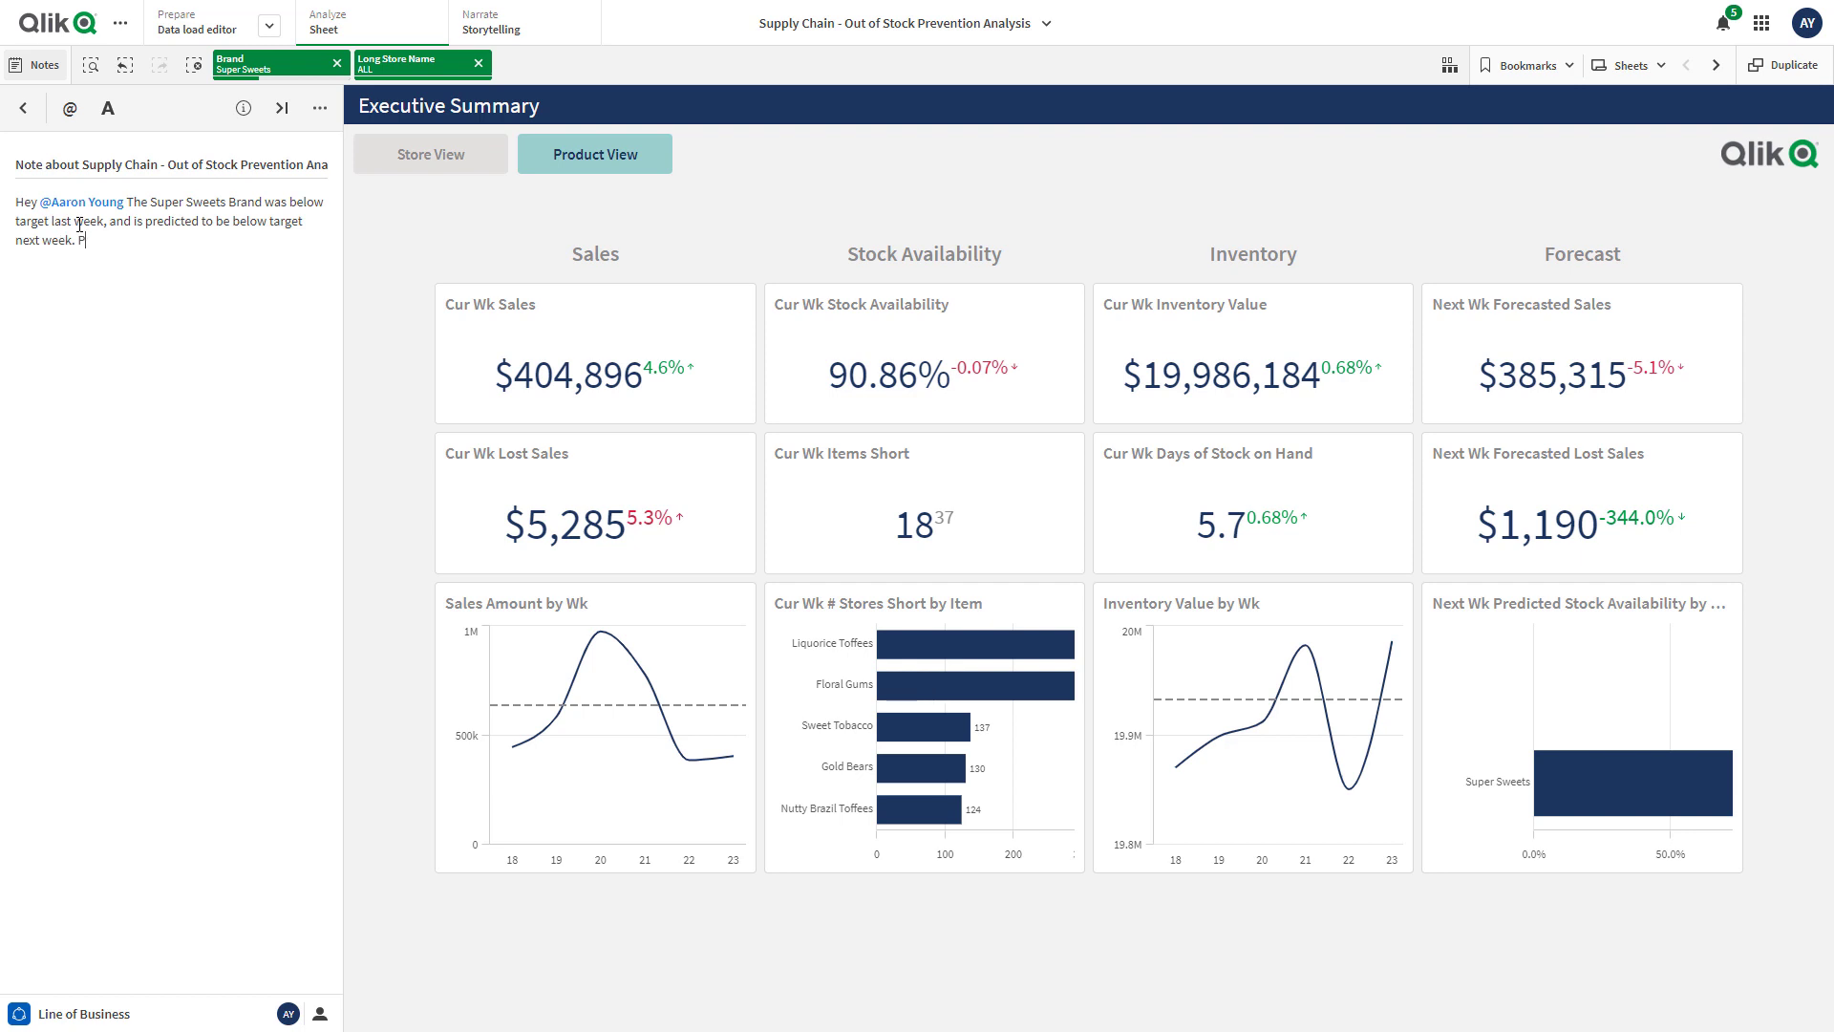
# Complete the note with "Please investigate potential Lost Sales next week. Thanks!" and add a snapshot of the Cur Wk Stock Availability KPI.
pyautogui.write('lease investigate potential Lost Sales next week. Thanks!')
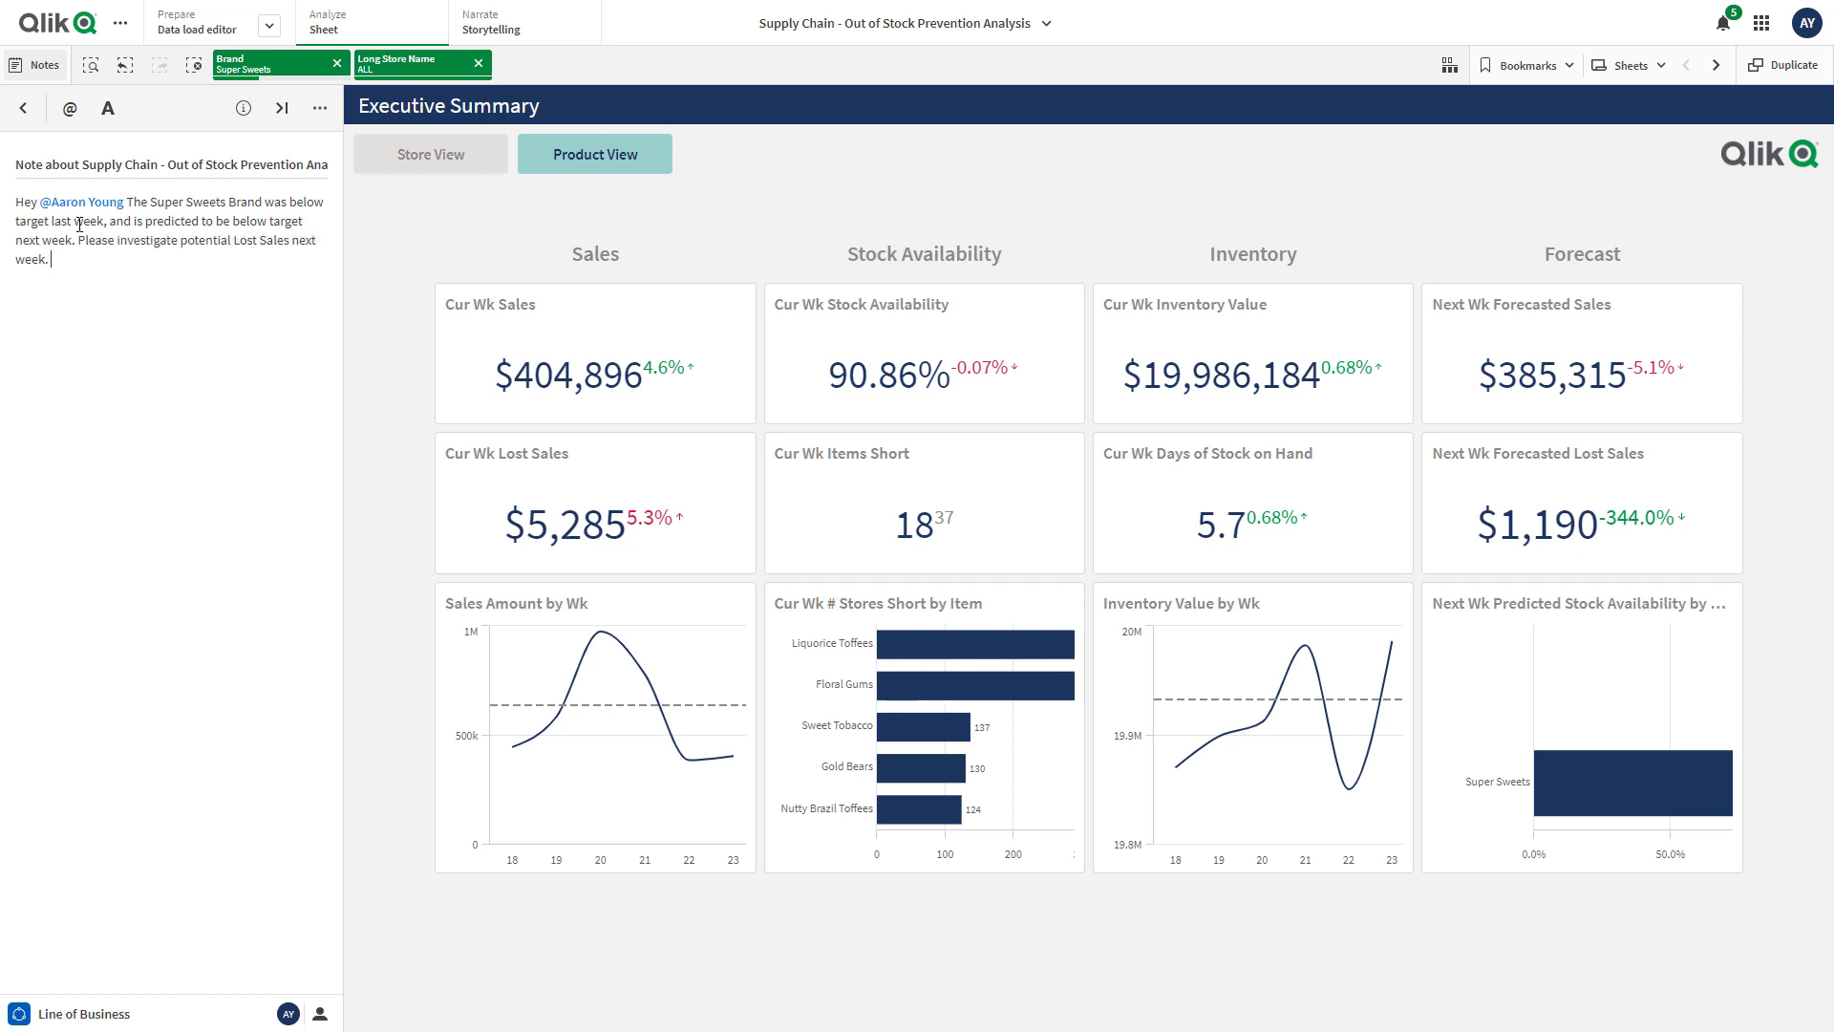
pyautogui.press('Return')
pyautogui.rightClick(859, 303)
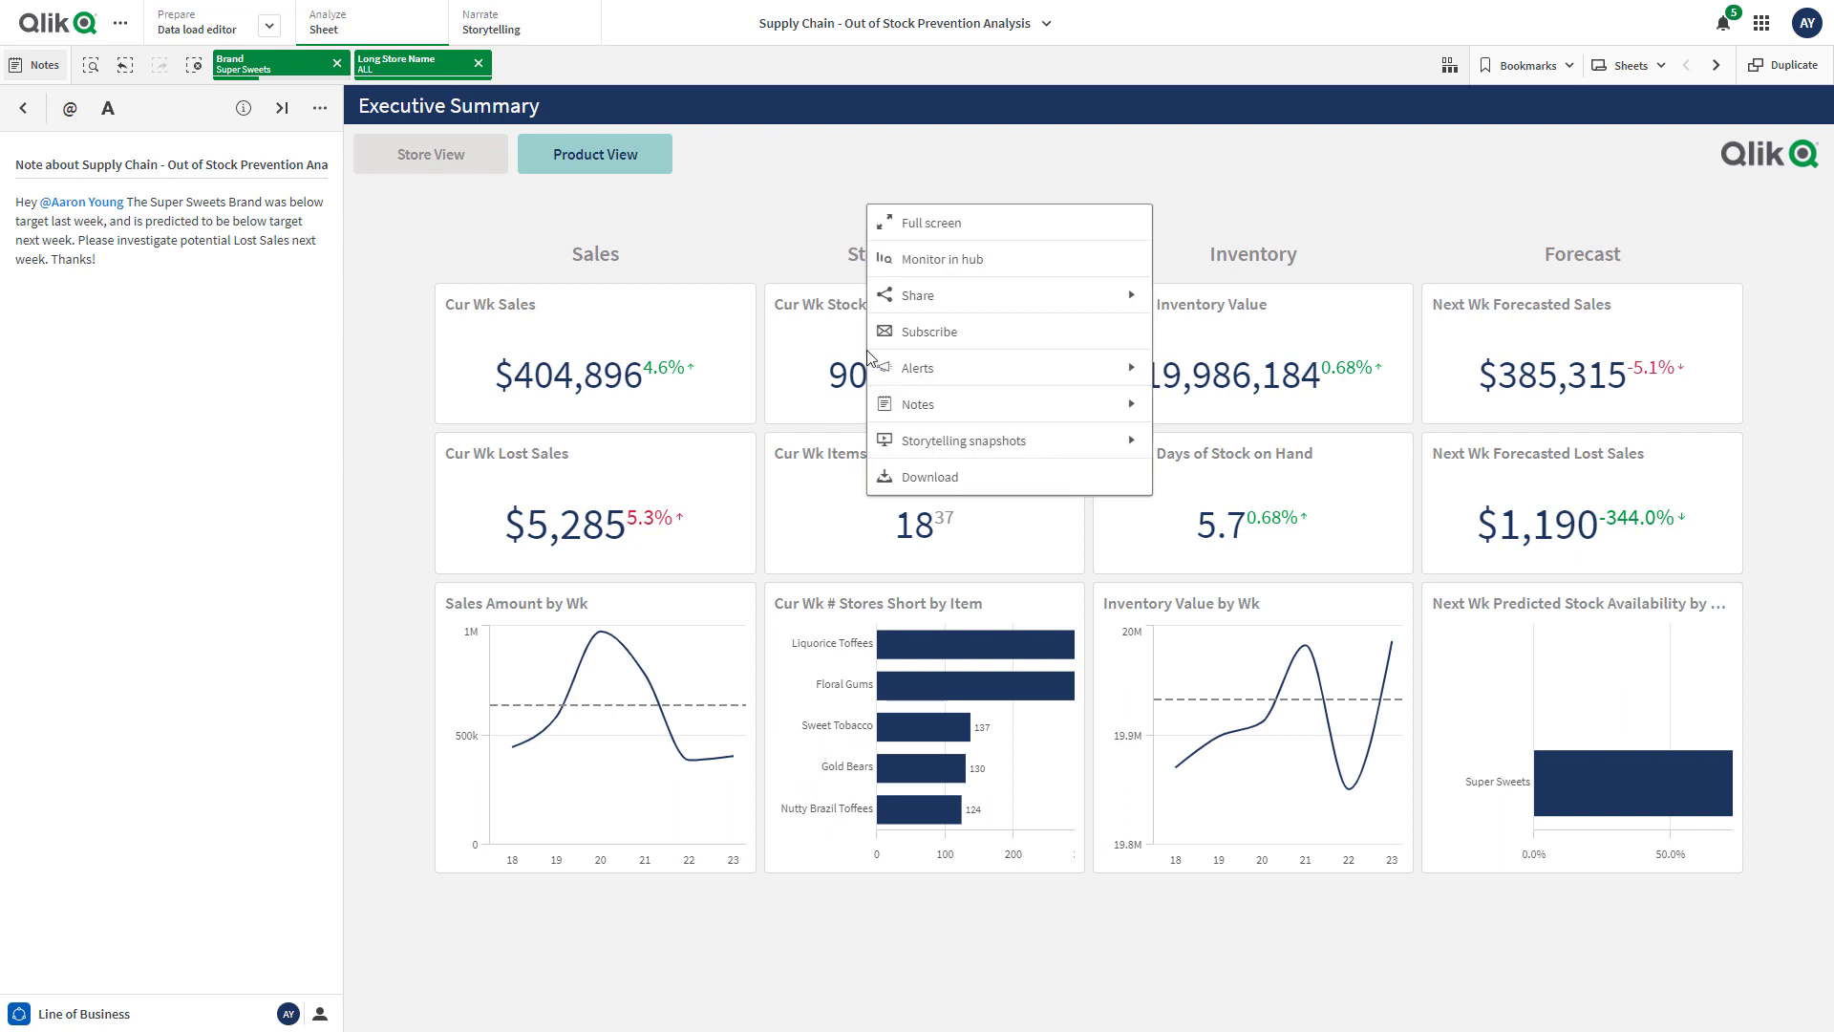
pyautogui.click(912, 404)
pyautogui.click(951, 270)
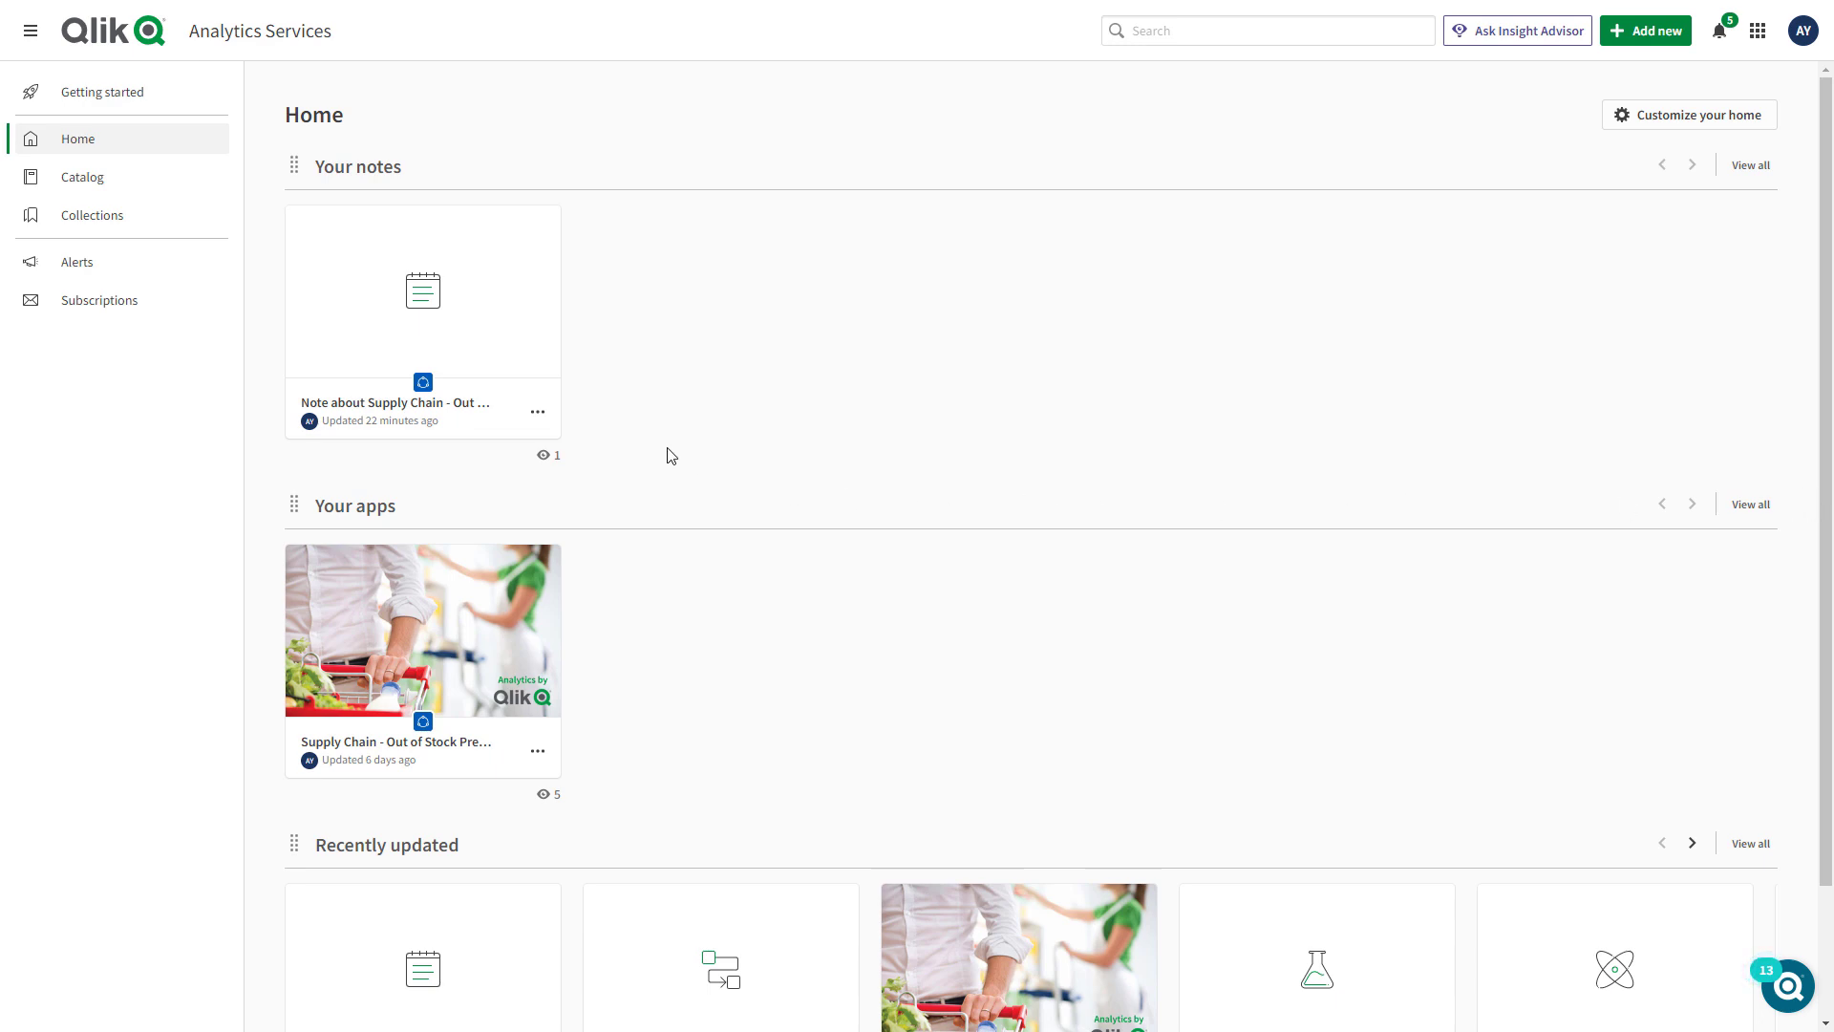
# Read the saved Supply Chain note from the home page's notes section and close it.
pyautogui.moveTo(427, 368)
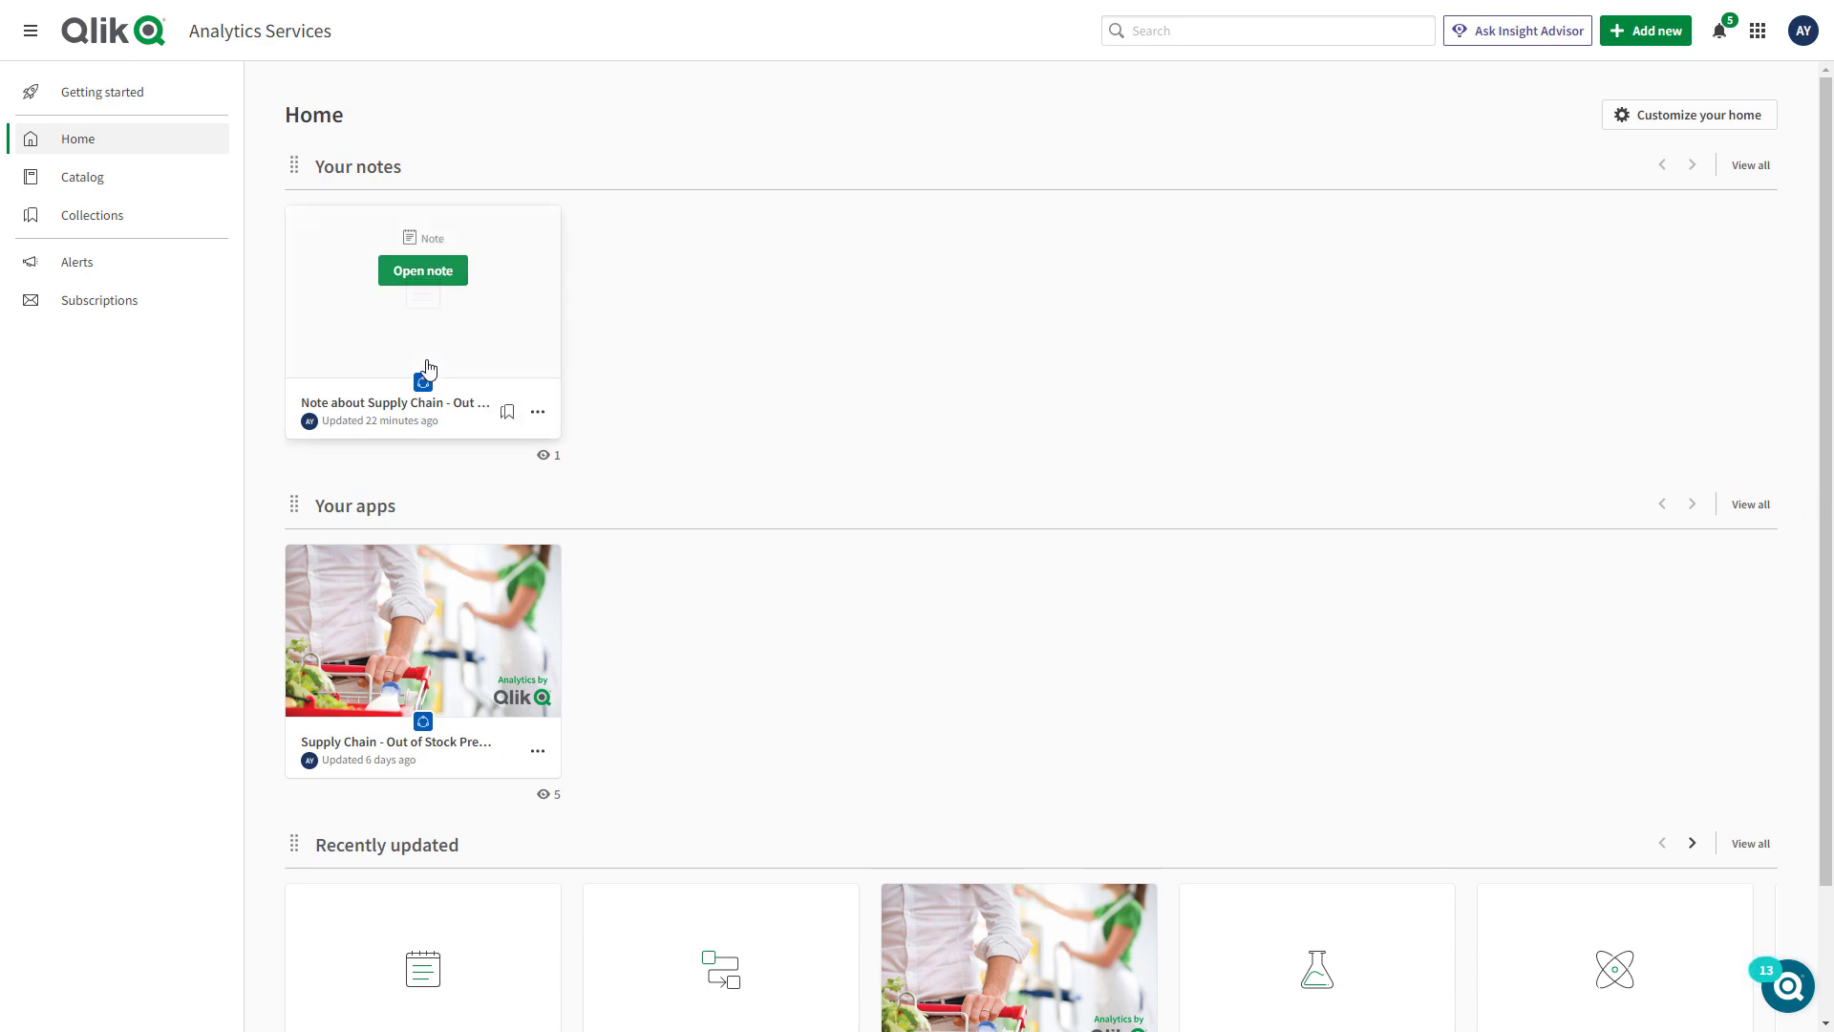
pyautogui.click(423, 270)
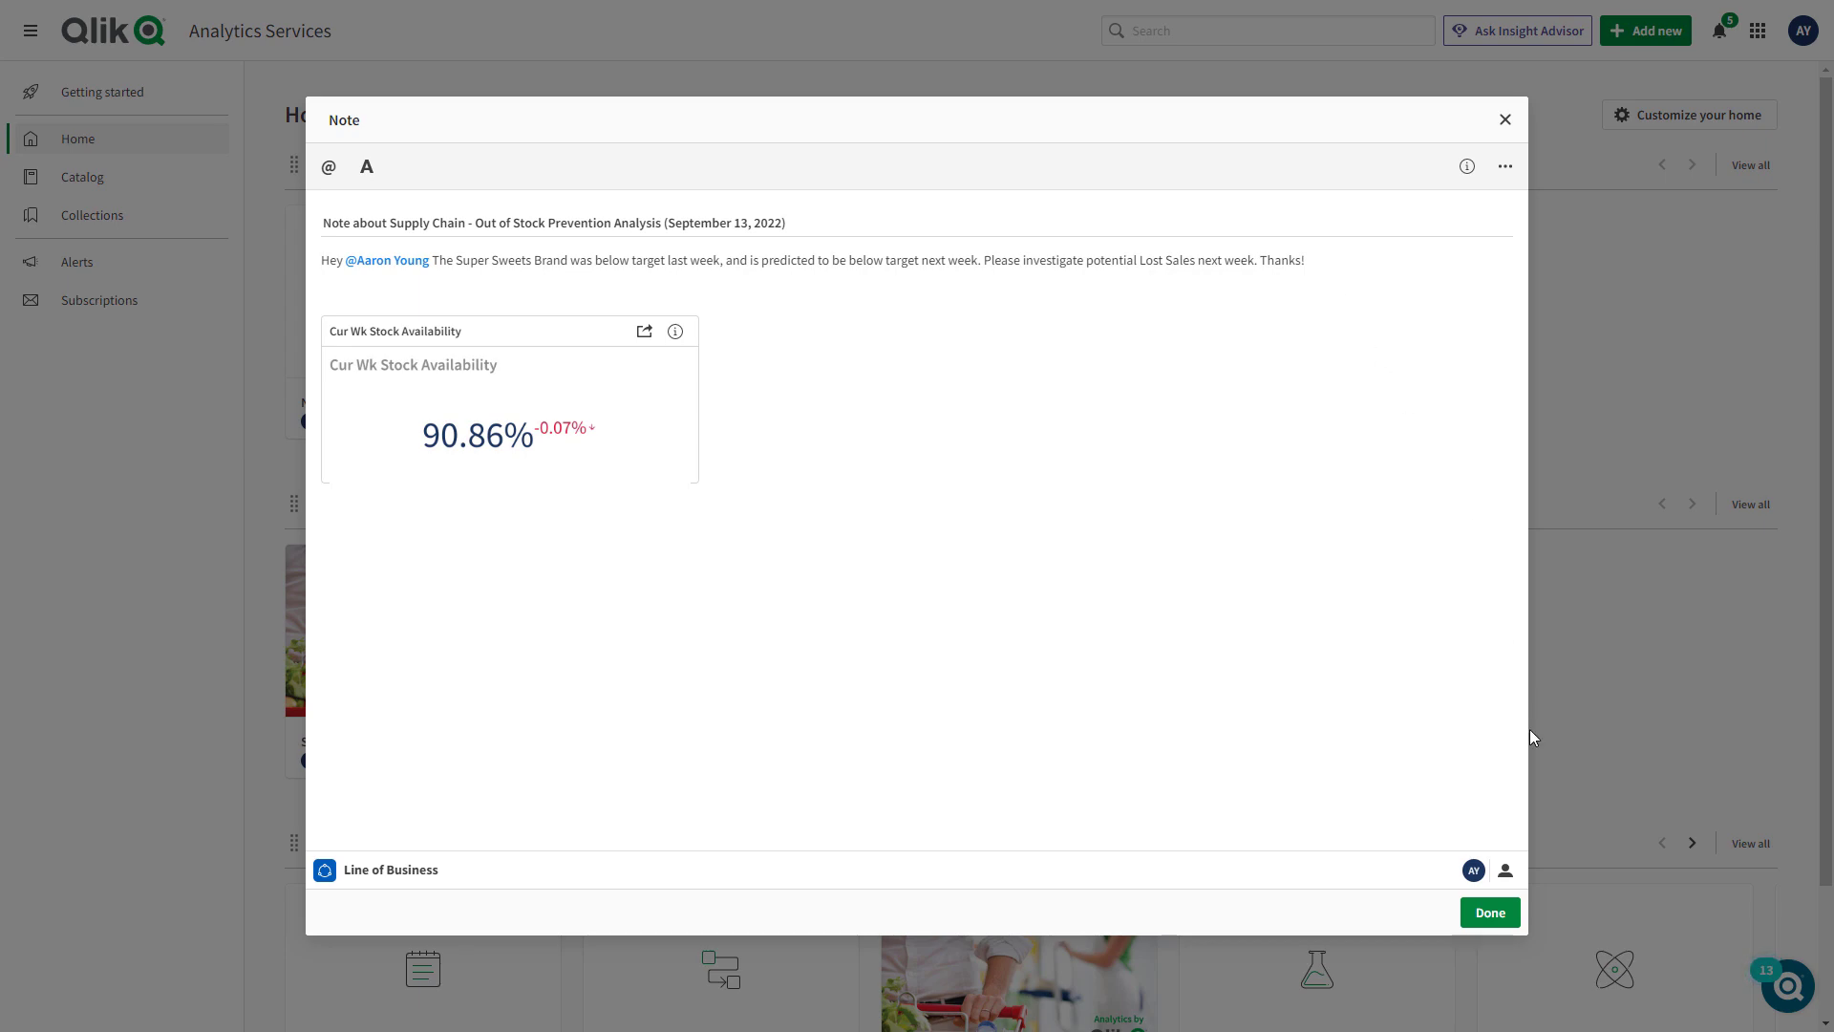
pyautogui.click(1490, 912)
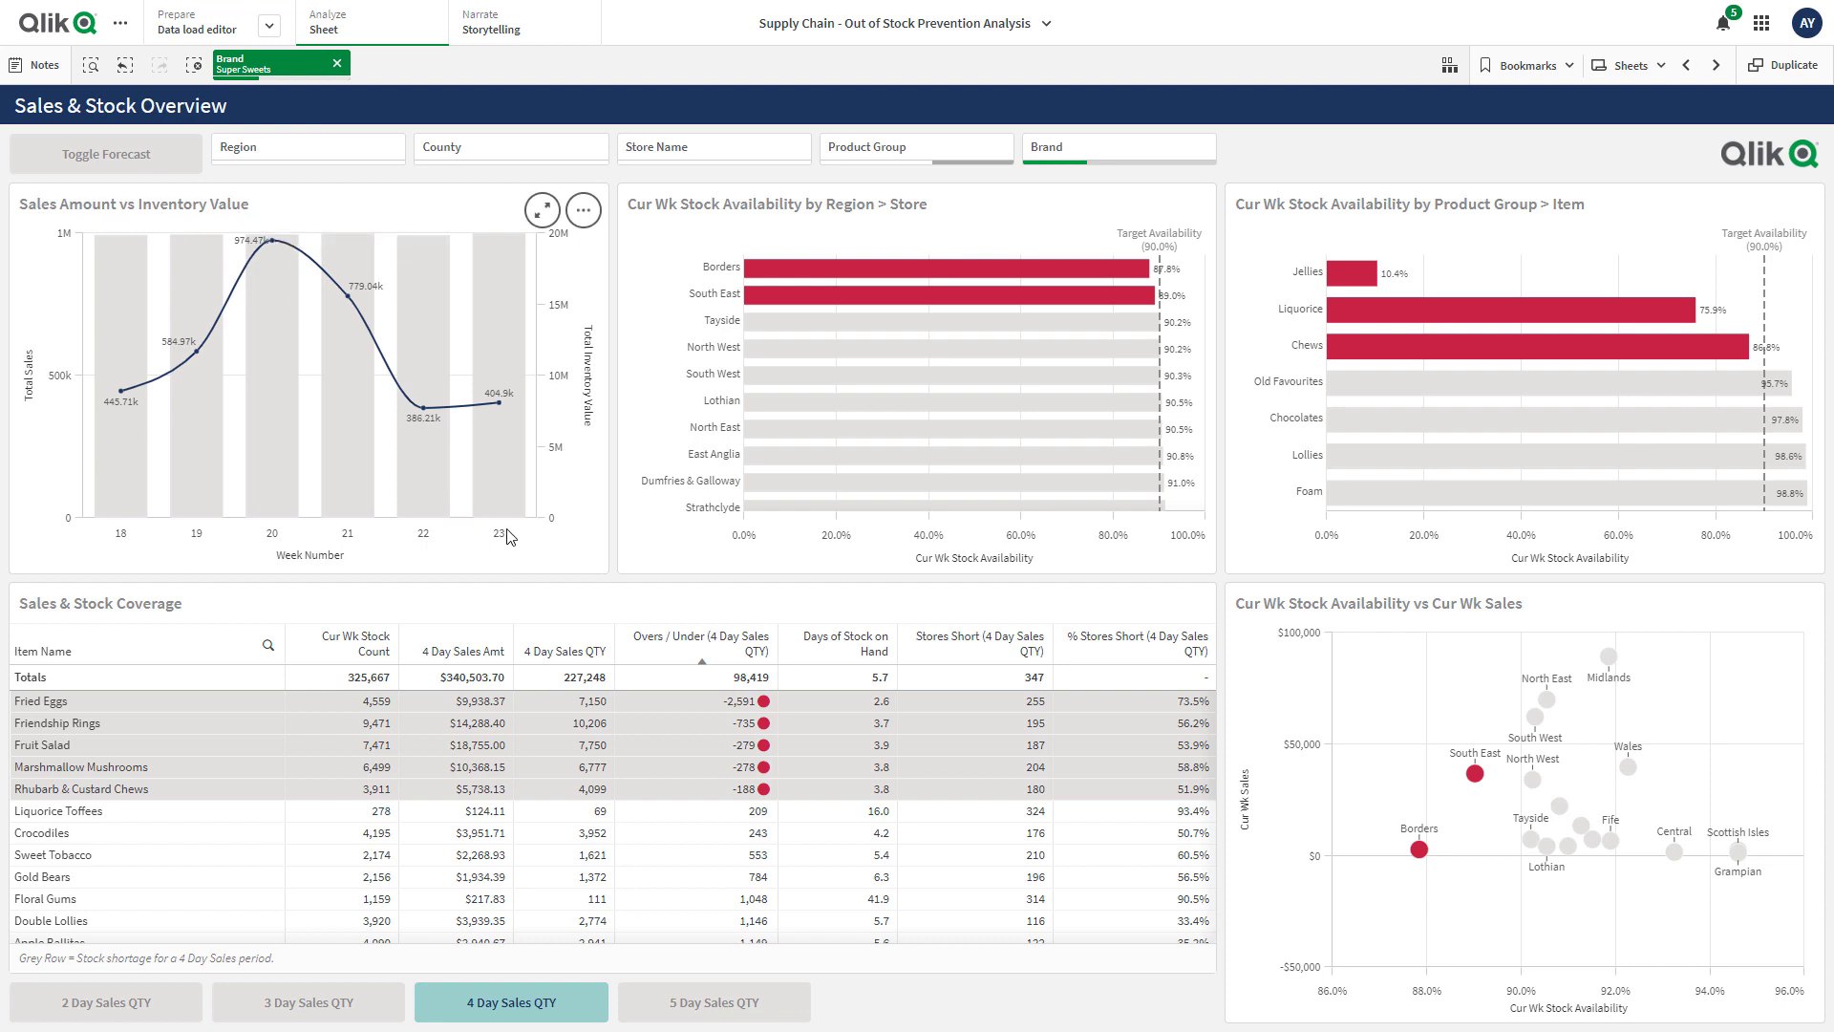
# Filter the Sales & Stock Overview to the South East region using the Cur Wk Stock Availability by Region > Store chart.
pyautogui.moveTo(497, 536)
pyautogui.moveTo(510, 413)
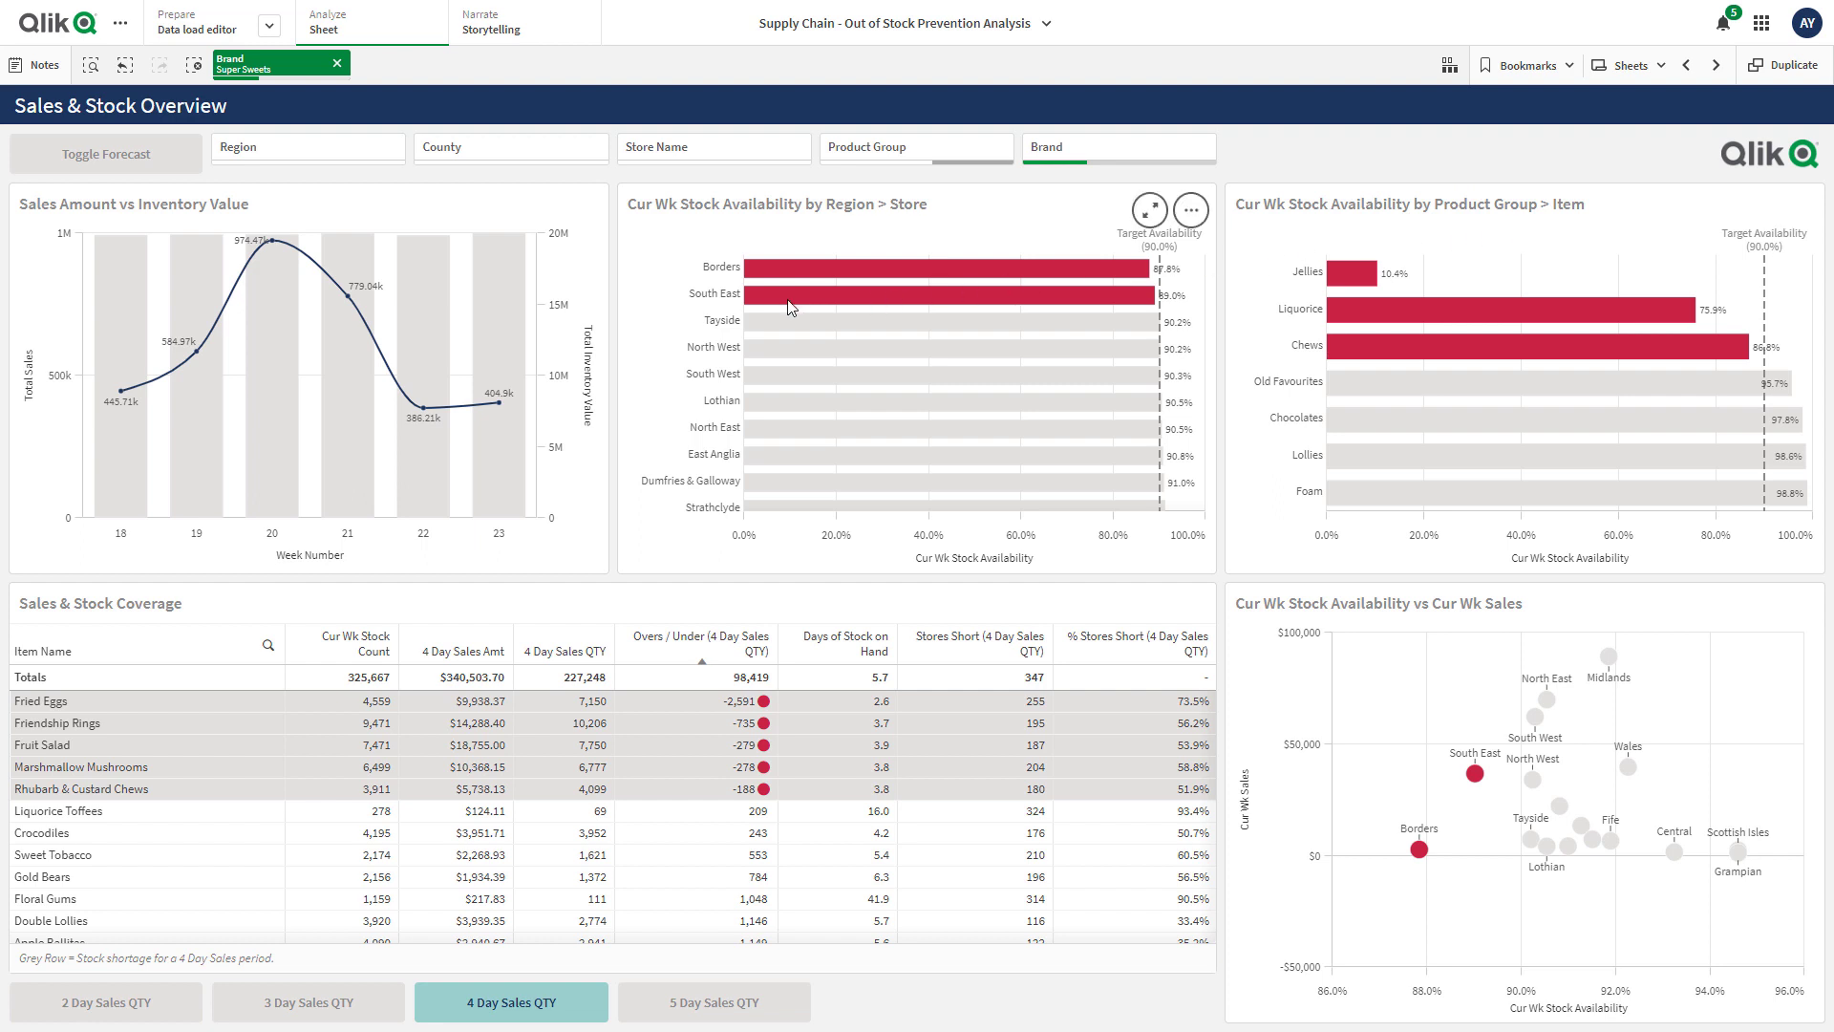
pyautogui.click(728, 296)
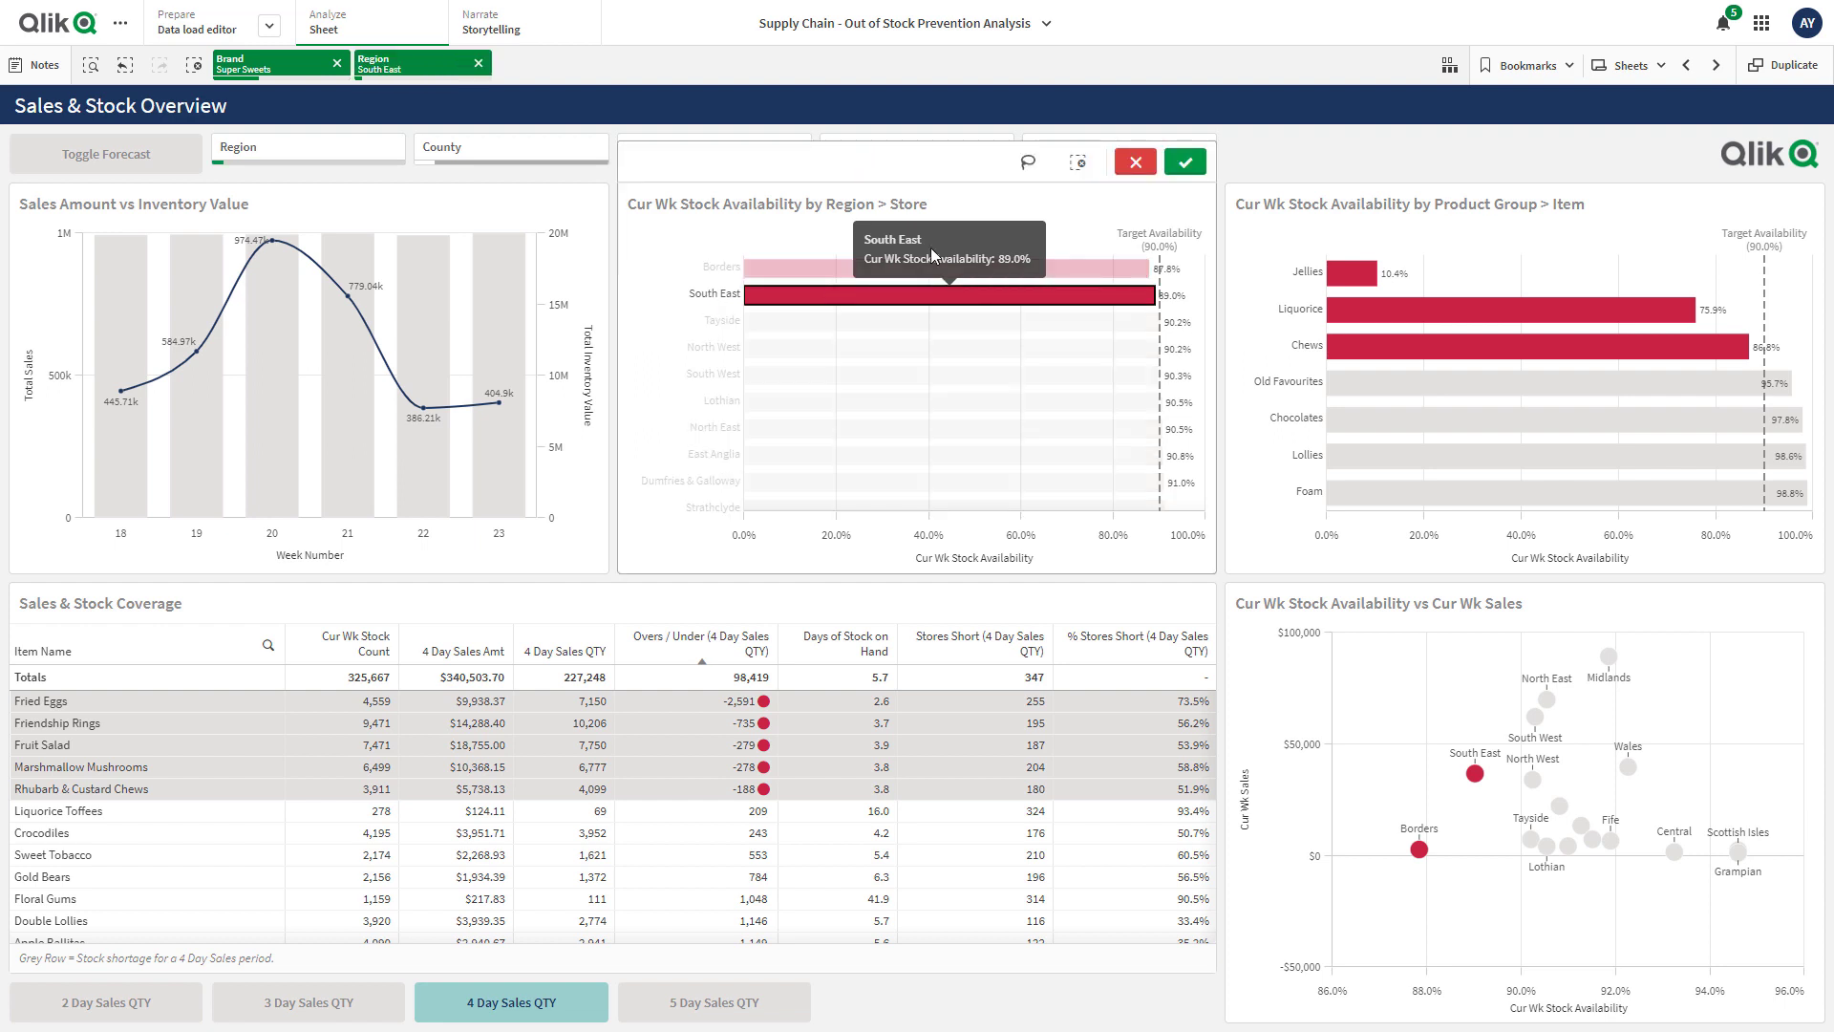
pyautogui.click(1179, 165)
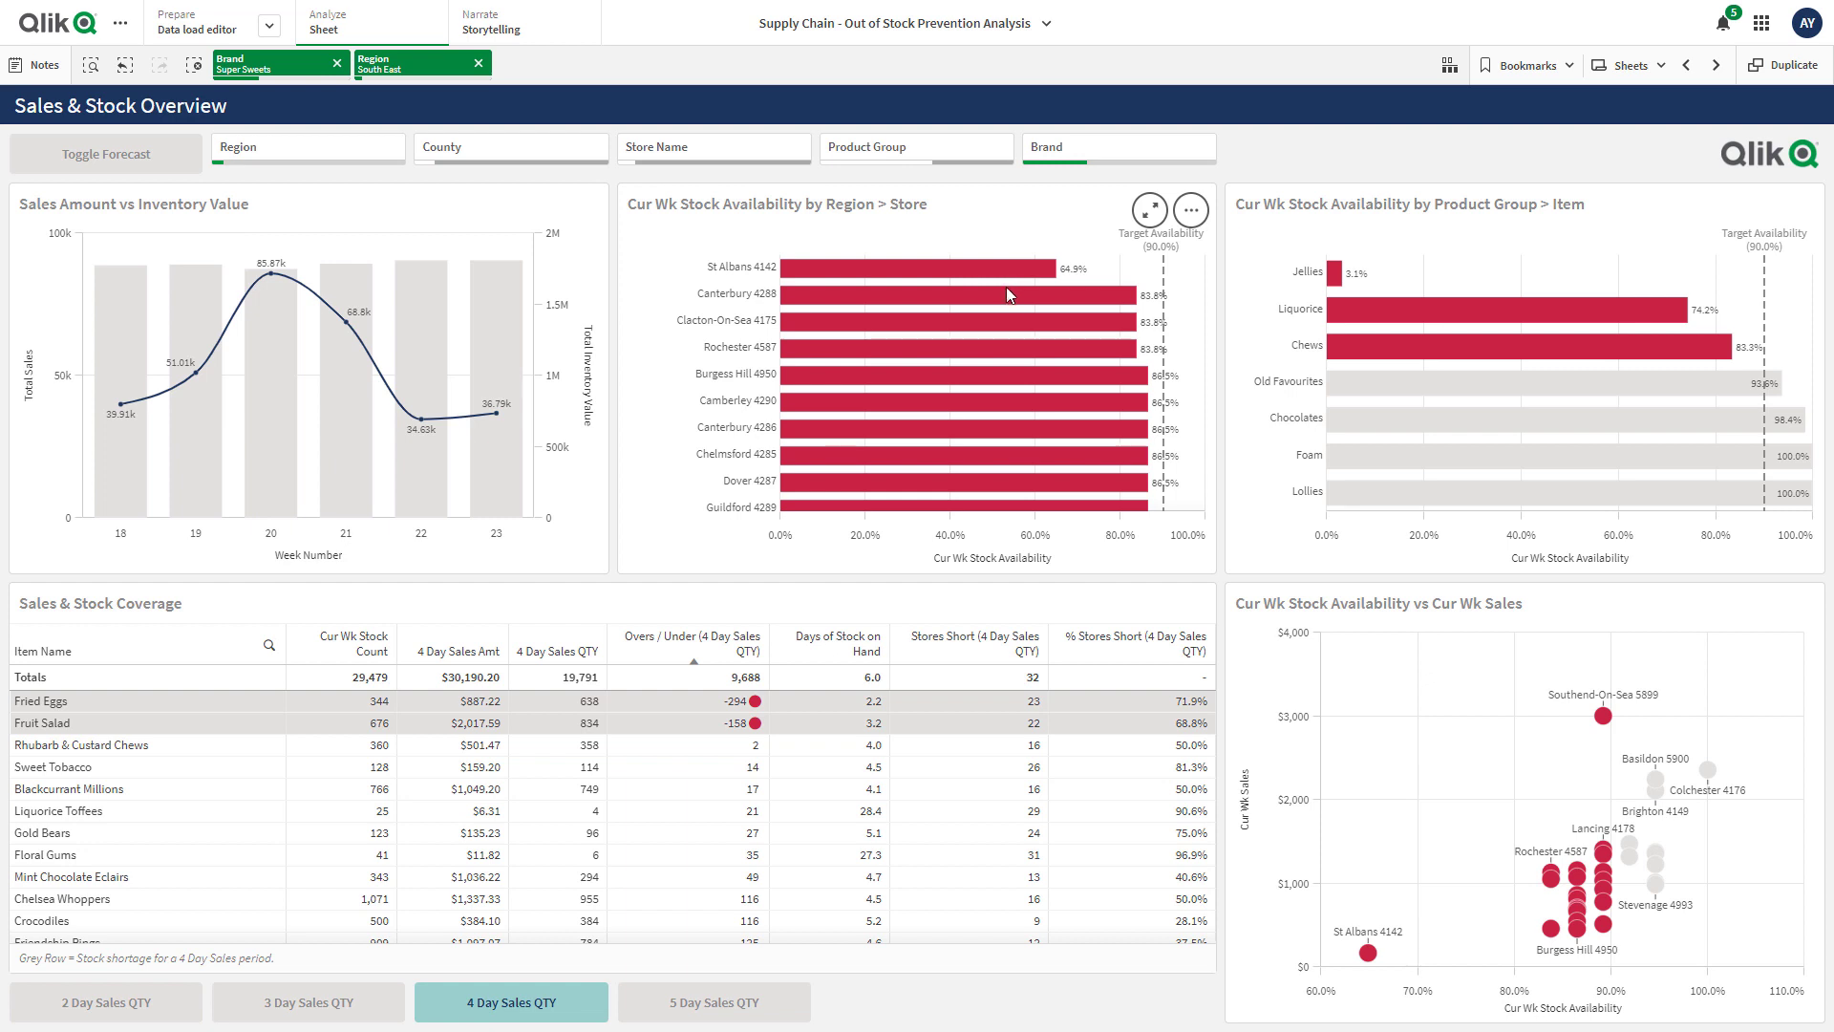
# Examine stock availability for all South East stores against the target, and check the Jellies product group.
pyautogui.scroll(-2, 1003, 292)
pyautogui.scroll(-2, 996, 315)
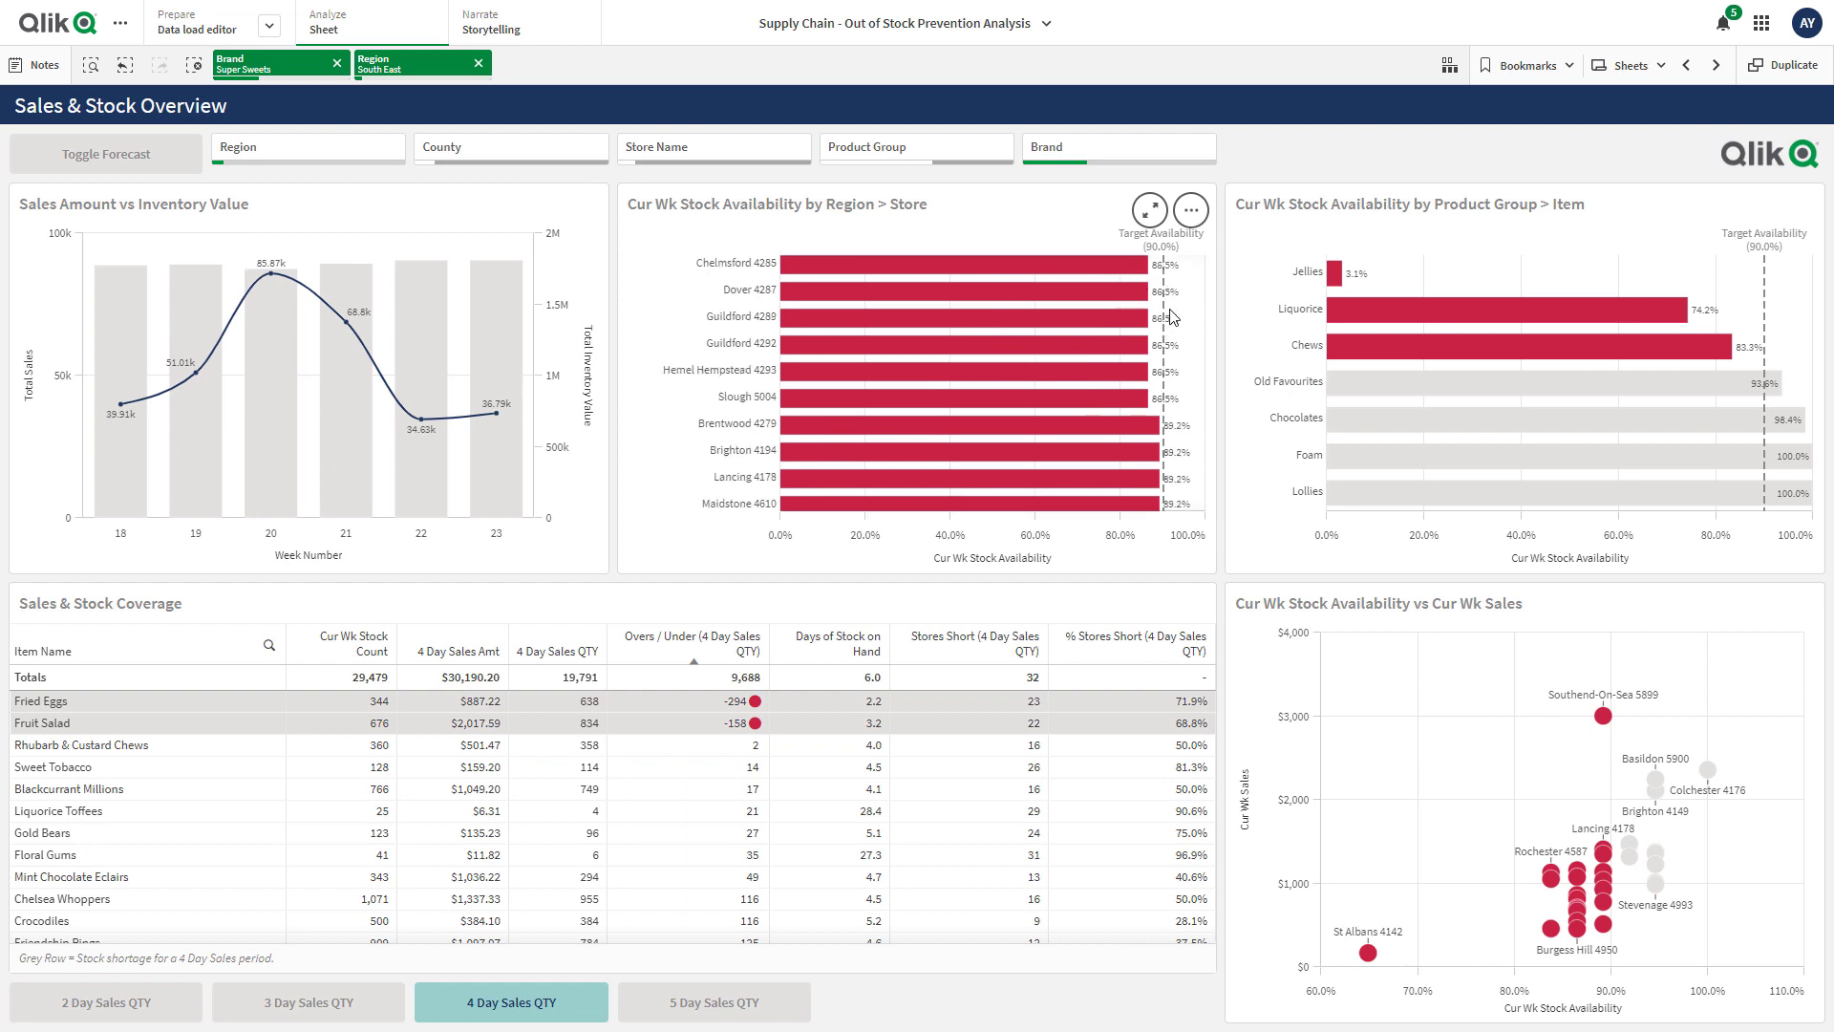
pyautogui.scroll(-2, 1076, 335)
pyautogui.scroll(-2, 1076, 337)
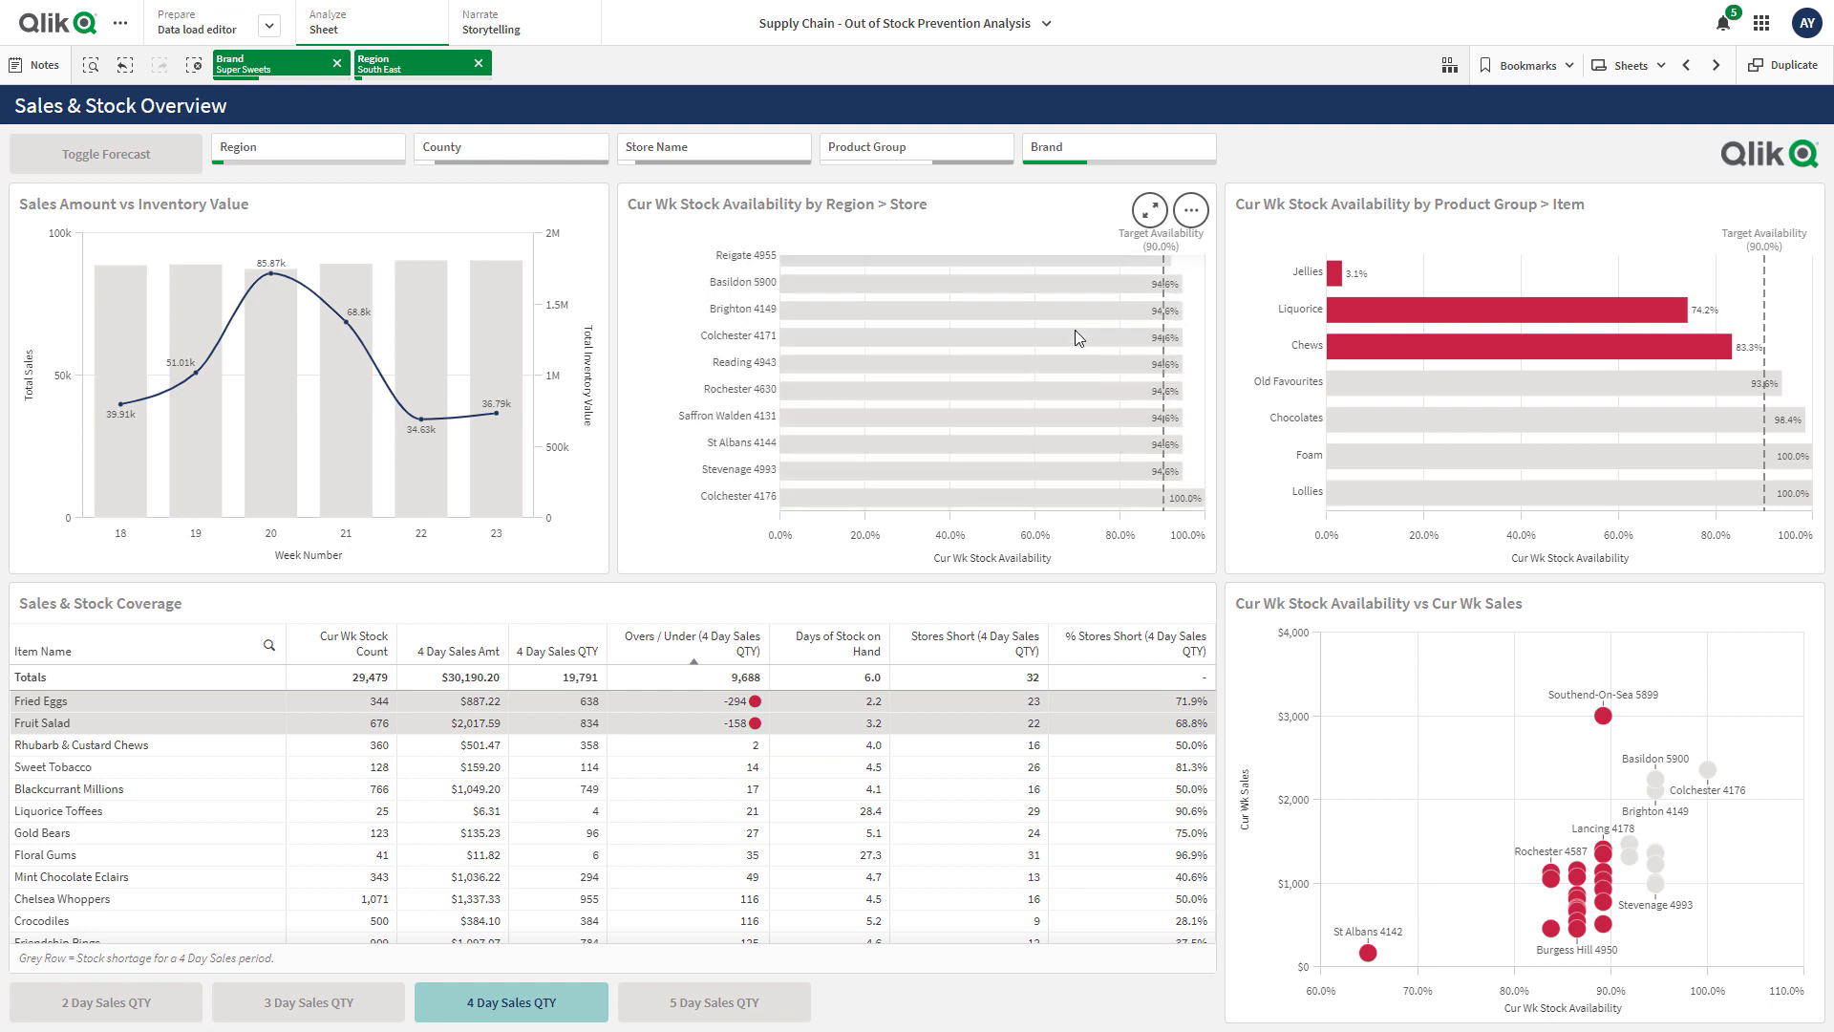
pyautogui.scroll(2, 1074, 336)
pyautogui.scroll(4, 1074, 337)
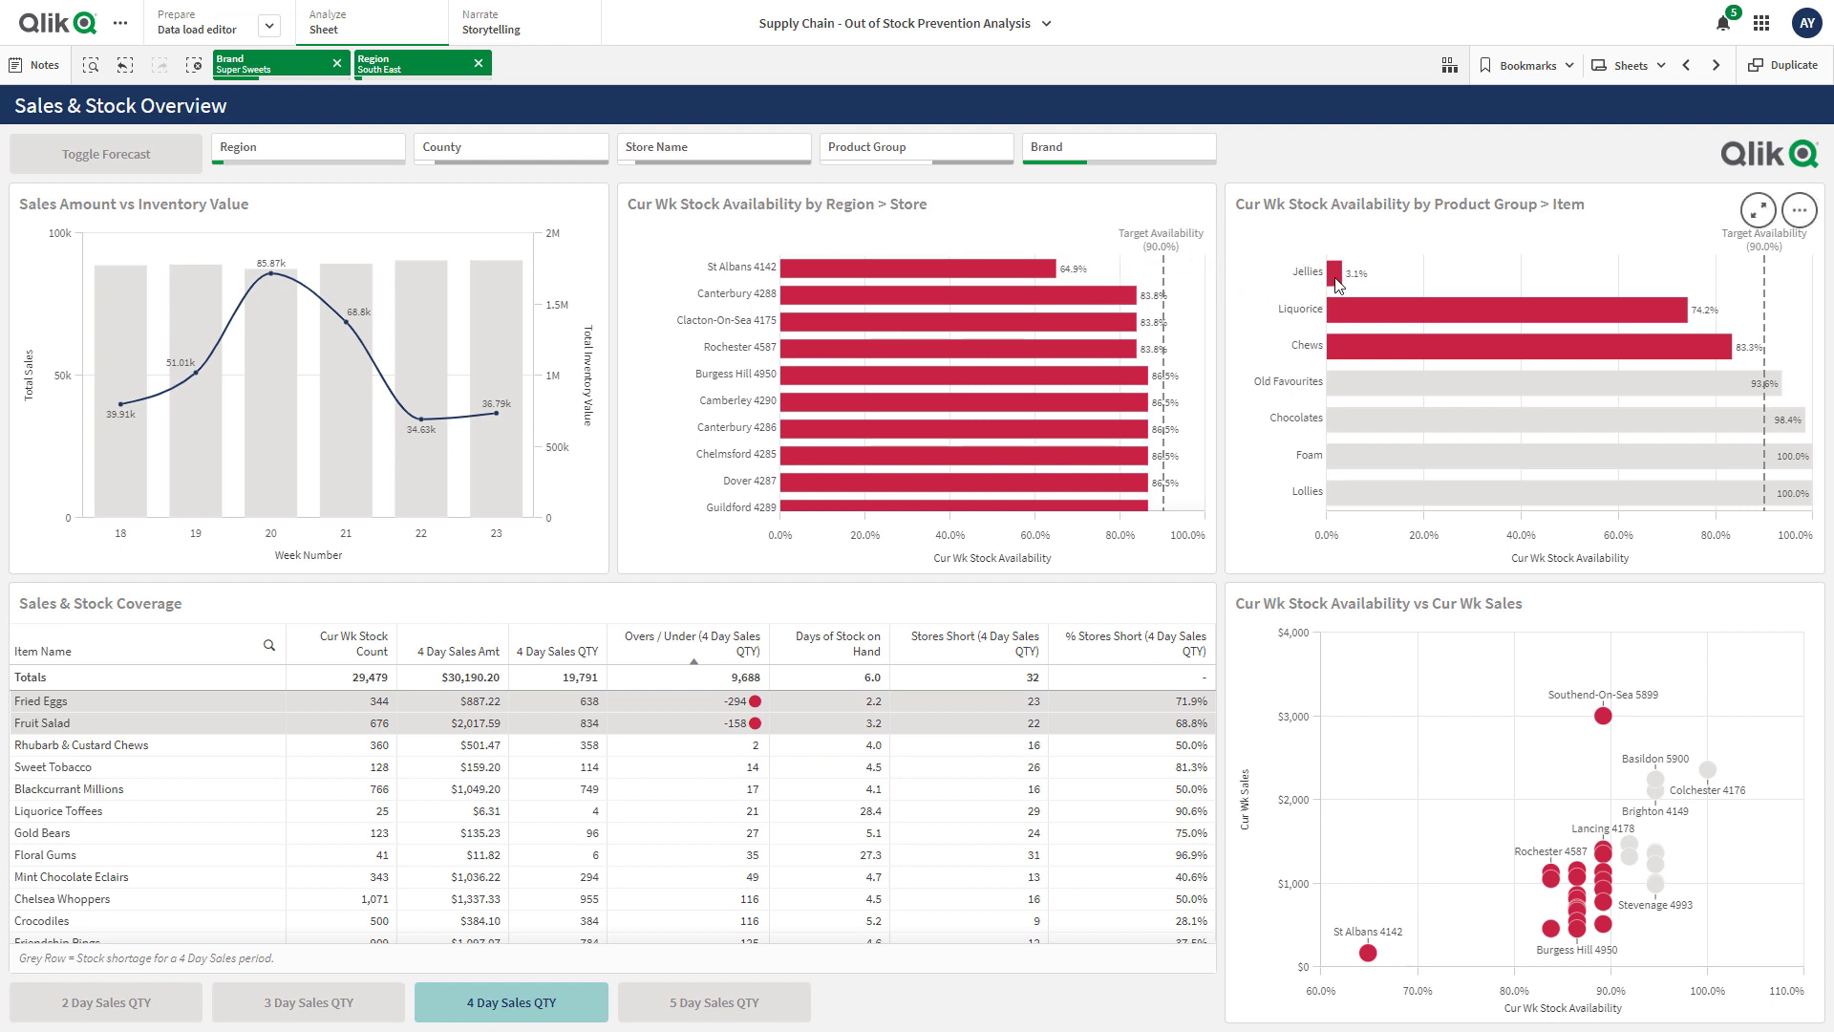
pyautogui.moveTo(1337, 283)
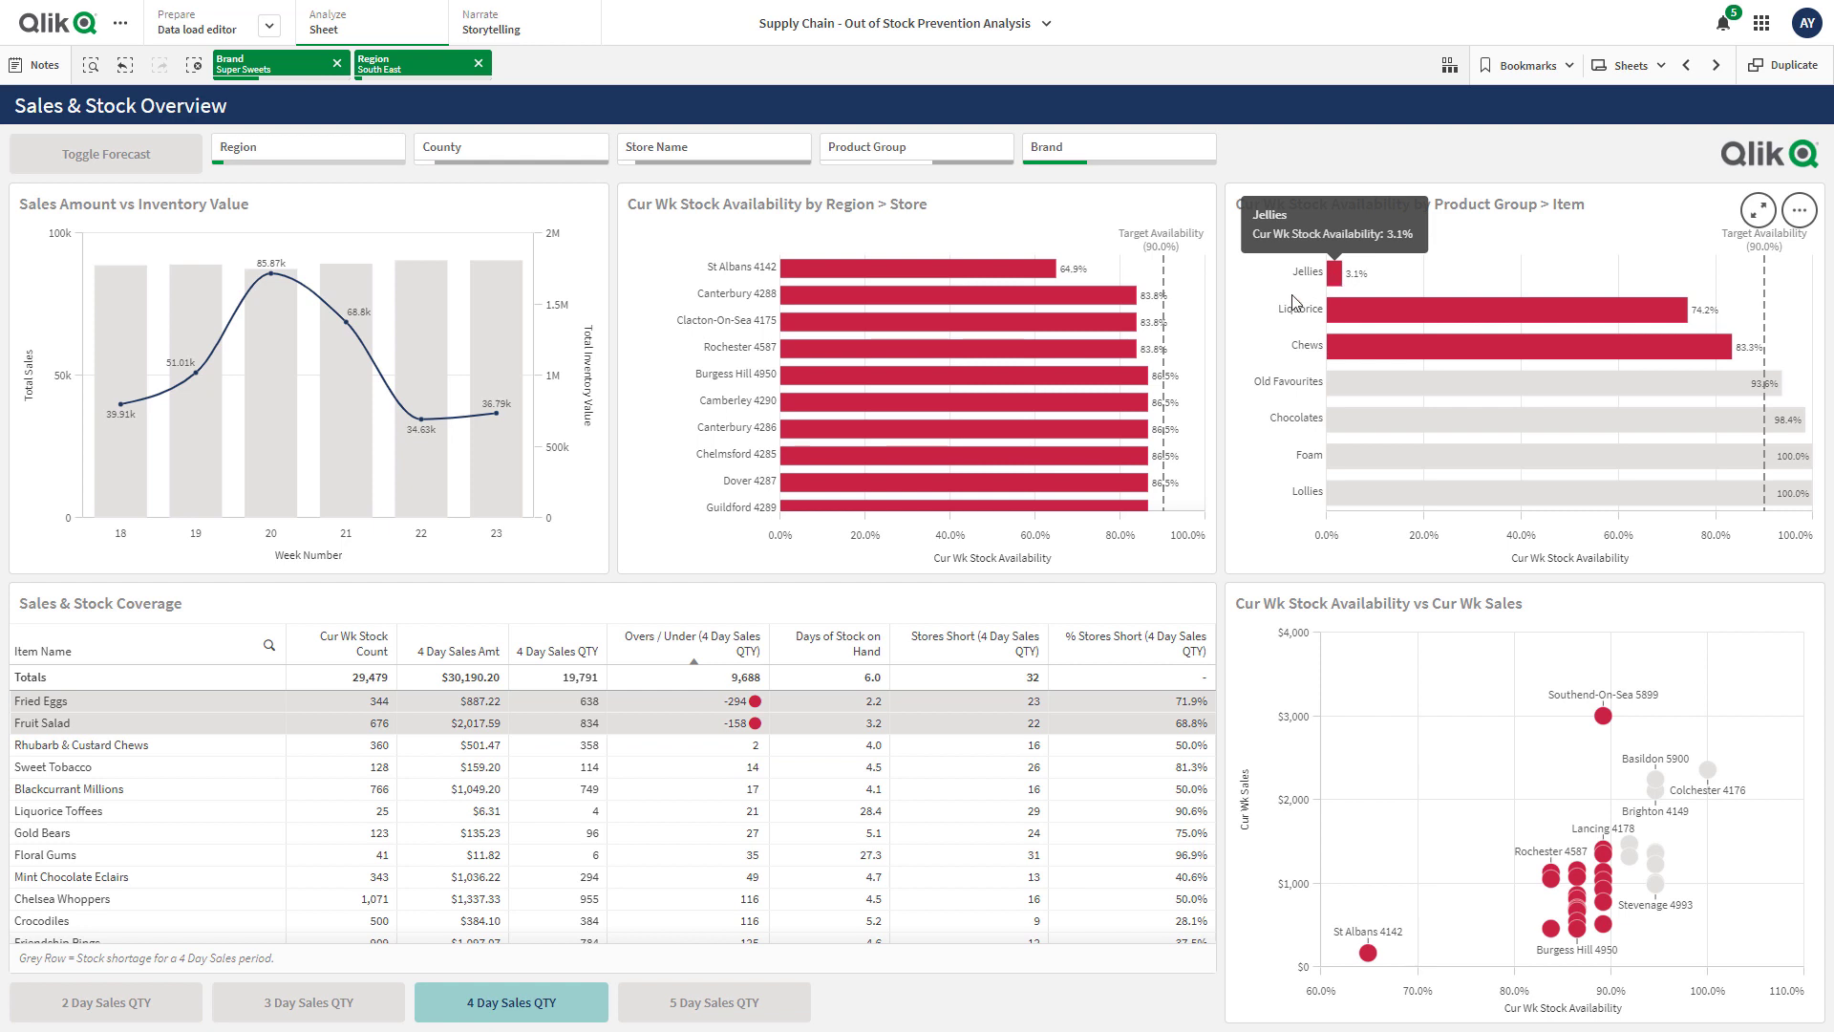
# Create an alert from the Region > Store stock availability chart, titled "Cur Wk Stock Availability Drop", and proceed to its conditions.
pyautogui.rightClick(657, 301)
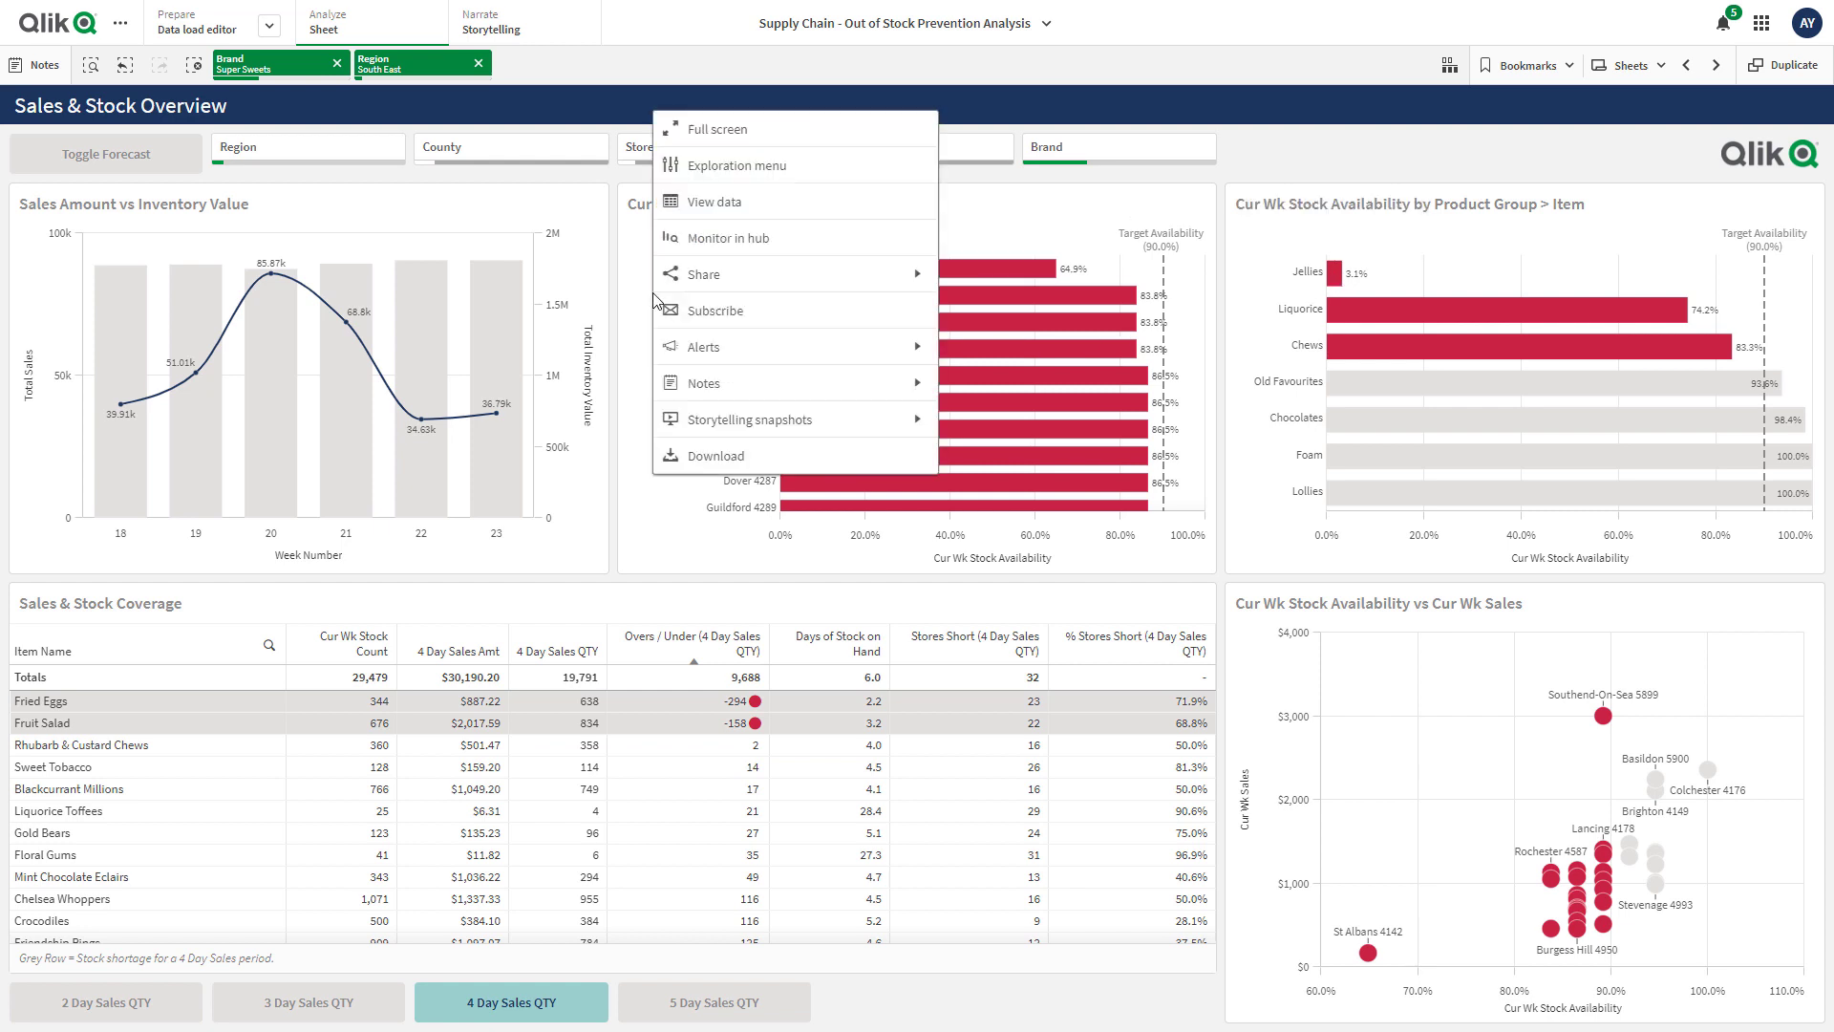
pyautogui.click(711, 348)
pyautogui.click(753, 168)
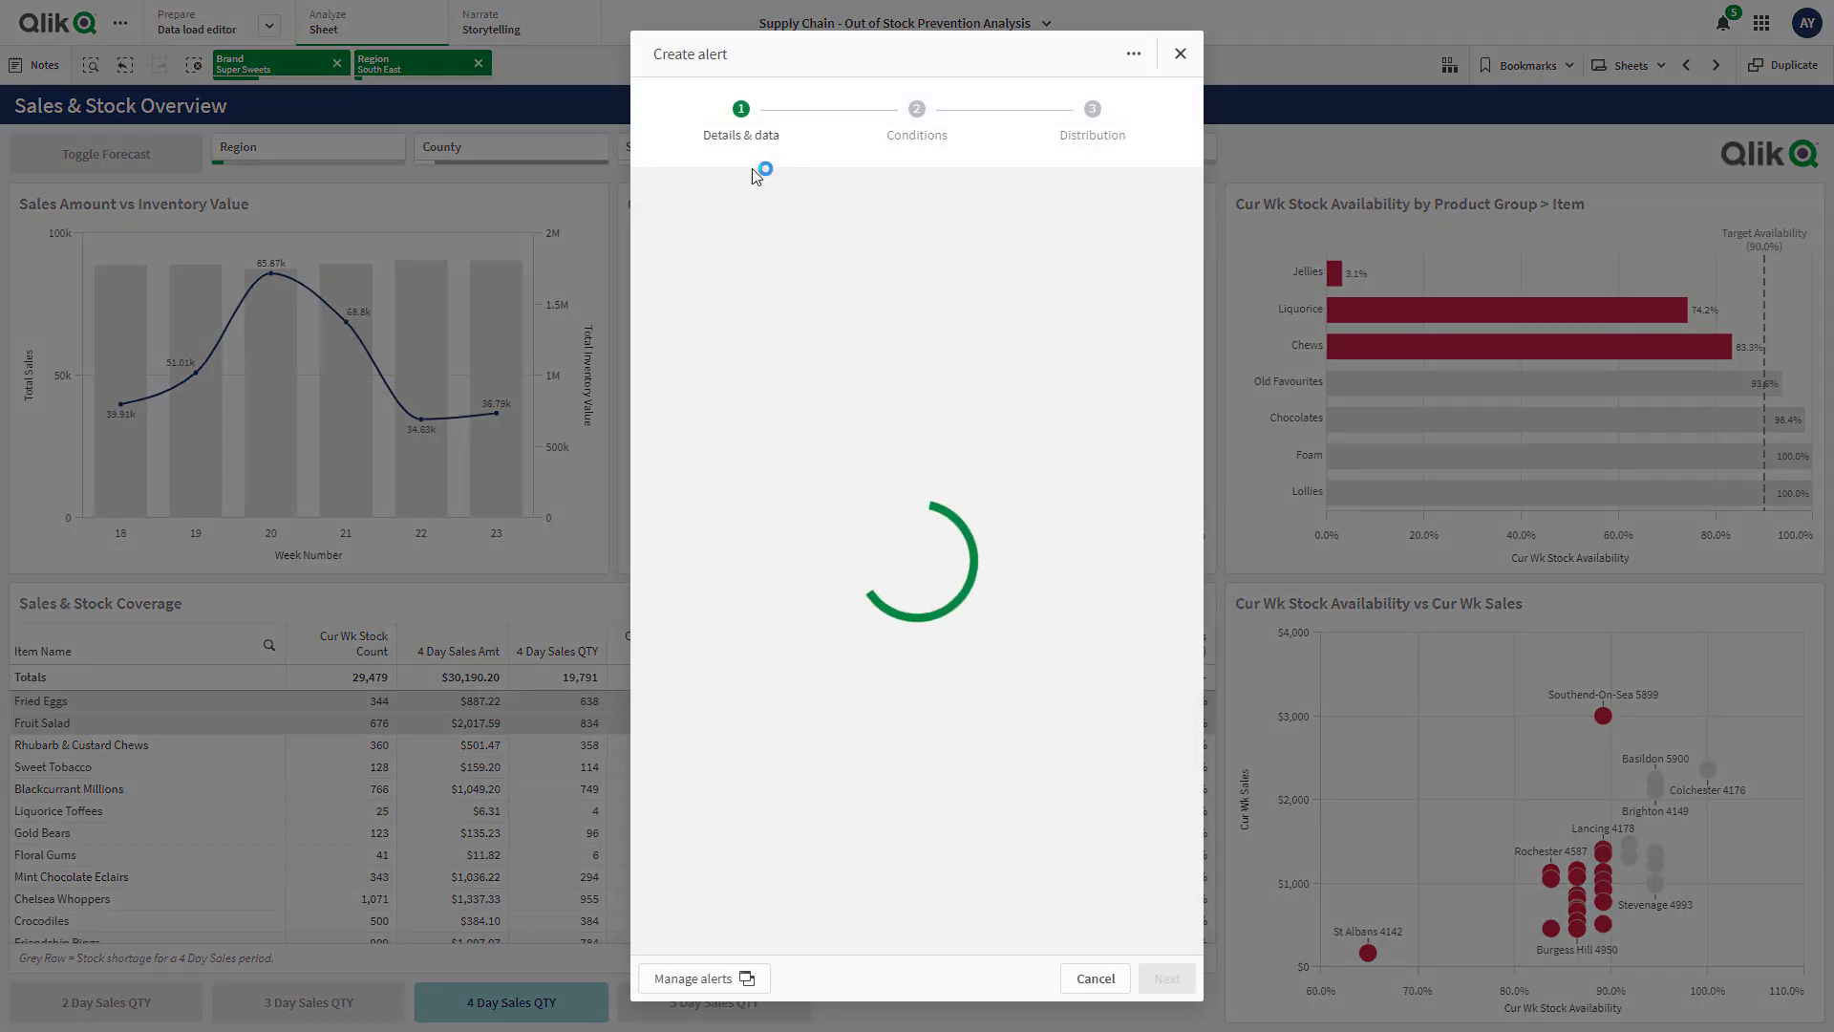
pyautogui.click(858, 295)
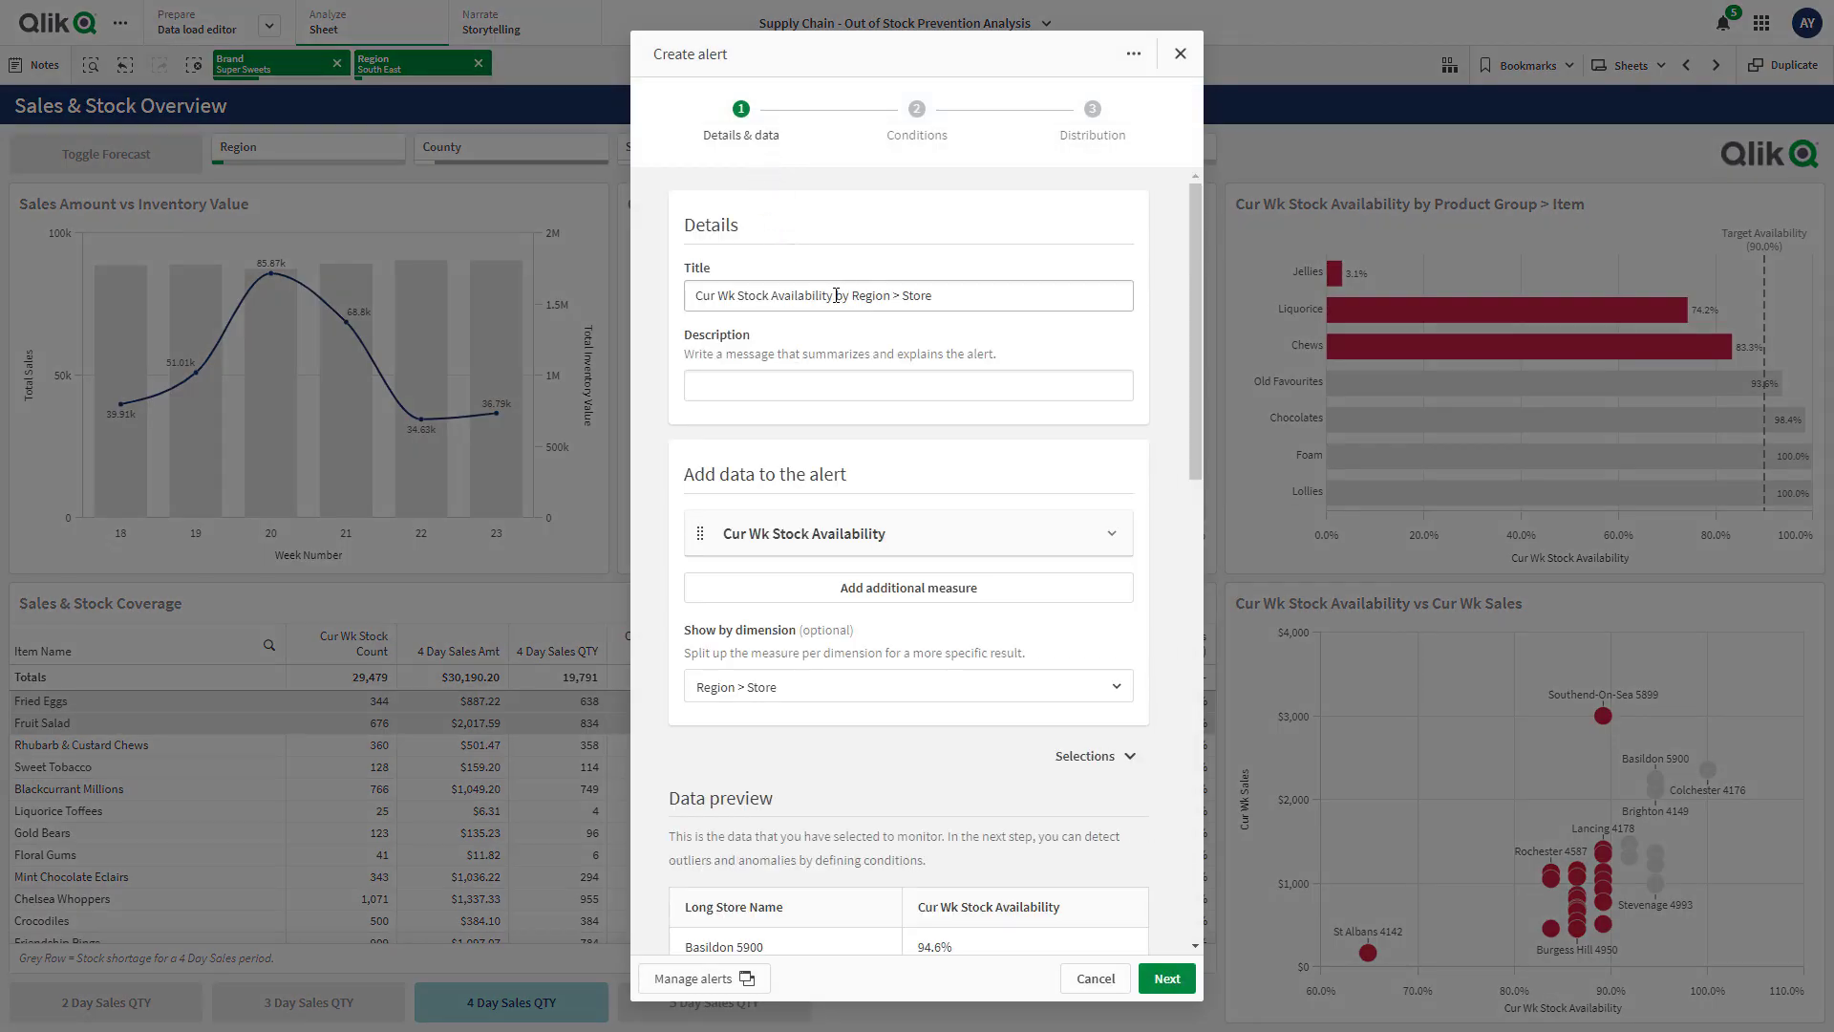
pyautogui.moveTo(833, 296); pyautogui.dragTo(1011, 298)
pyautogui.press('BackSpace')
pyautogui.write('Drop')
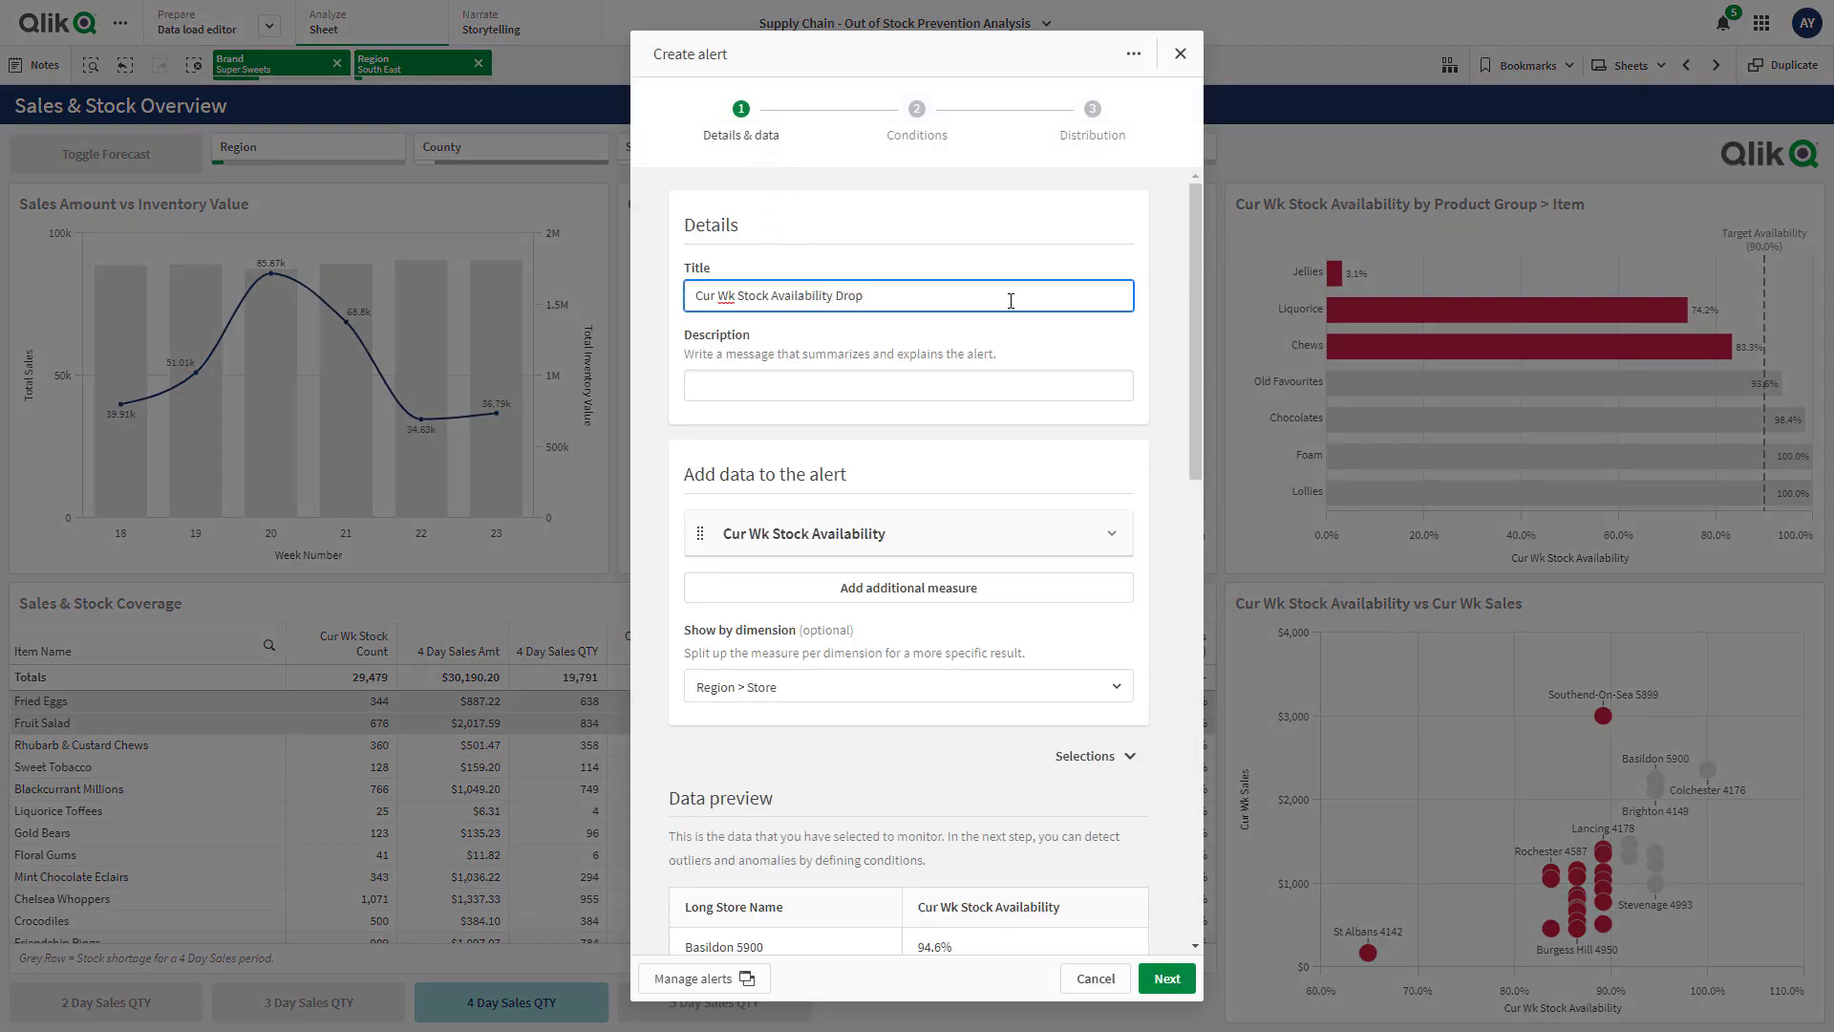
pyautogui.scroll(-2, 1114, 610)
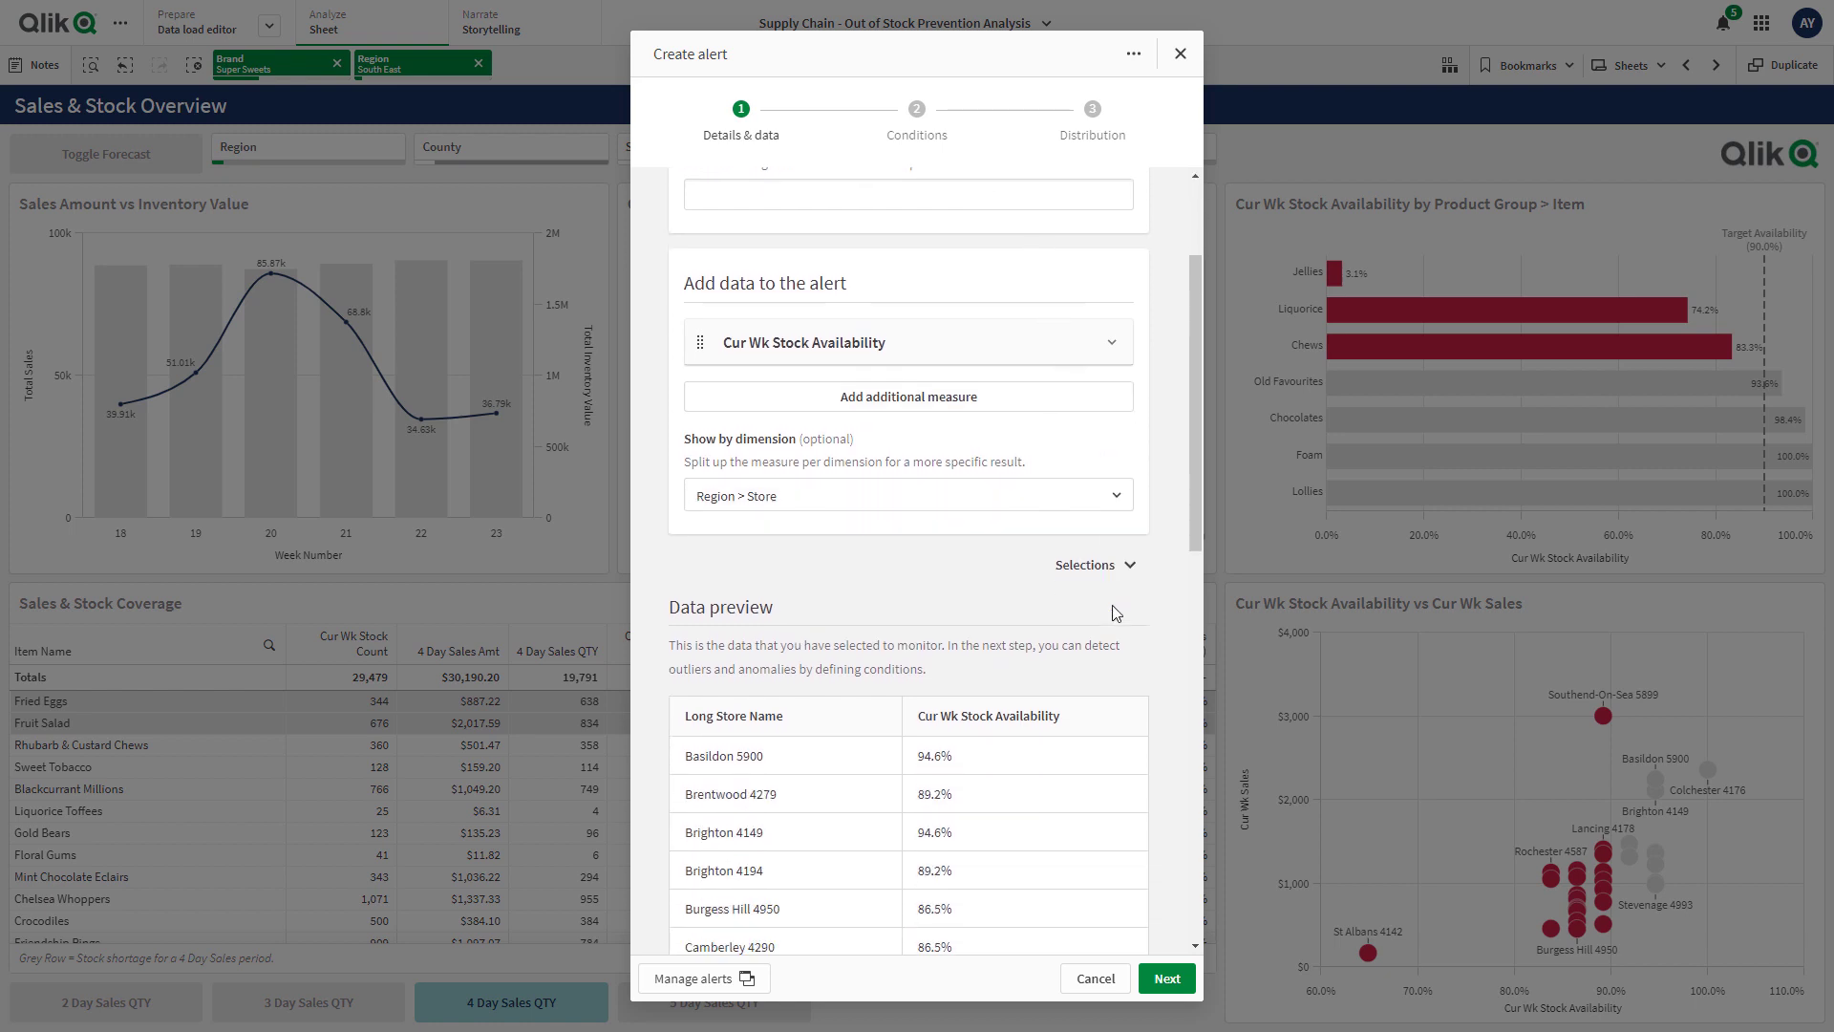
pyautogui.scroll(-3, 1113, 612)
pyautogui.click(1167, 978)
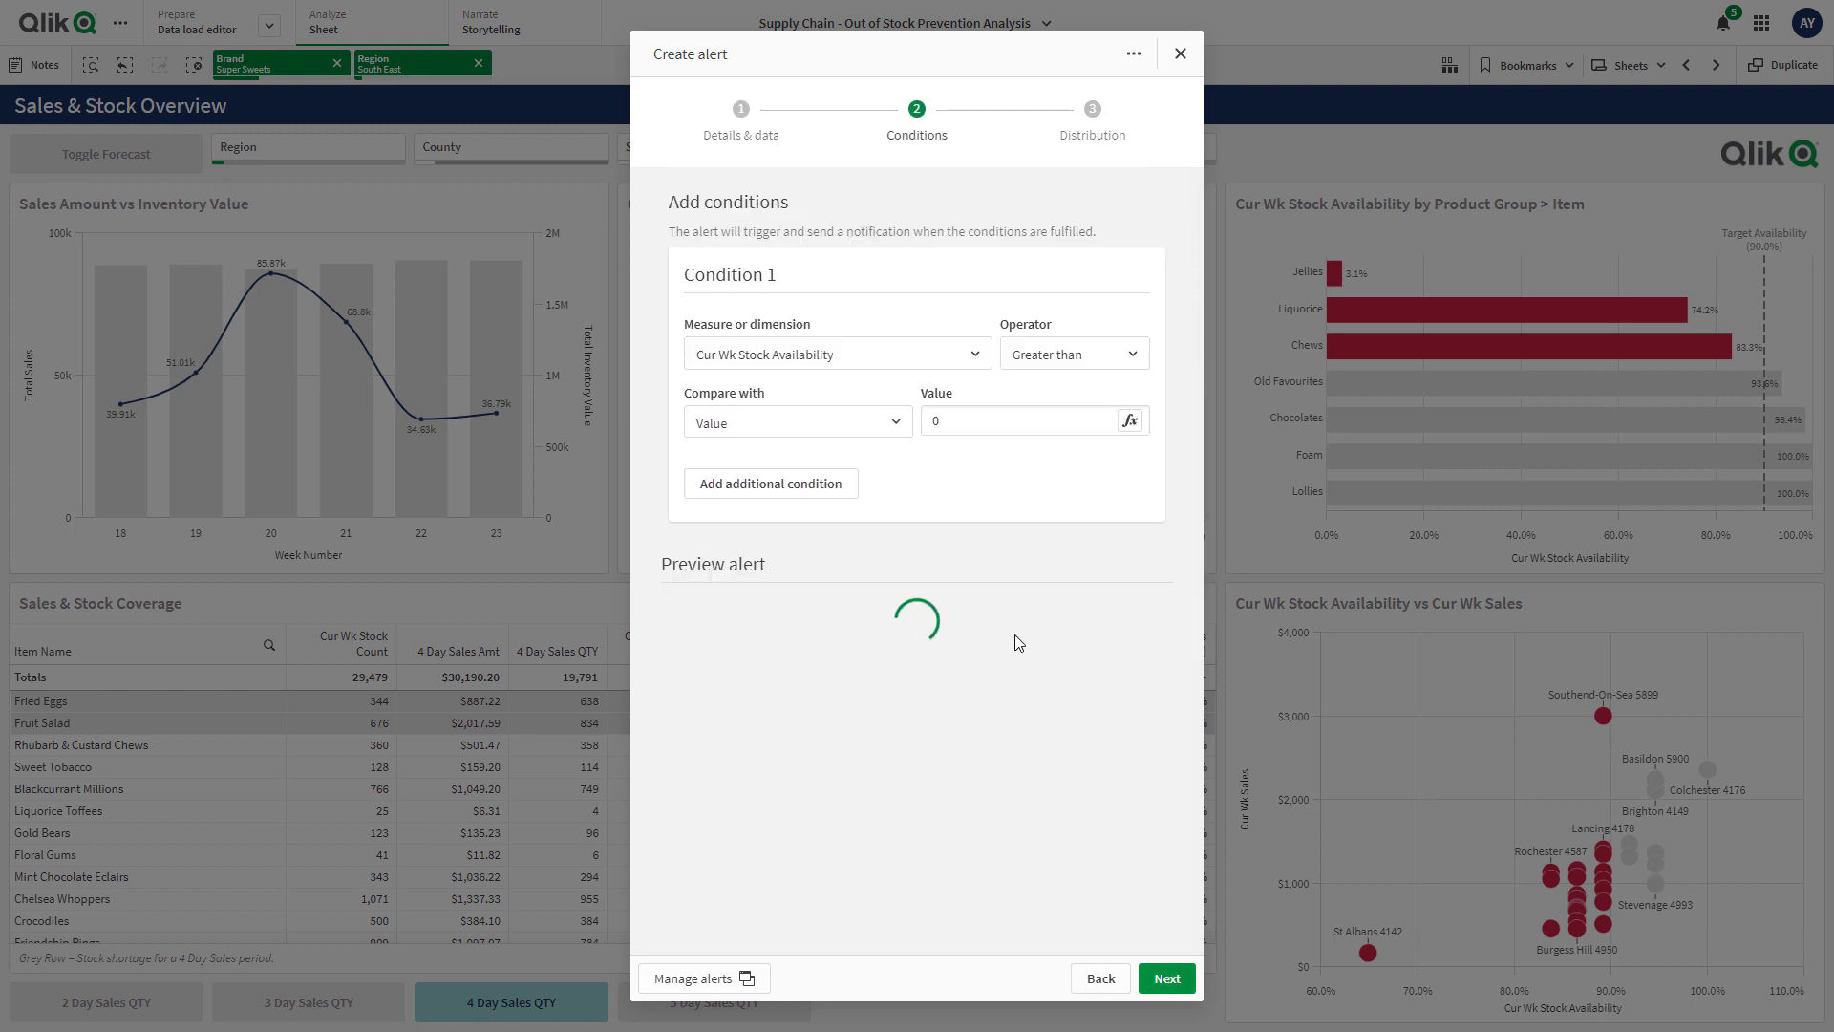
# Set the alert condition to Cur Wk Stock Availability less than the last evaluation, with an offset of .1 as percentage.
pyautogui.click(1043, 354)
pyautogui.click(1036, 418)
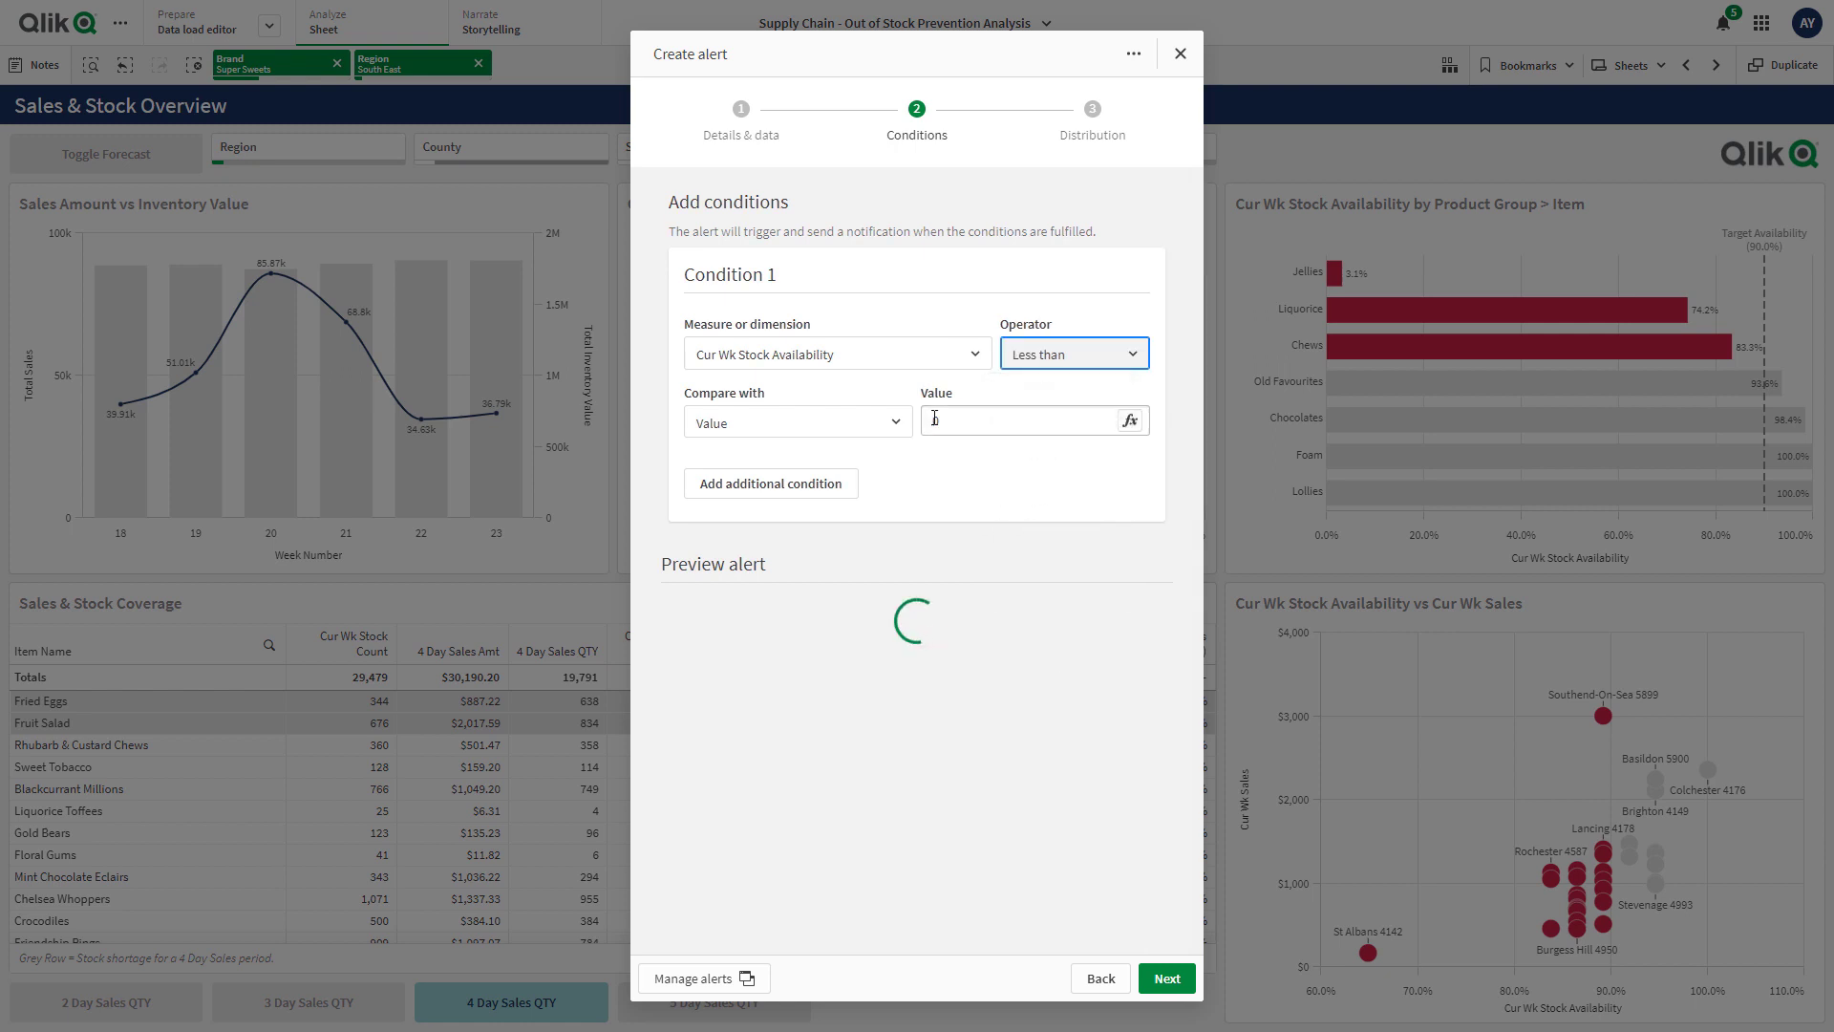
pyautogui.click(888, 423)
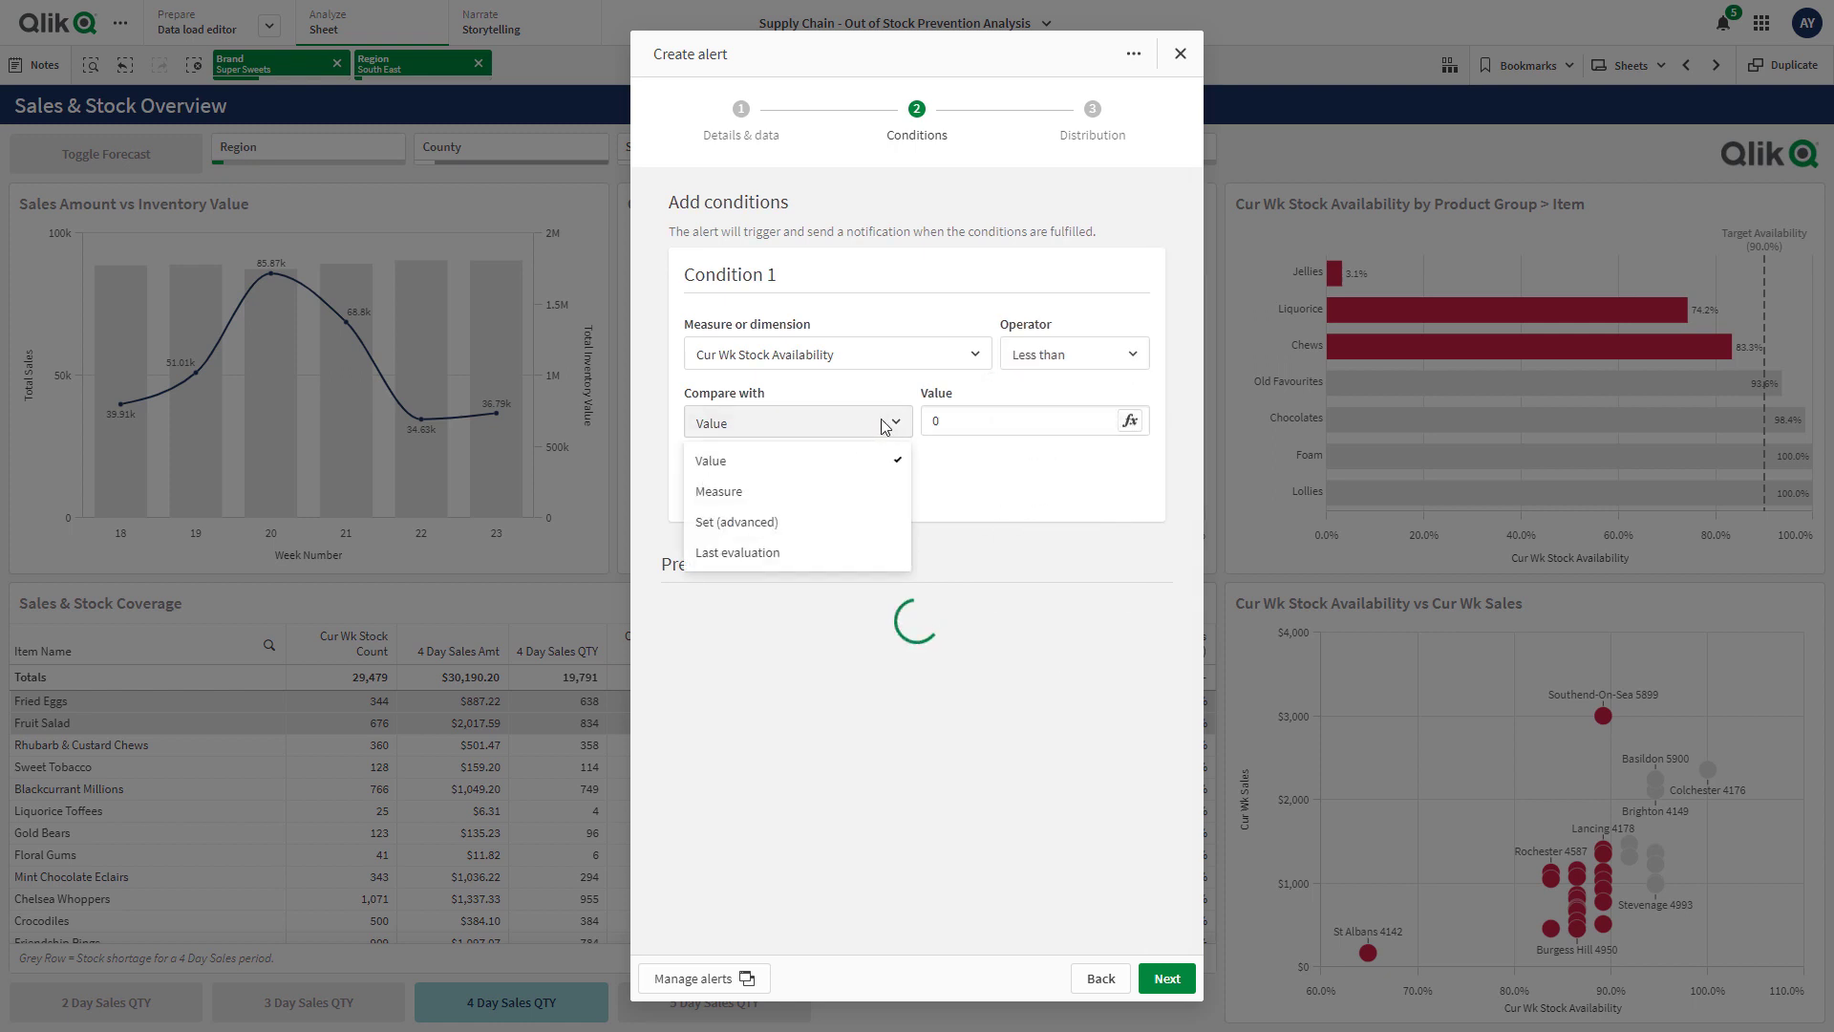
pyautogui.click(785, 554)
pyautogui.click(1108, 468)
pyautogui.click(931, 532)
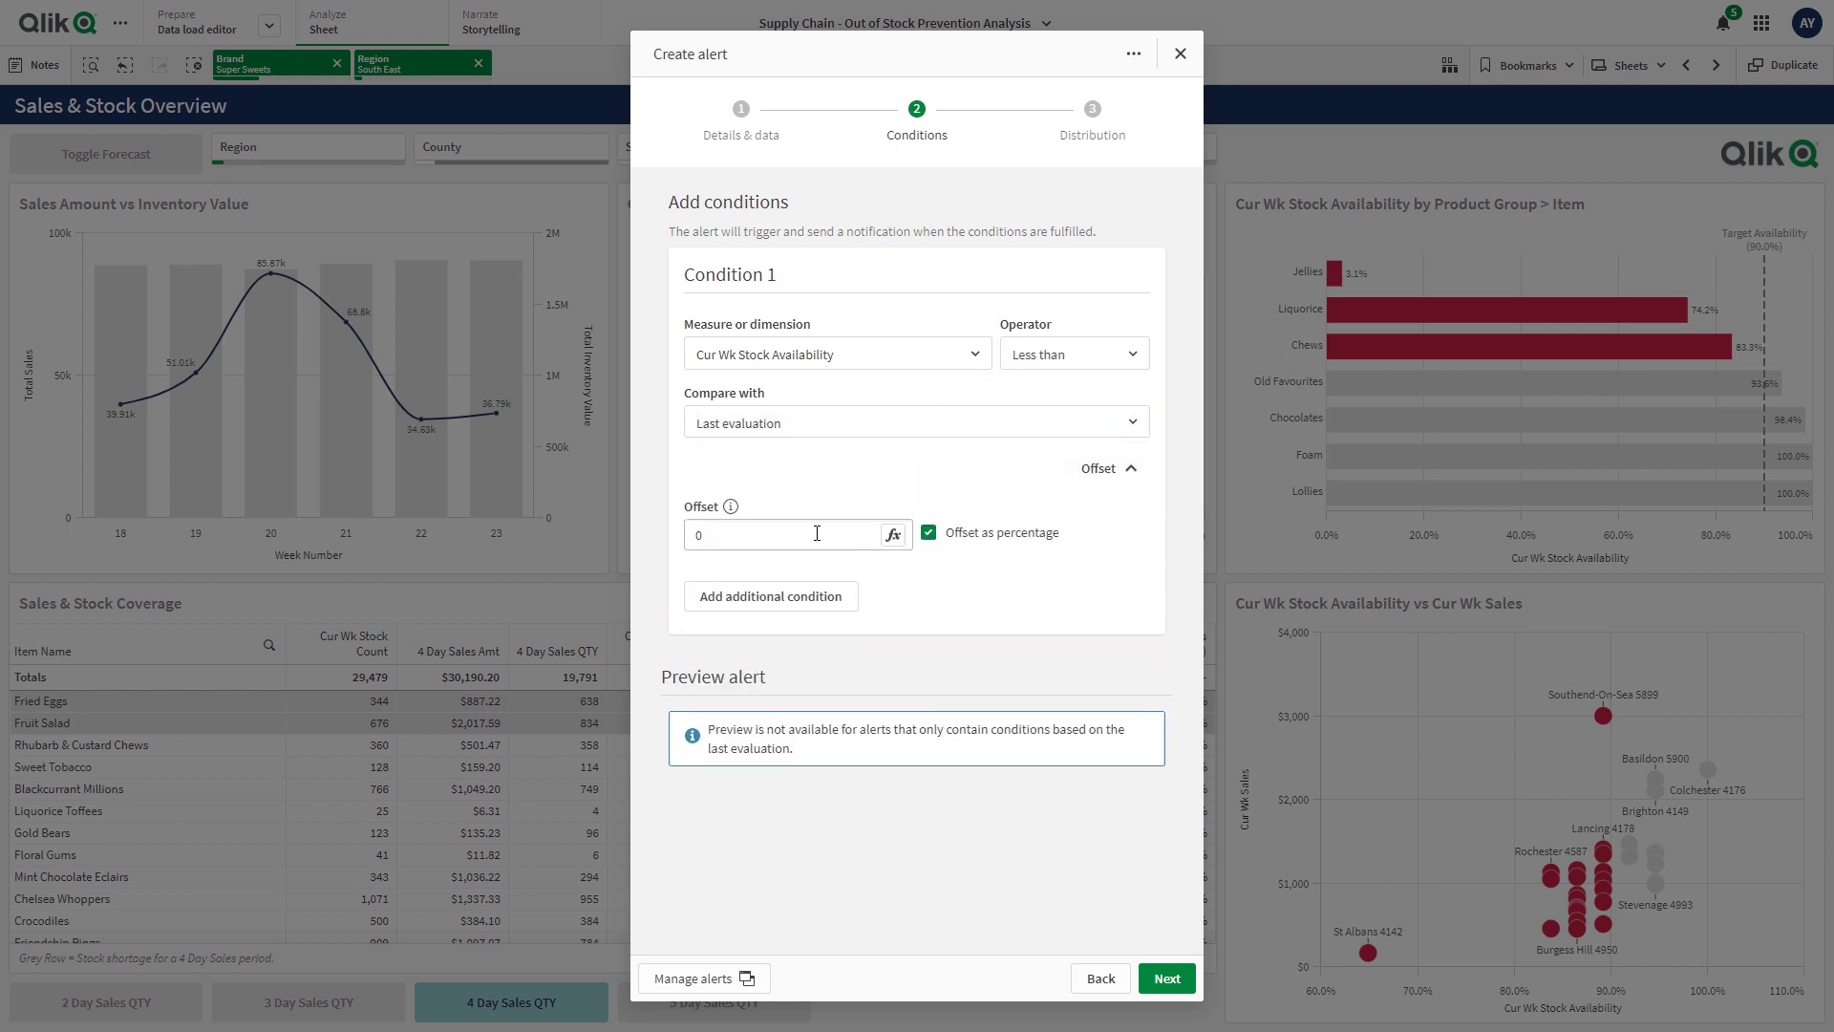
pyautogui.click(756, 536)
pyautogui.write('.1')
pyautogui.click(1167, 978)
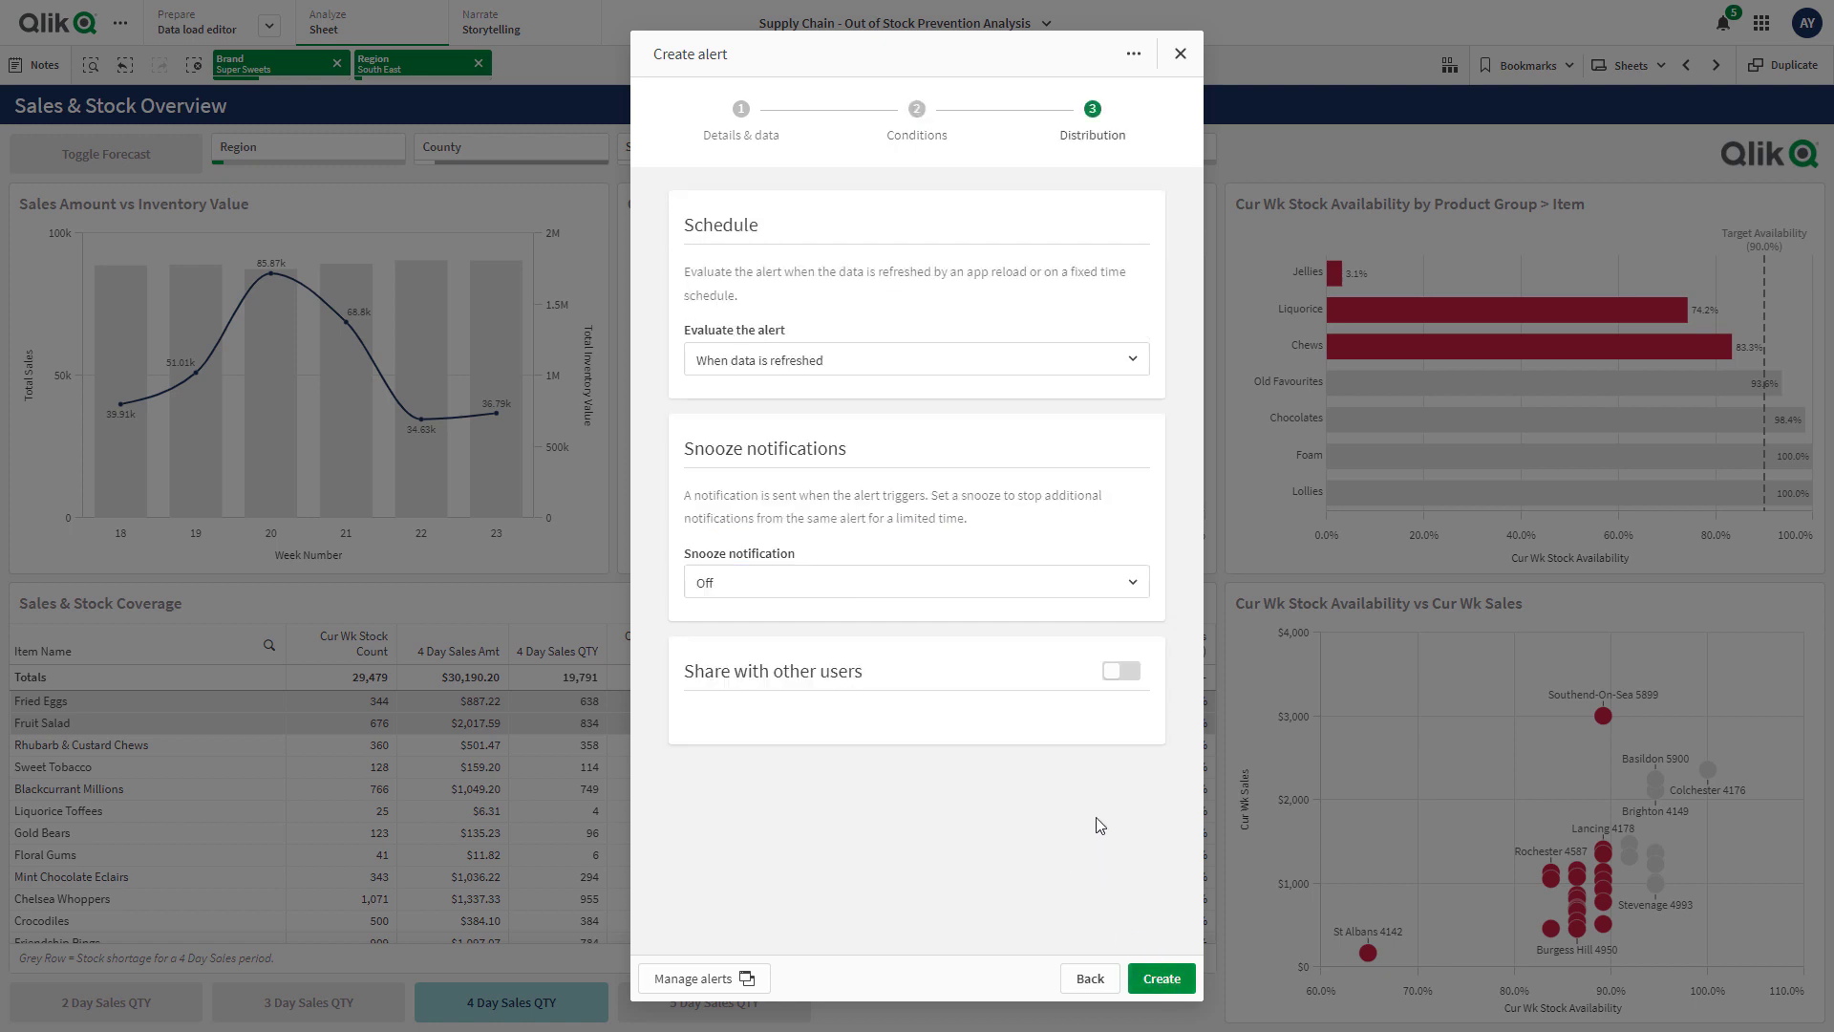
# Share the alert with a colleague found by name and create it, keeping evaluation when data is refreshed.
pyautogui.click(1121, 670)
pyautogui.click(809, 807)
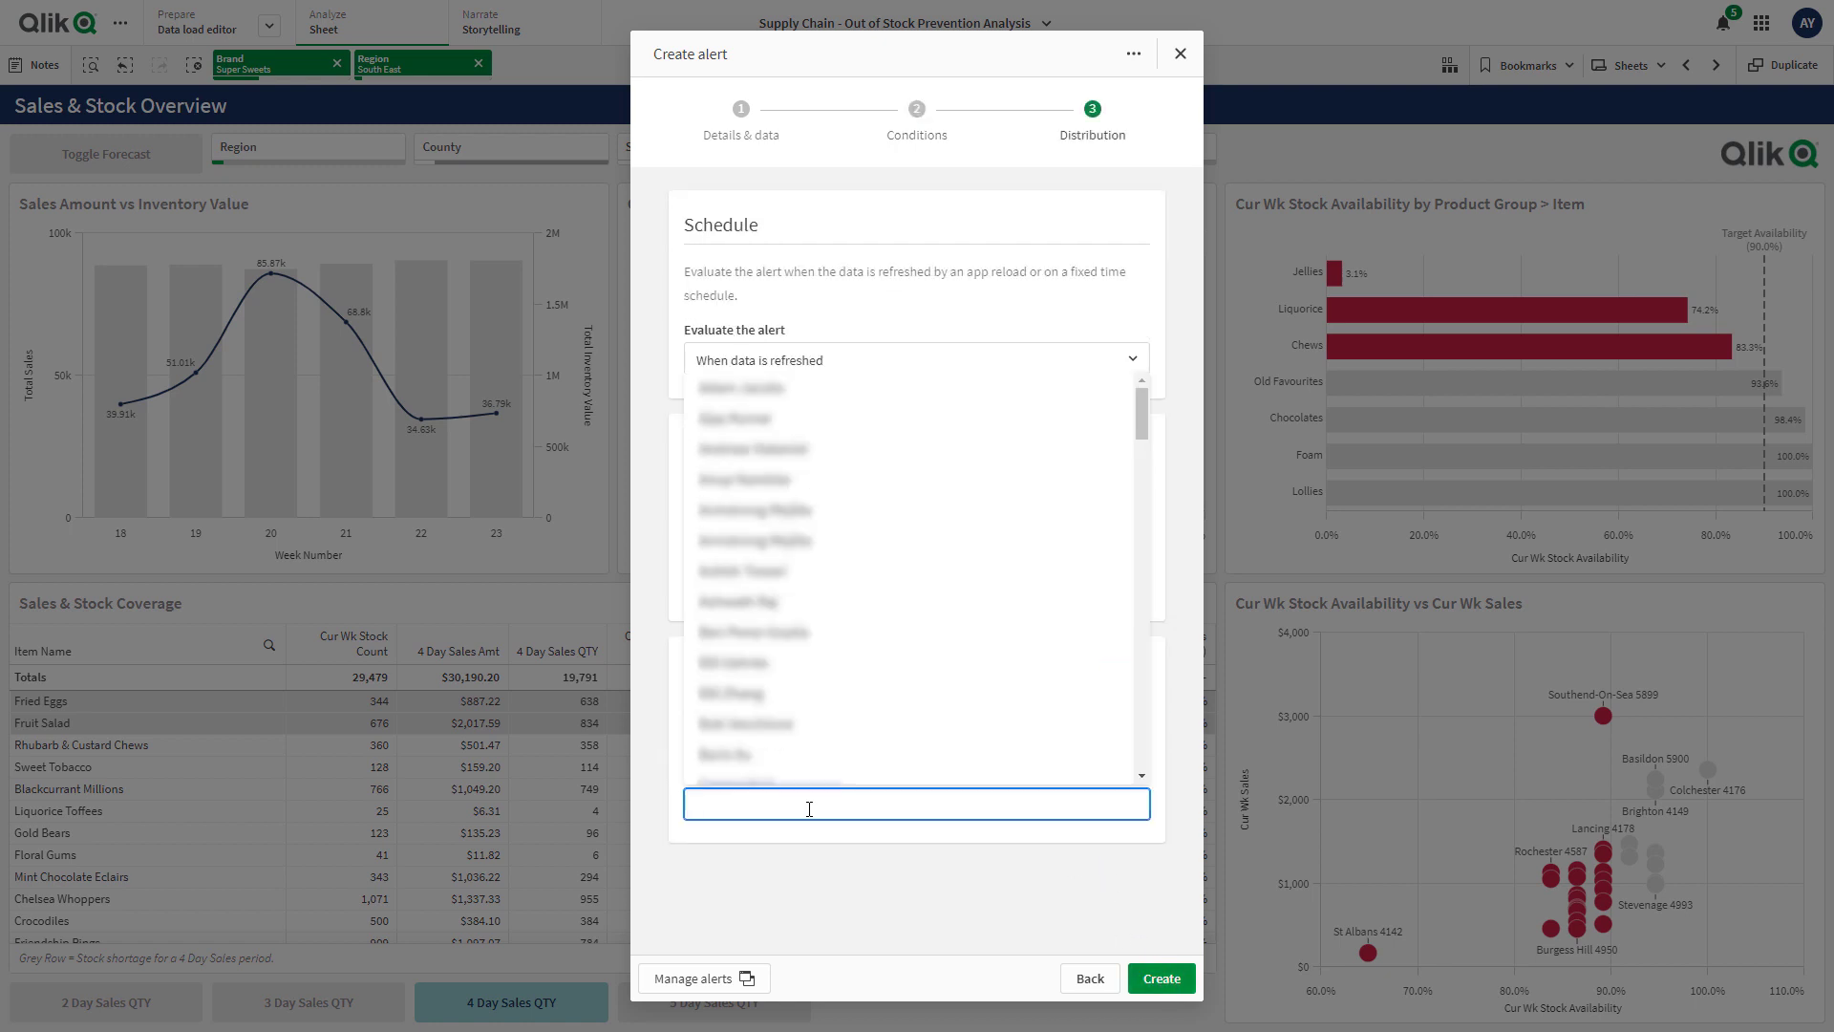
pyautogui.write('ck')
pyautogui.click(802, 840)
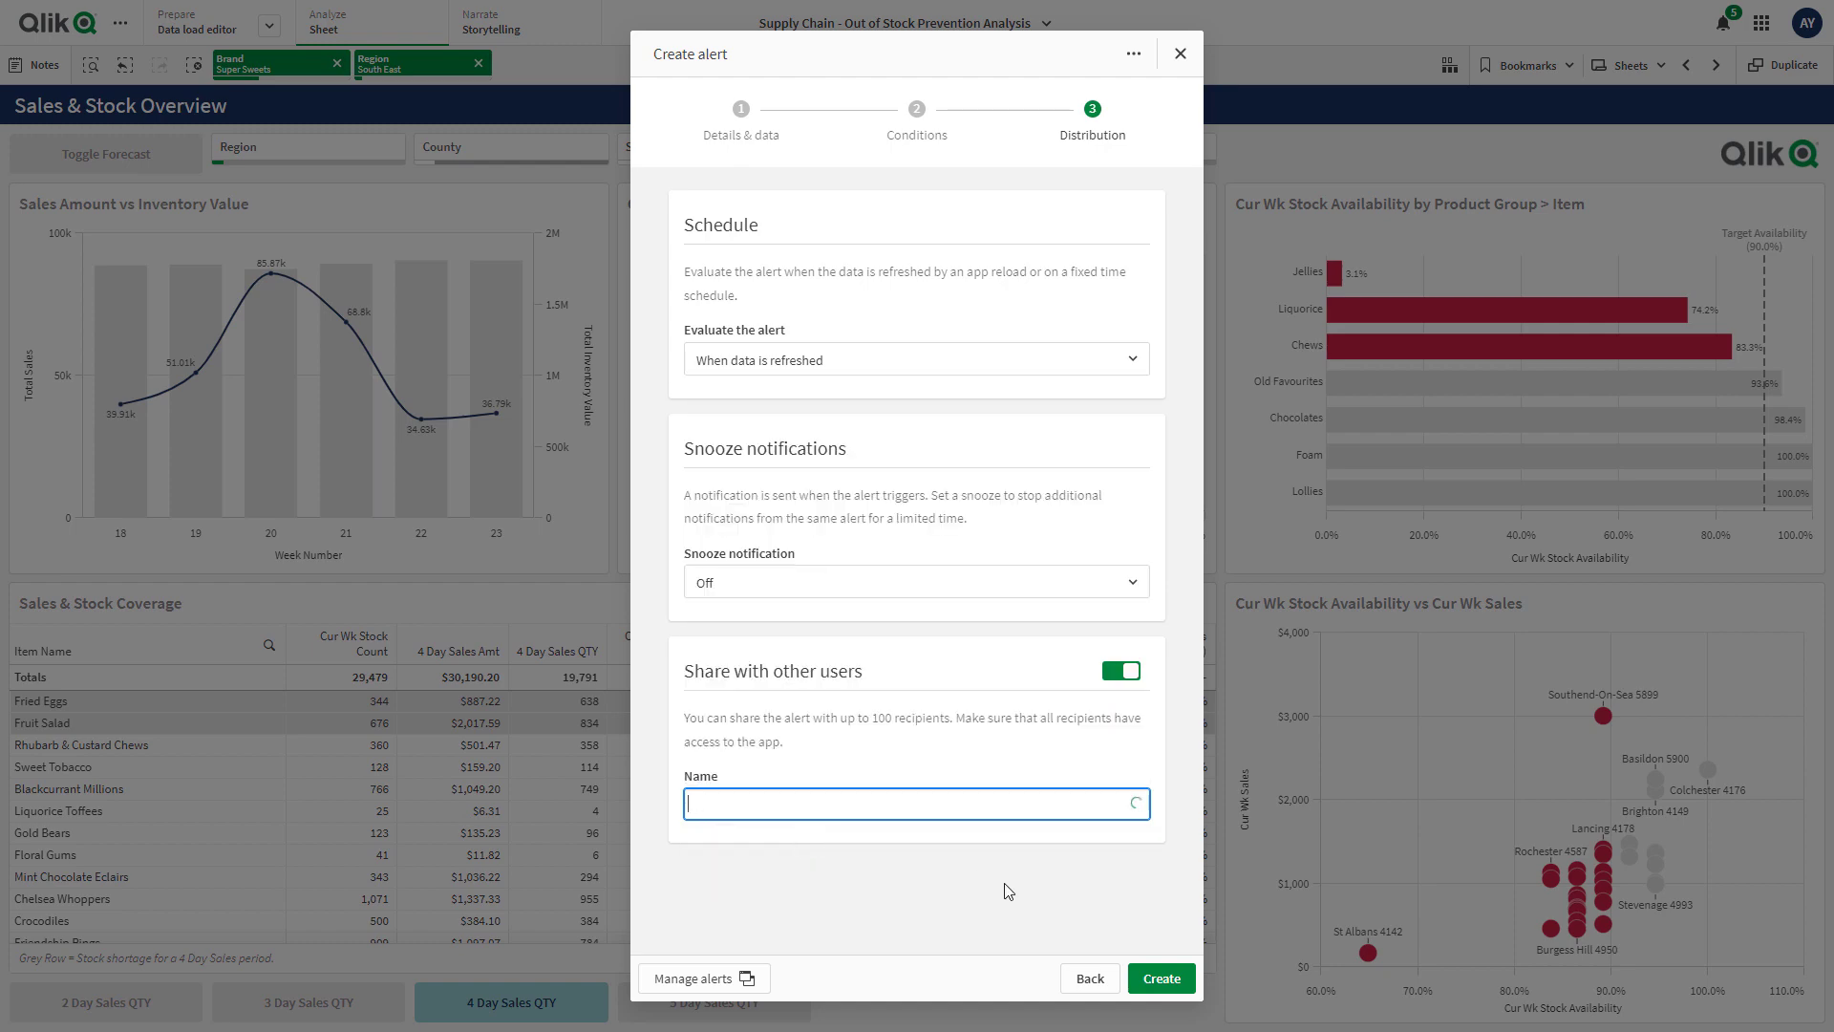
pyautogui.click(1161, 978)
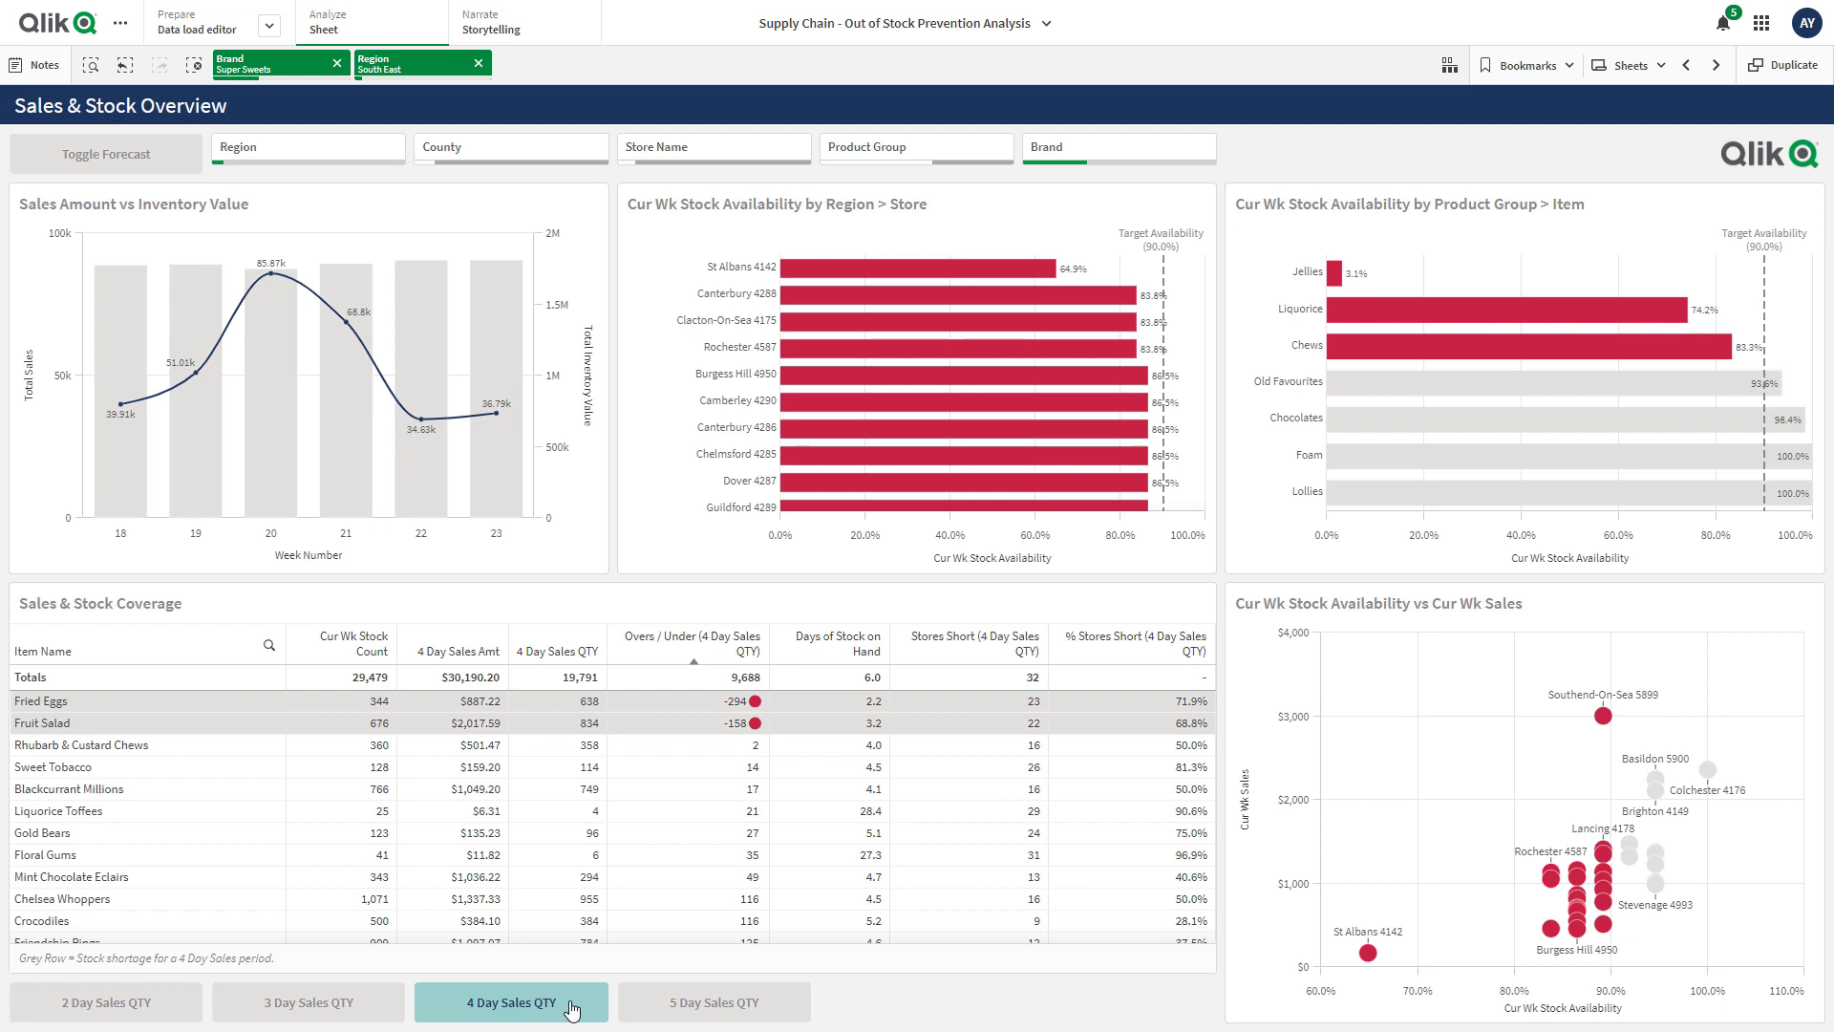
# Check the Sales & Stock Coverage table for 5 Day Sales QTY, return it to 4 Day Sales QTY, and toggle the forecast.
pyautogui.click(688, 1008)
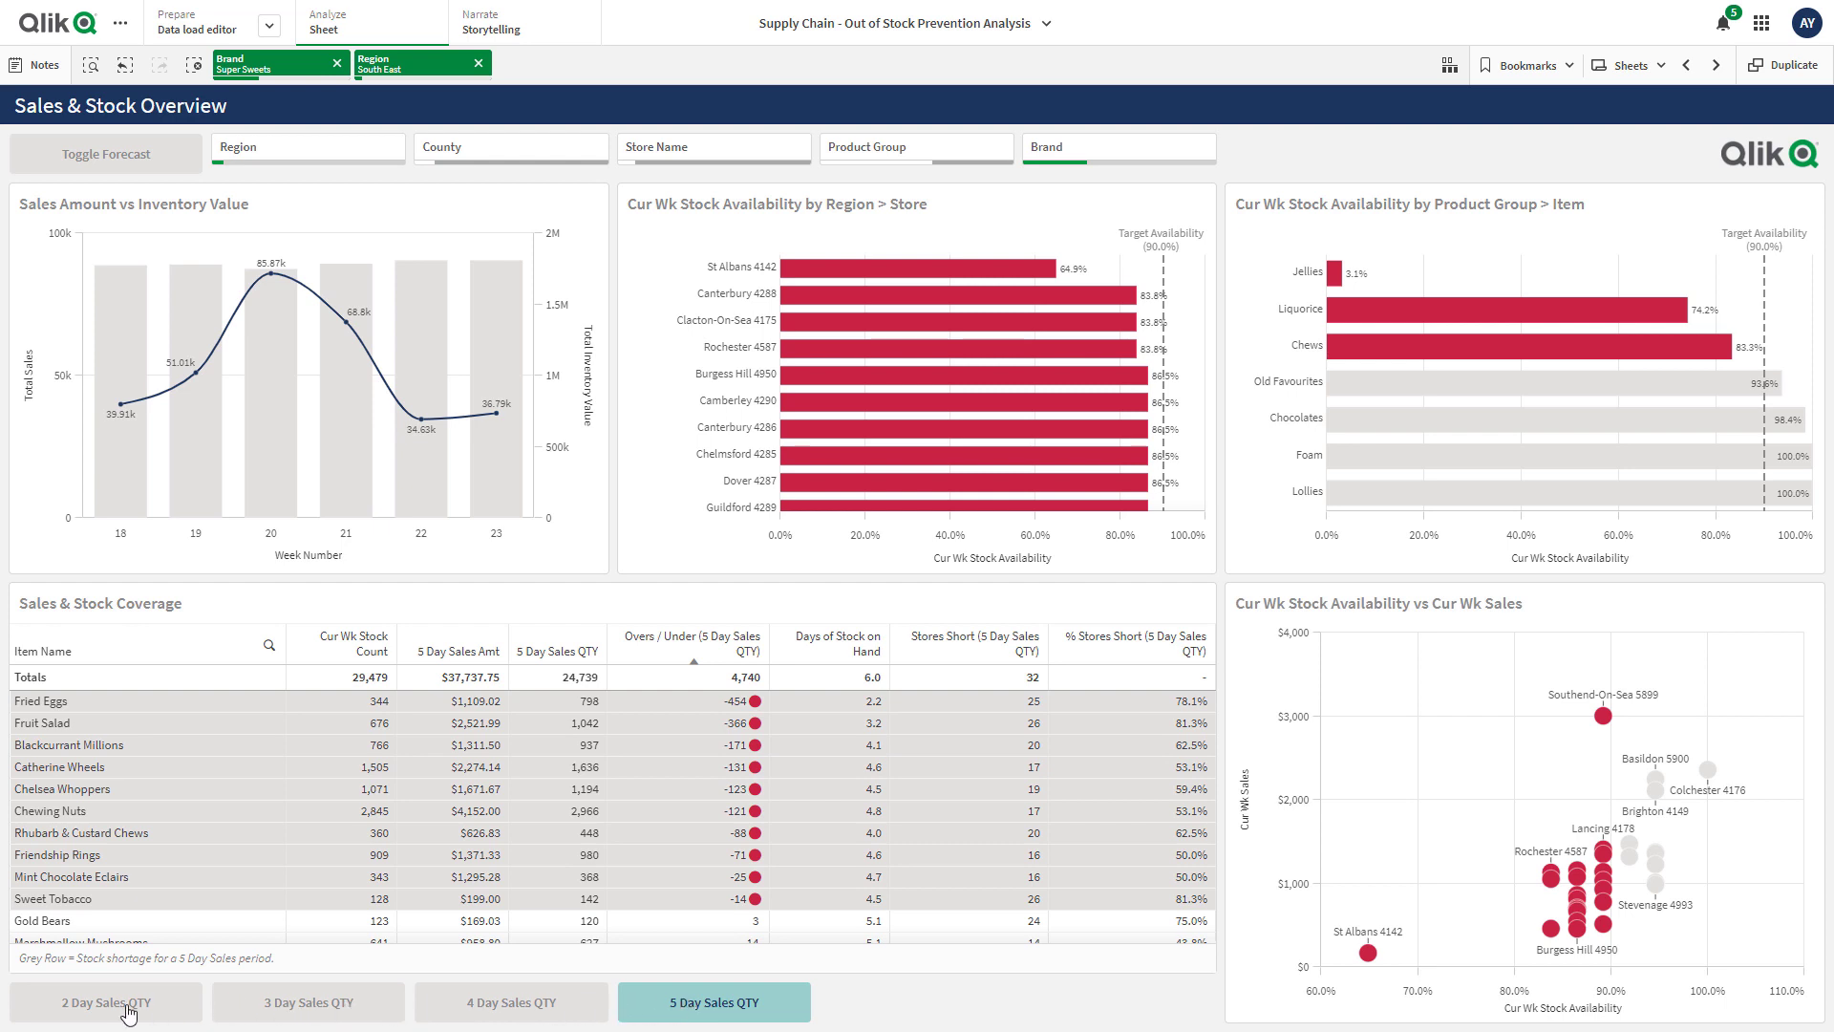
pyautogui.click(543, 1010)
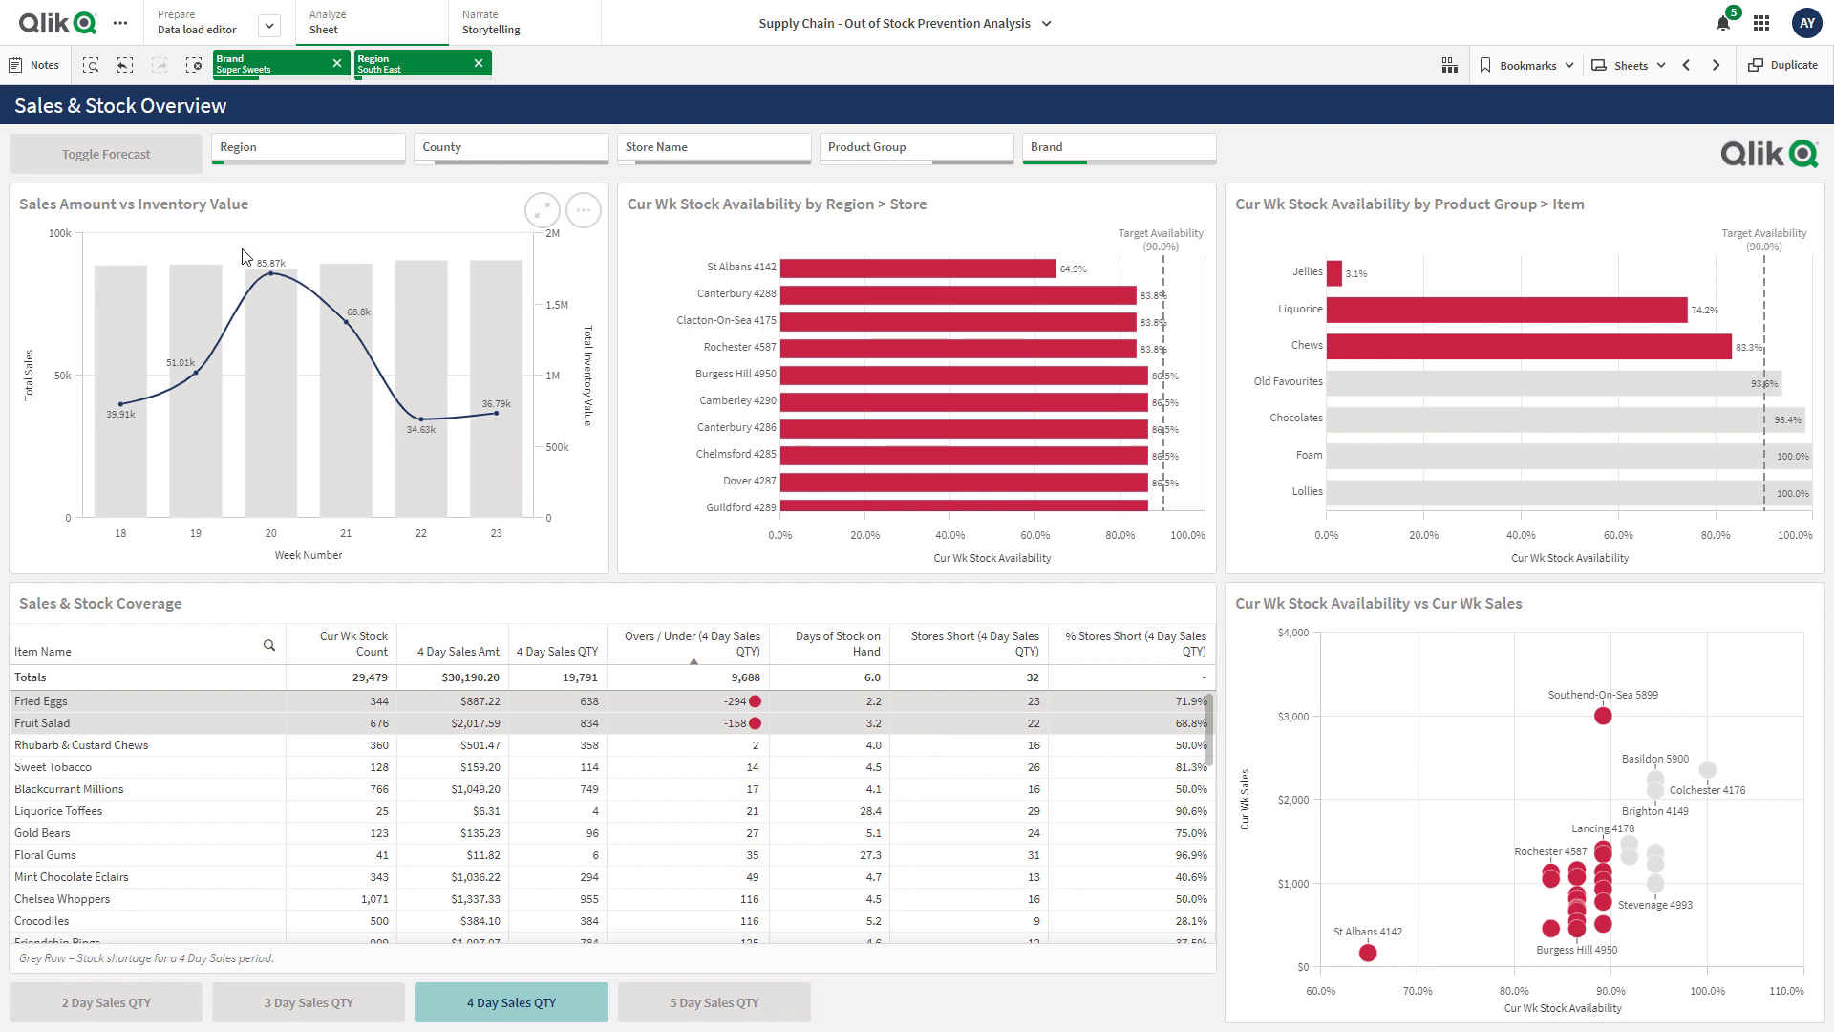
pyautogui.click(129, 164)
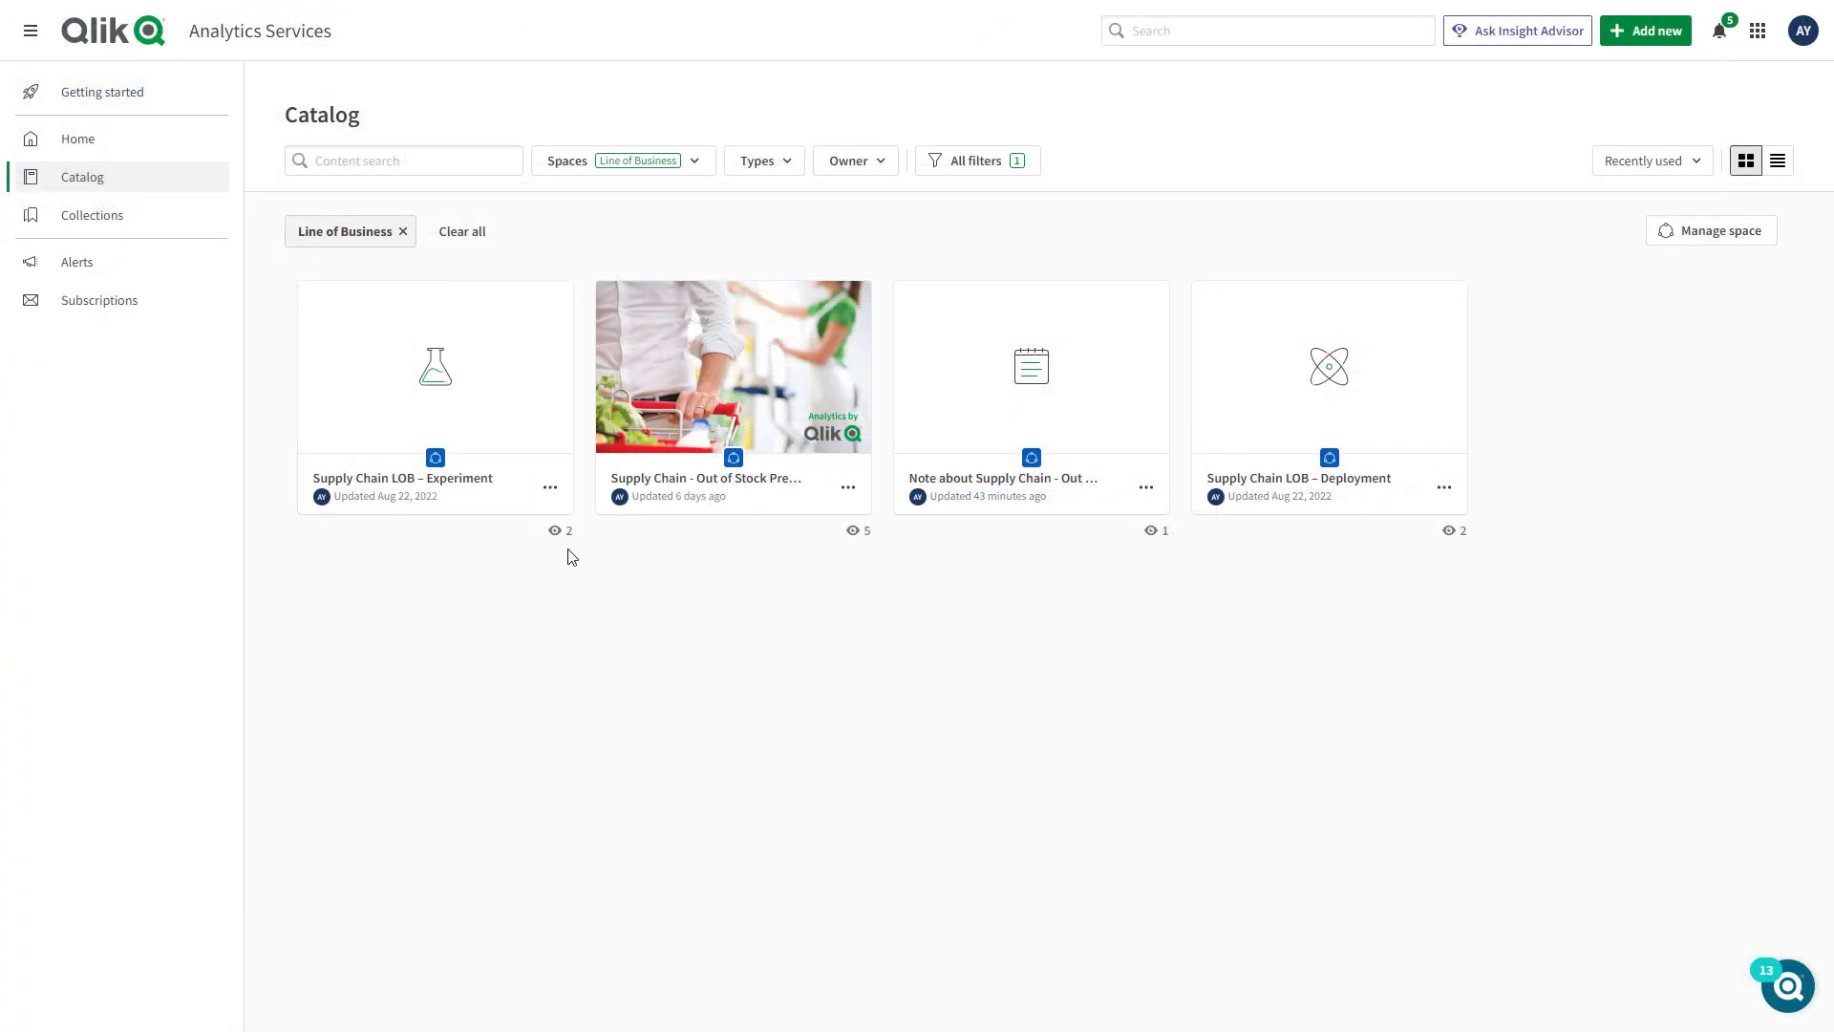
# Open the Supply Chain LOB – Experiment from the Line of Business space in the catalog.
pyautogui.moveTo(443, 398)
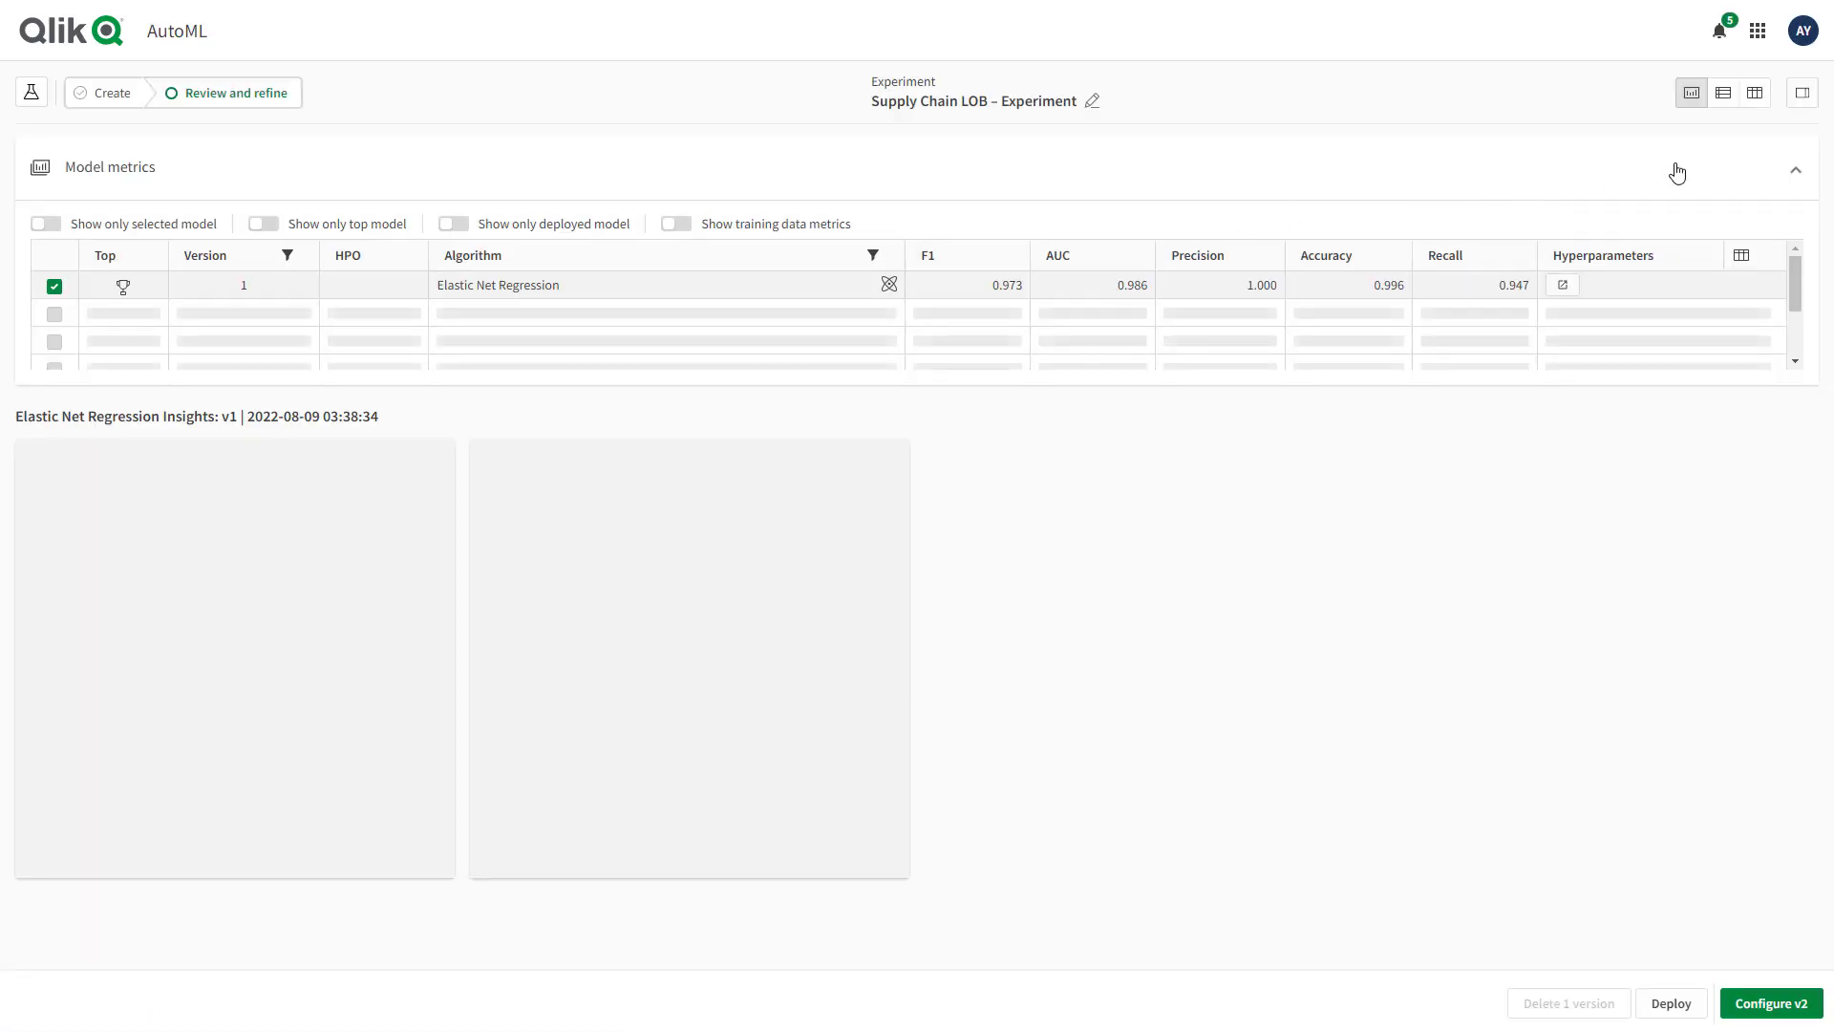
# Review the experiment's schema view and configuration, reading through the feature list and expanding the target details.
pyautogui.click(1724, 101)
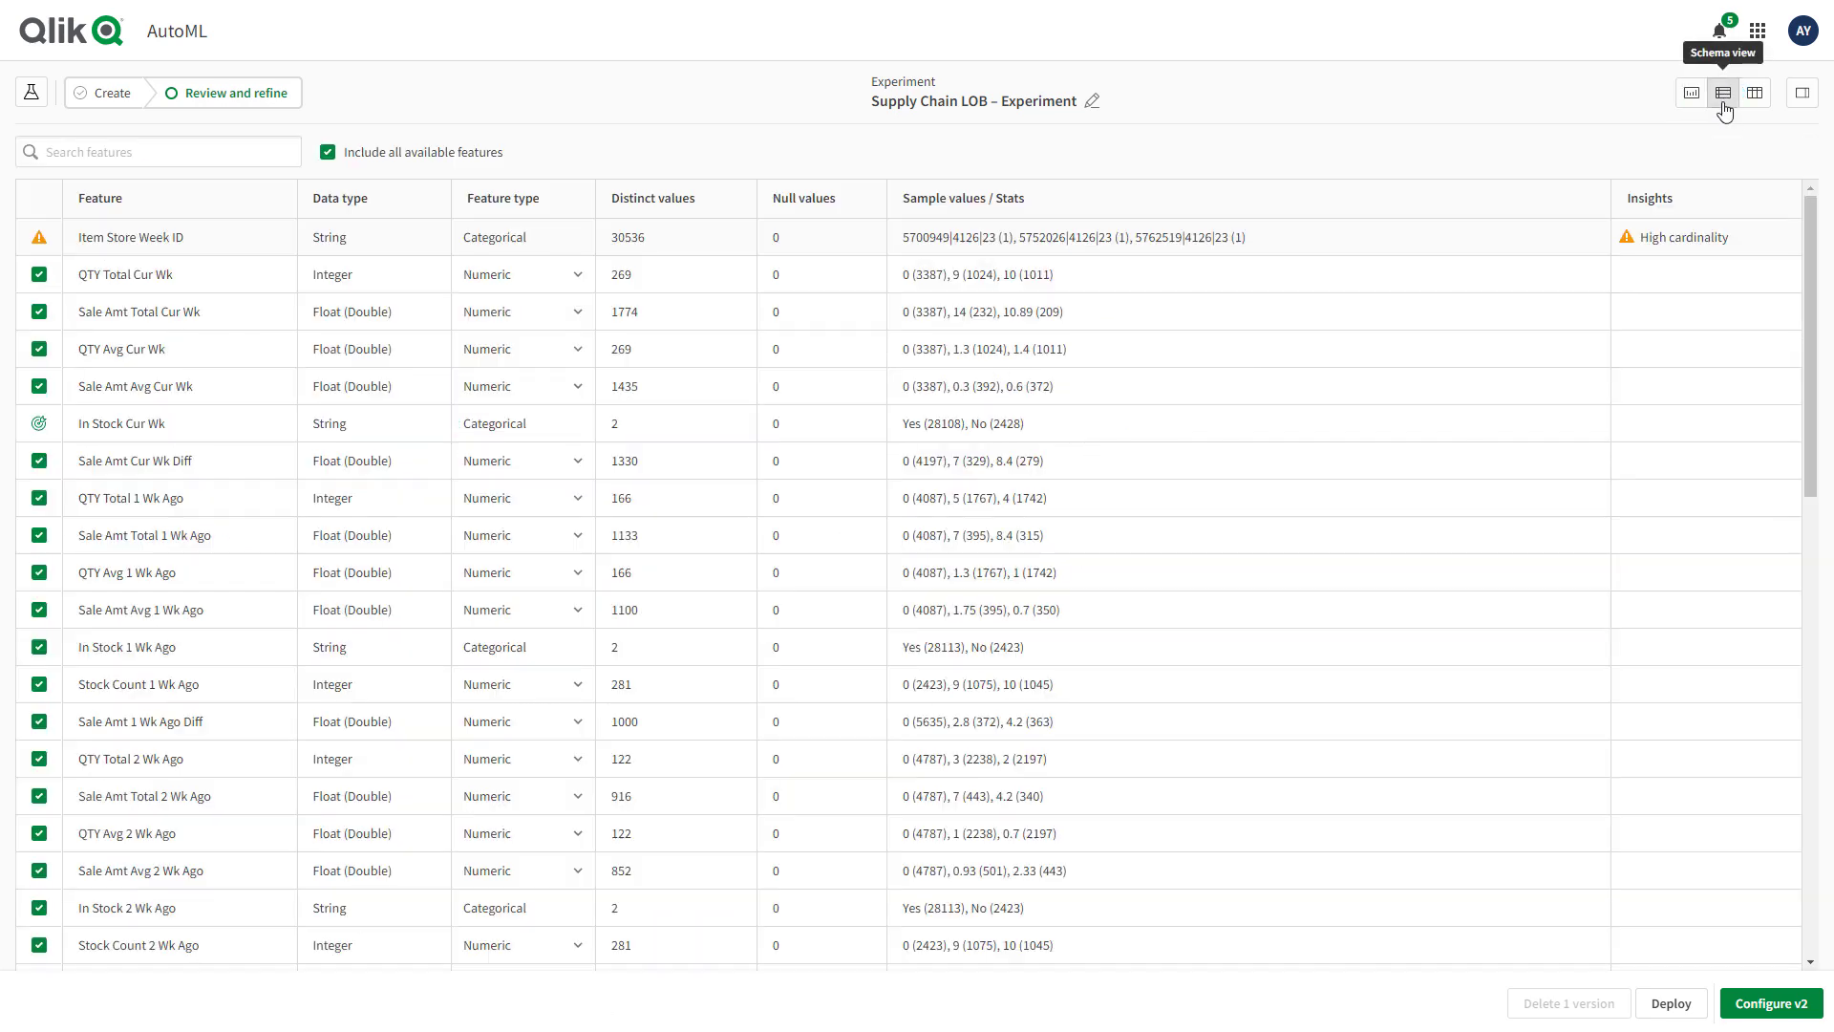
pyautogui.click(1803, 93)
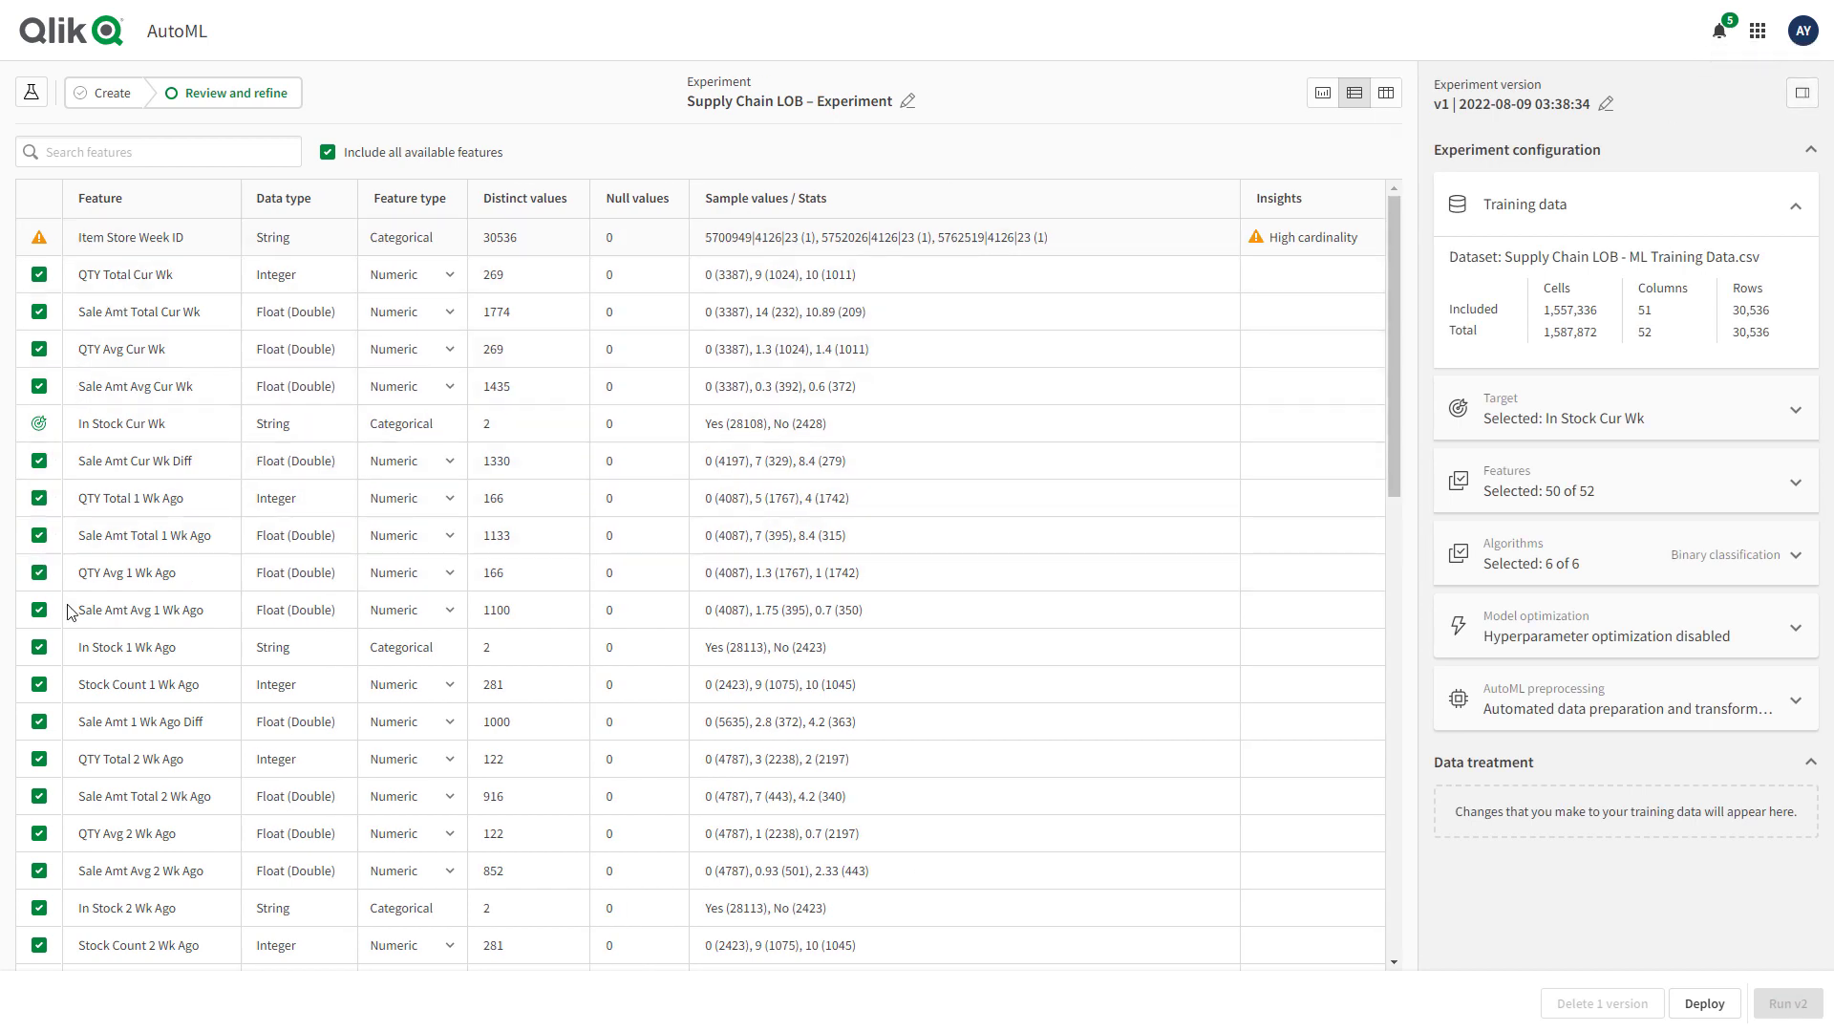
pyautogui.scroll(-1, 127, 542)
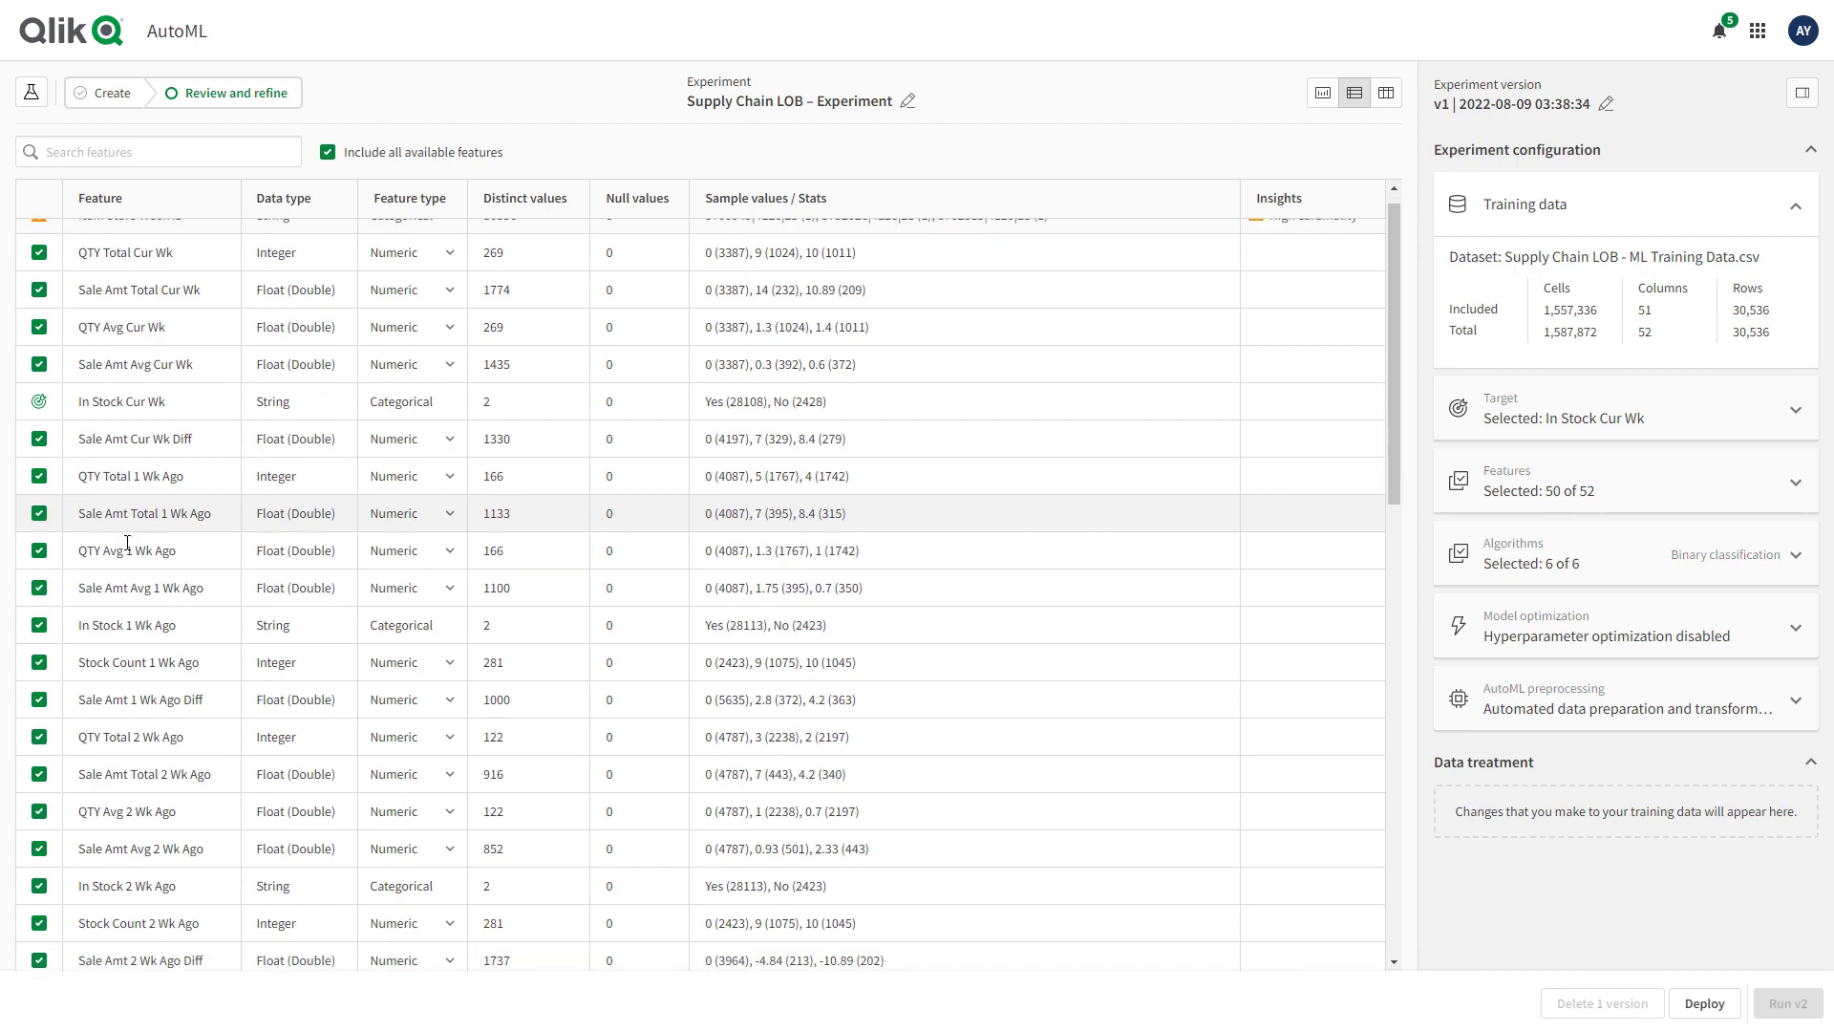
pyautogui.scroll(-10, 127, 543)
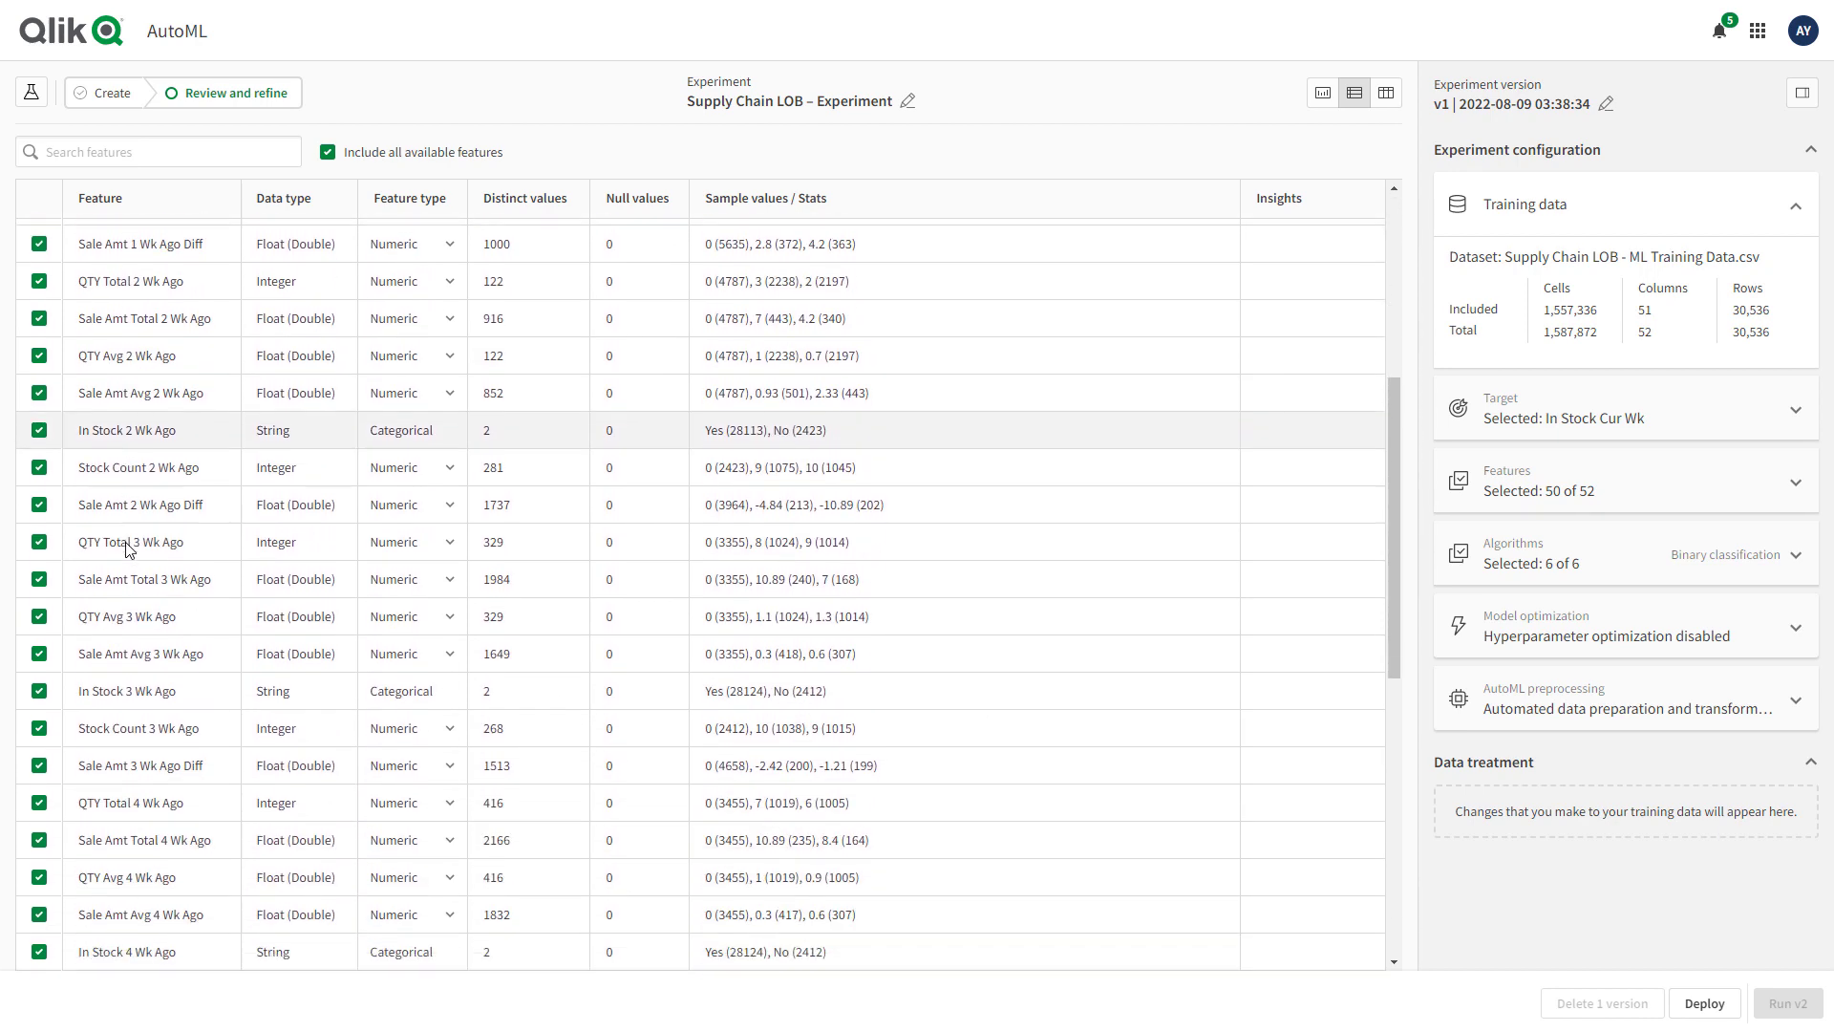
pyautogui.scroll(-13, 129, 548)
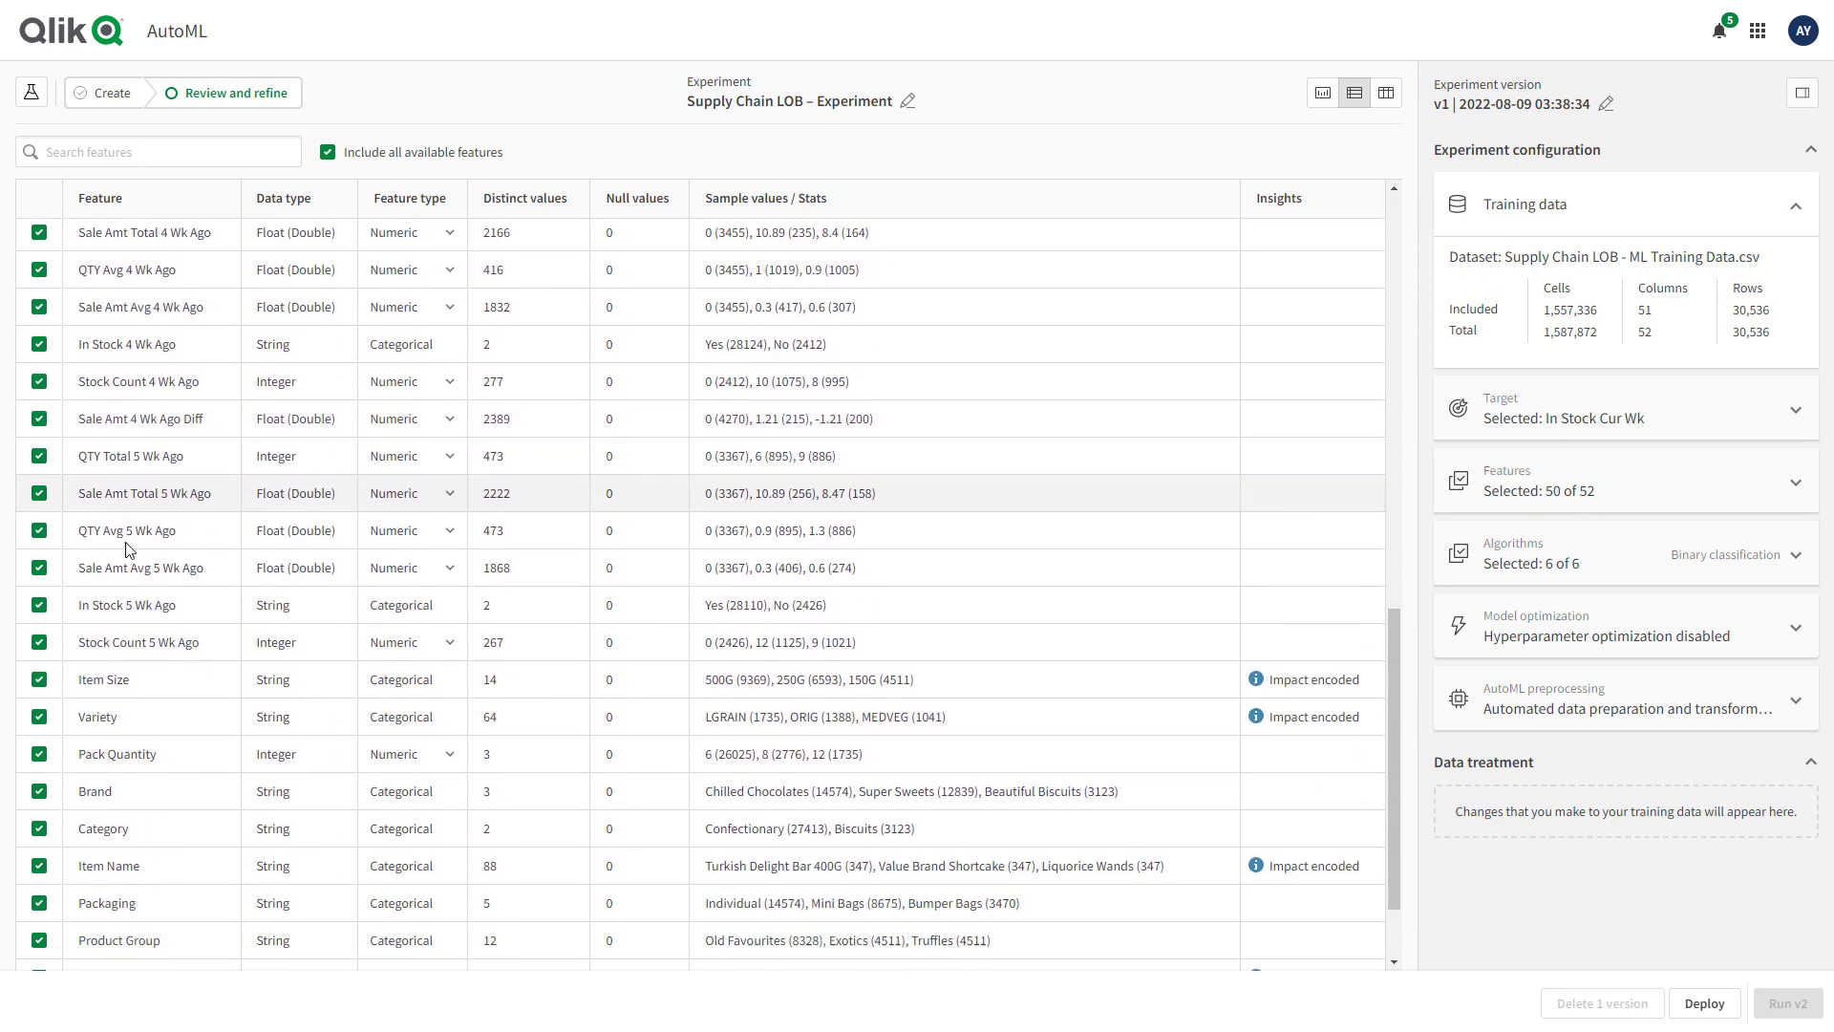
pyautogui.scroll(-1, 129, 549)
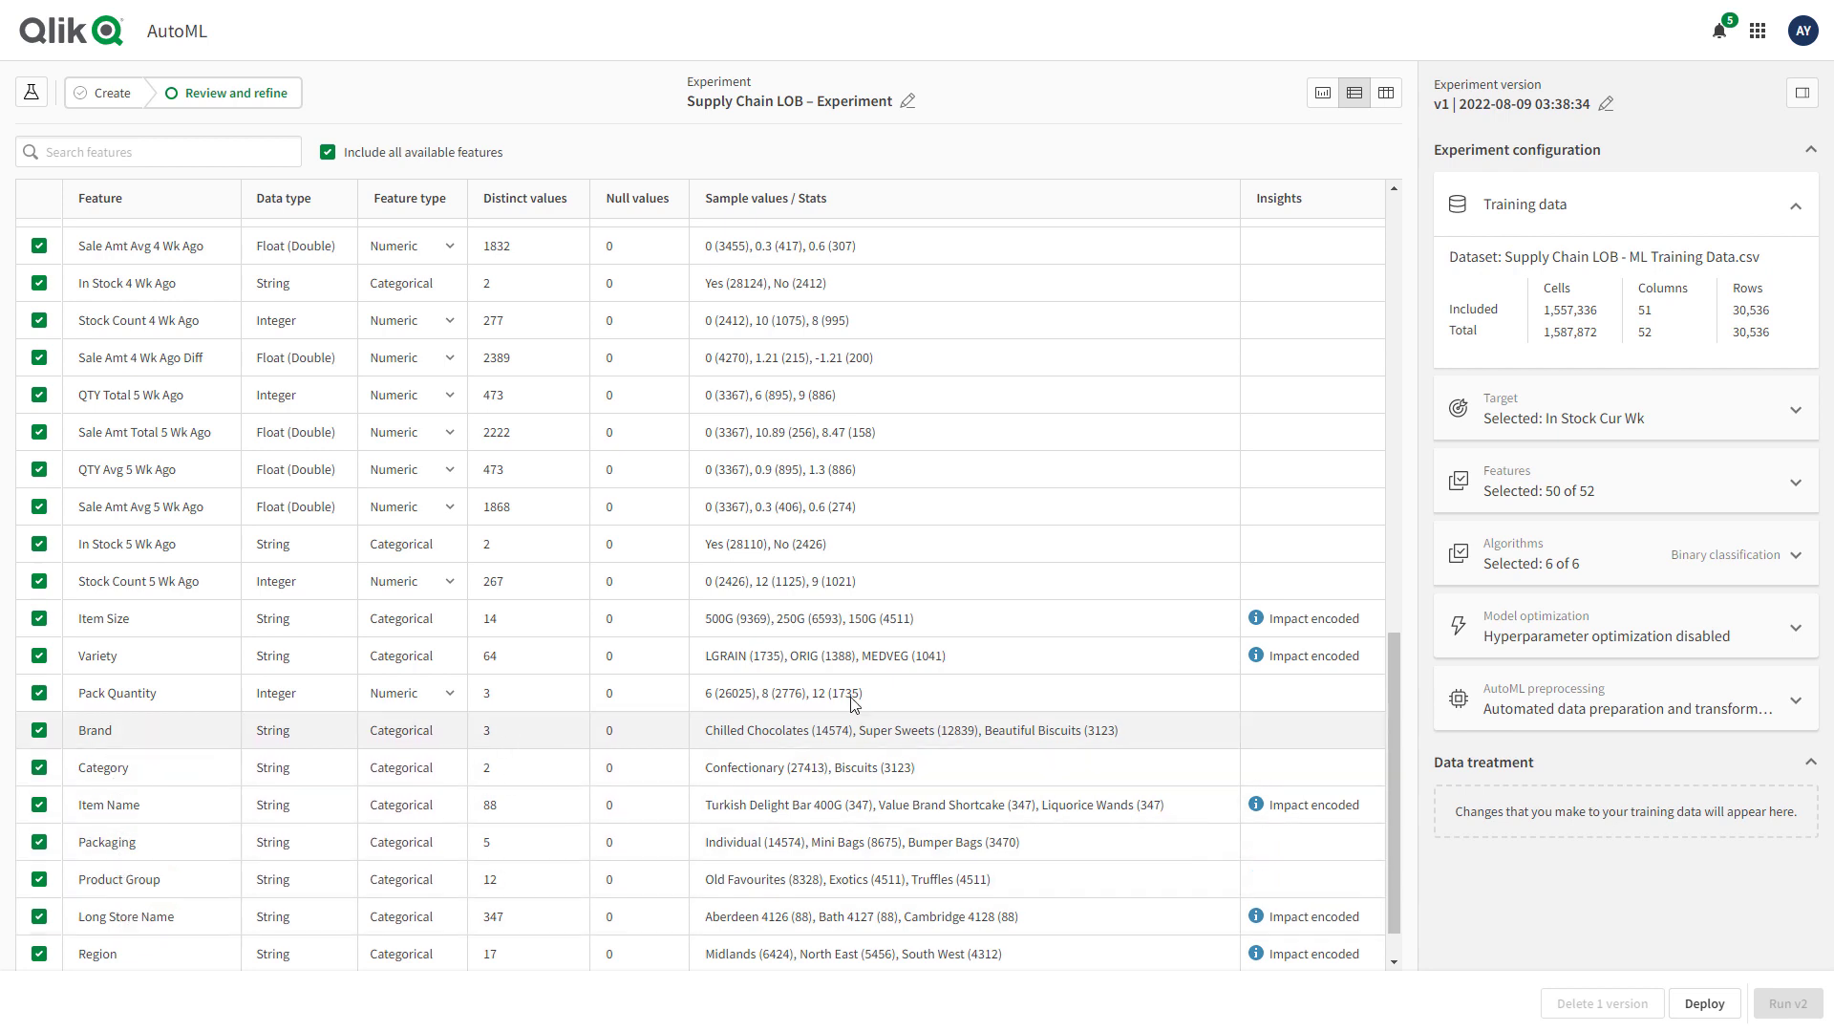
pyautogui.click(1798, 413)
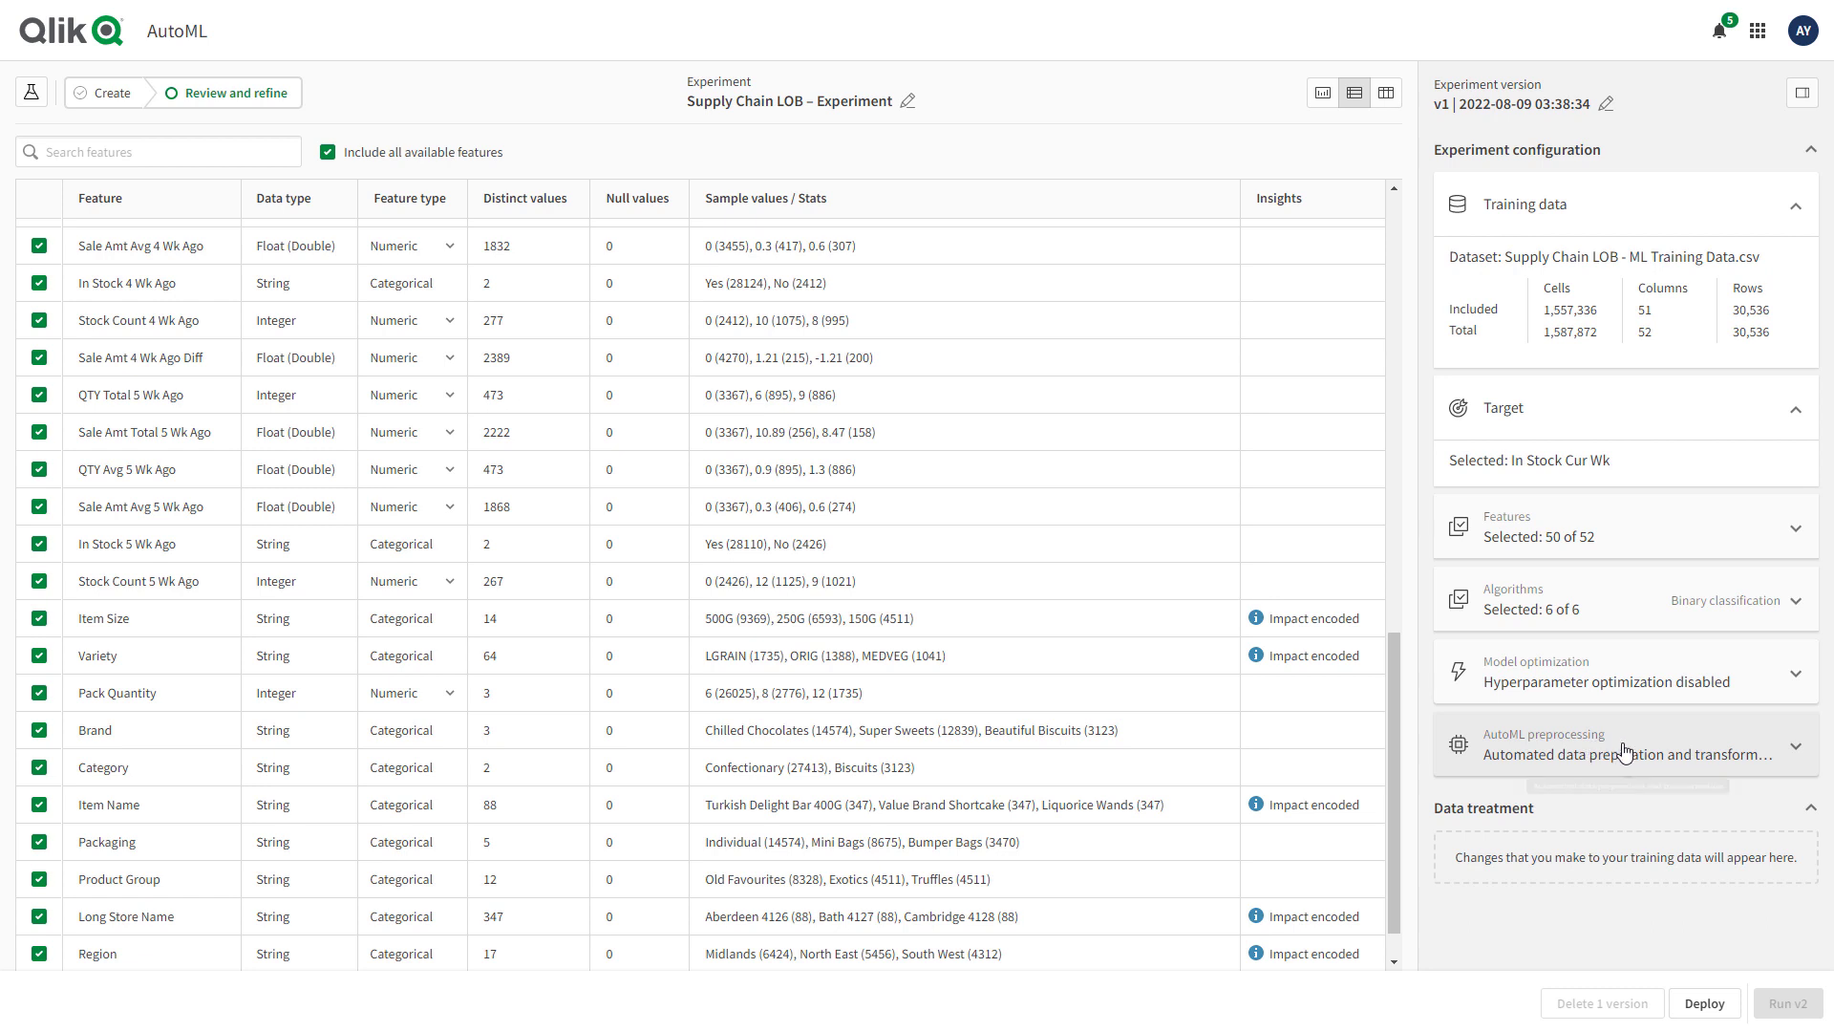
# Examine the model metrics for each algorithm and the permutation importance, SHAP importance, ROC curve and confusion matrix.
pyautogui.click(1325, 93)
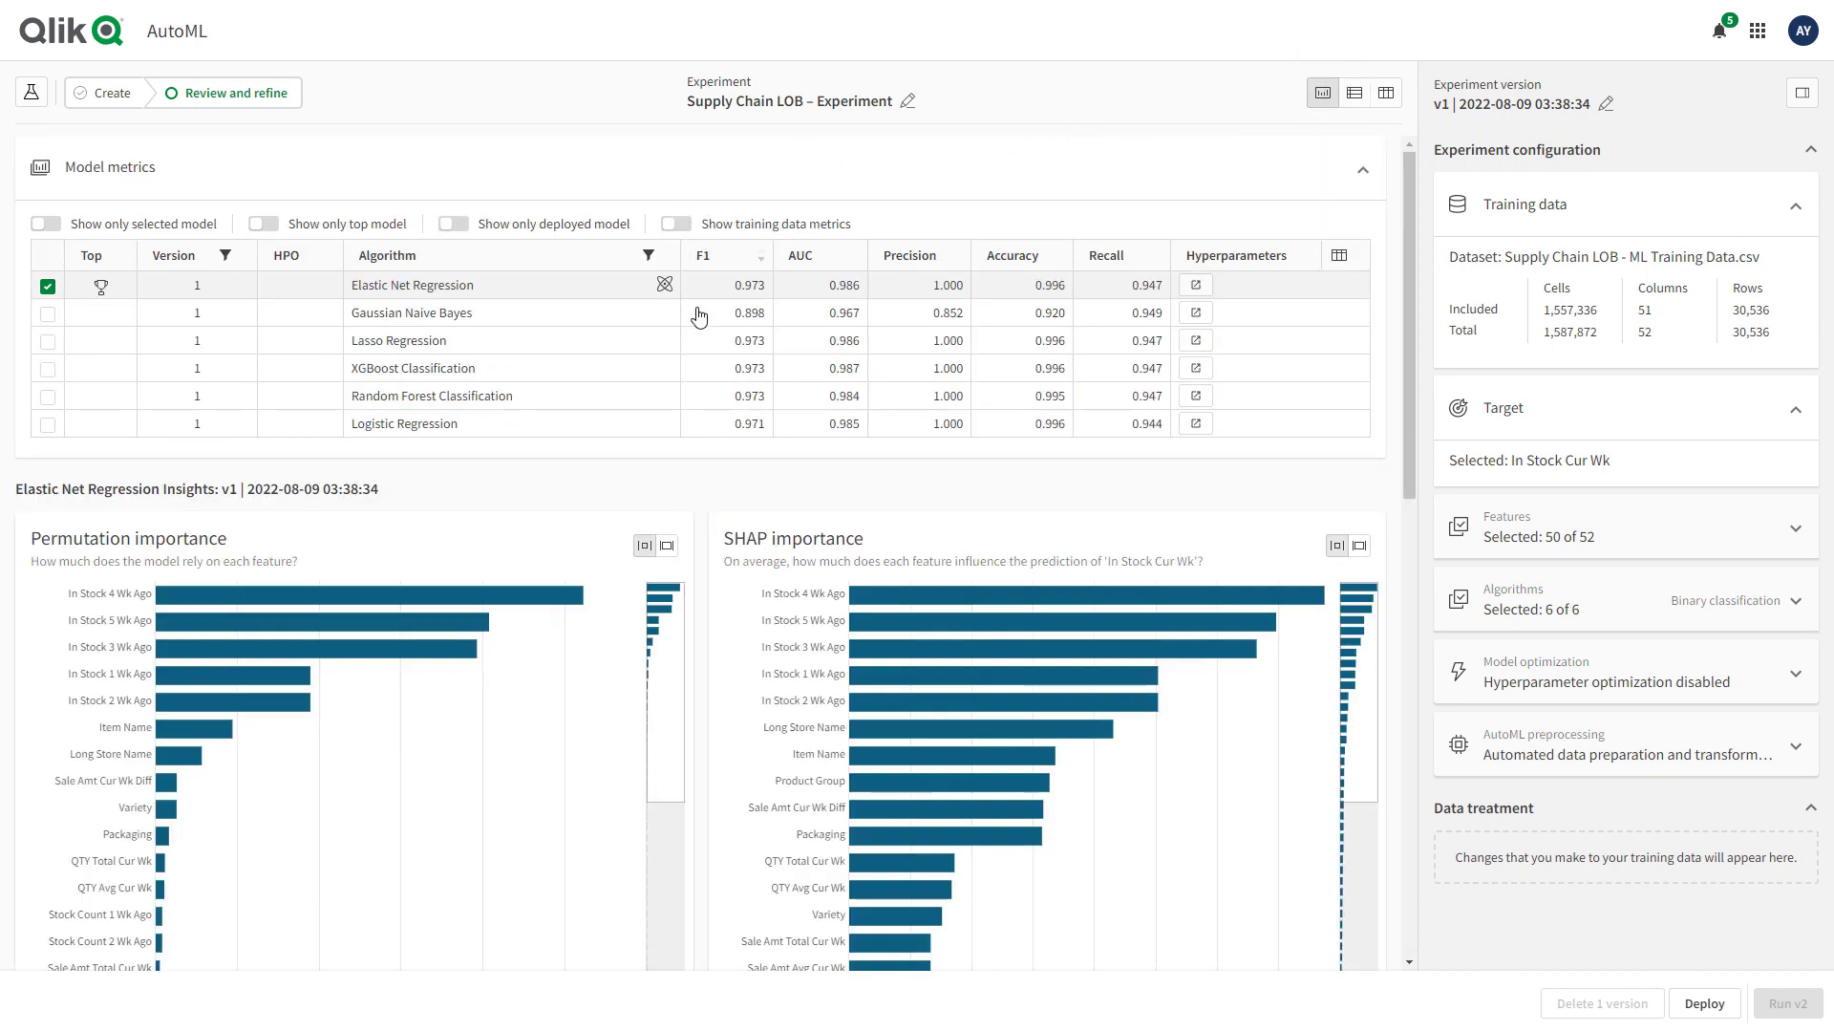
pyautogui.scroll(-5, 702, 488)
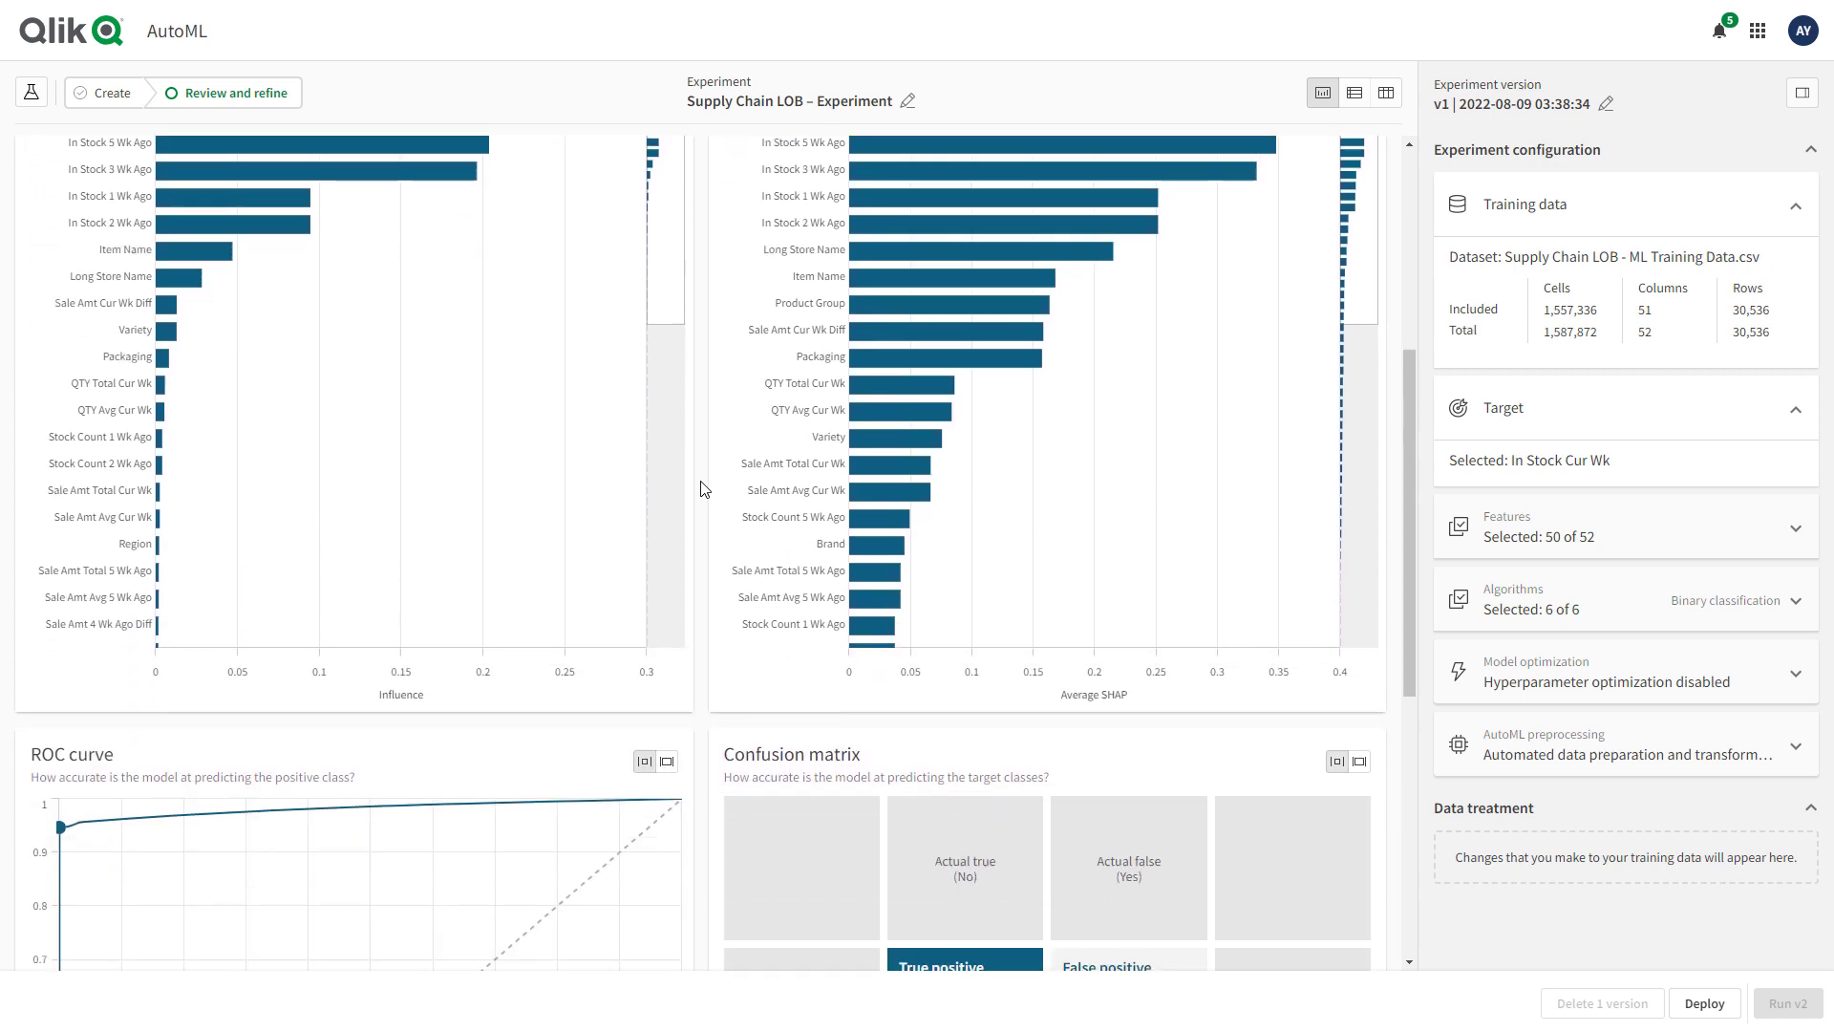
pyautogui.scroll(-6, 702, 488)
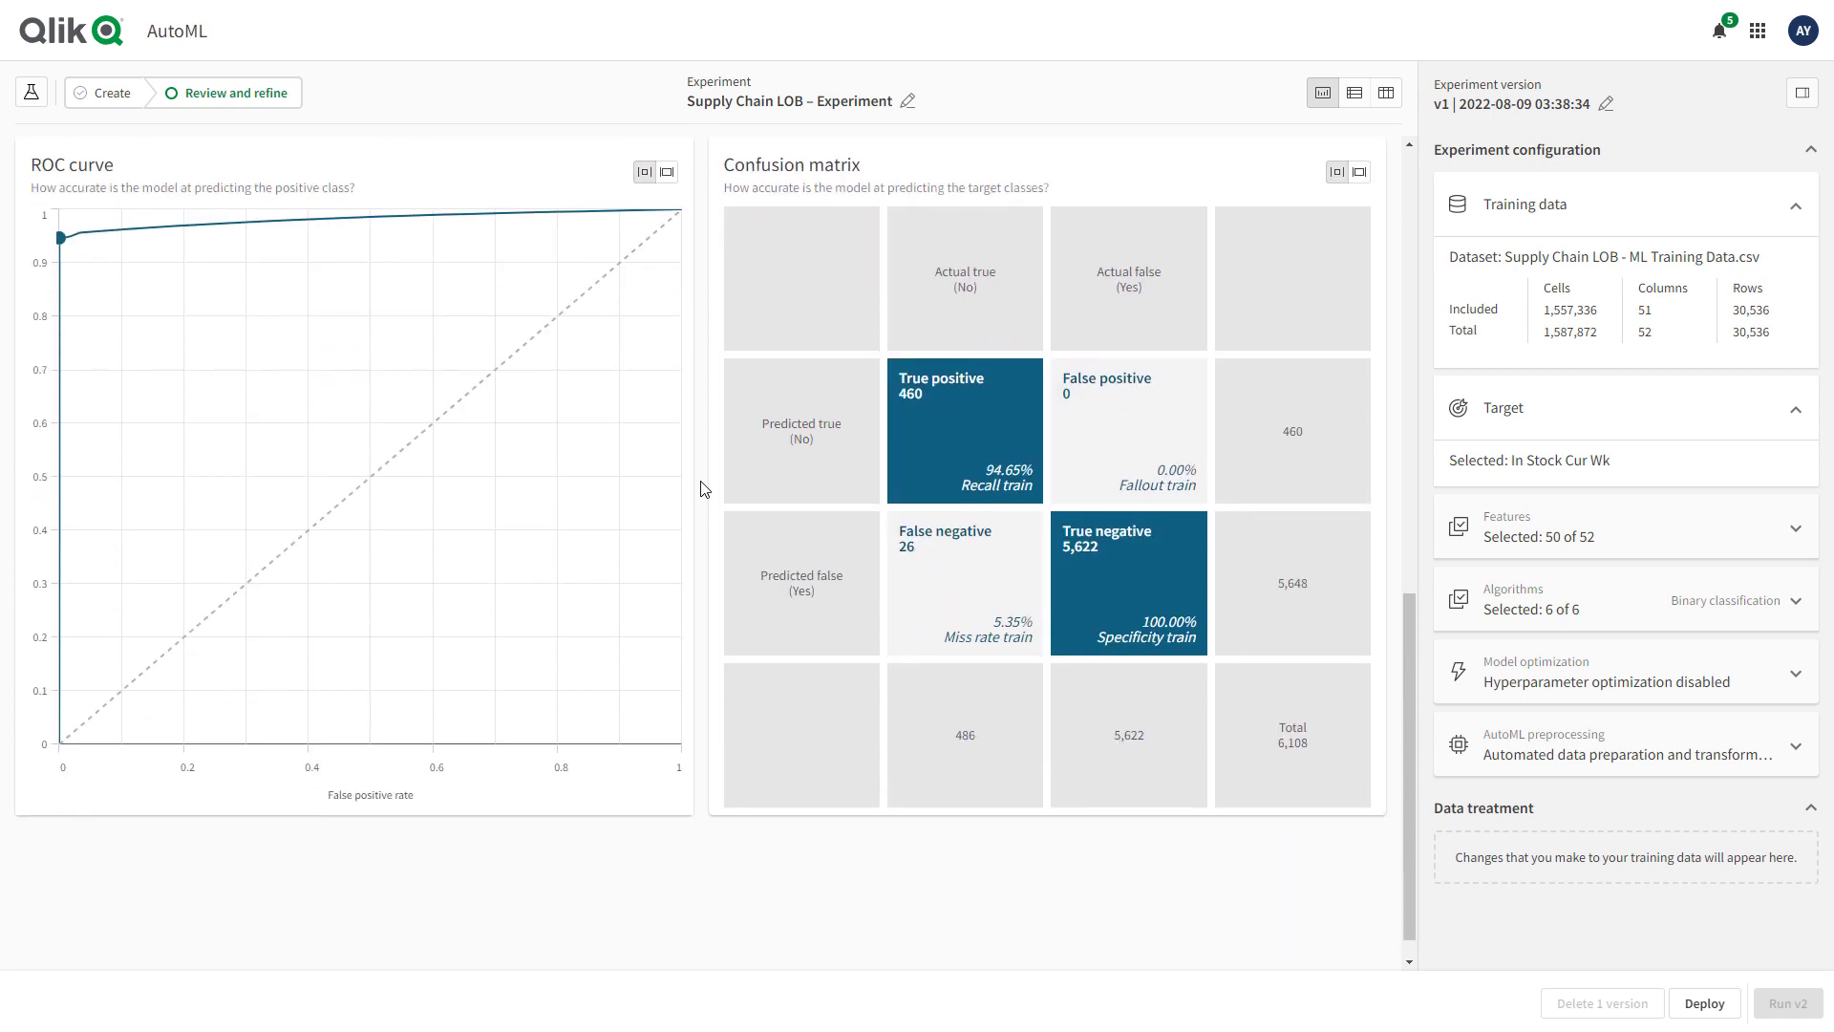
pyautogui.scroll(-1, 703, 490)
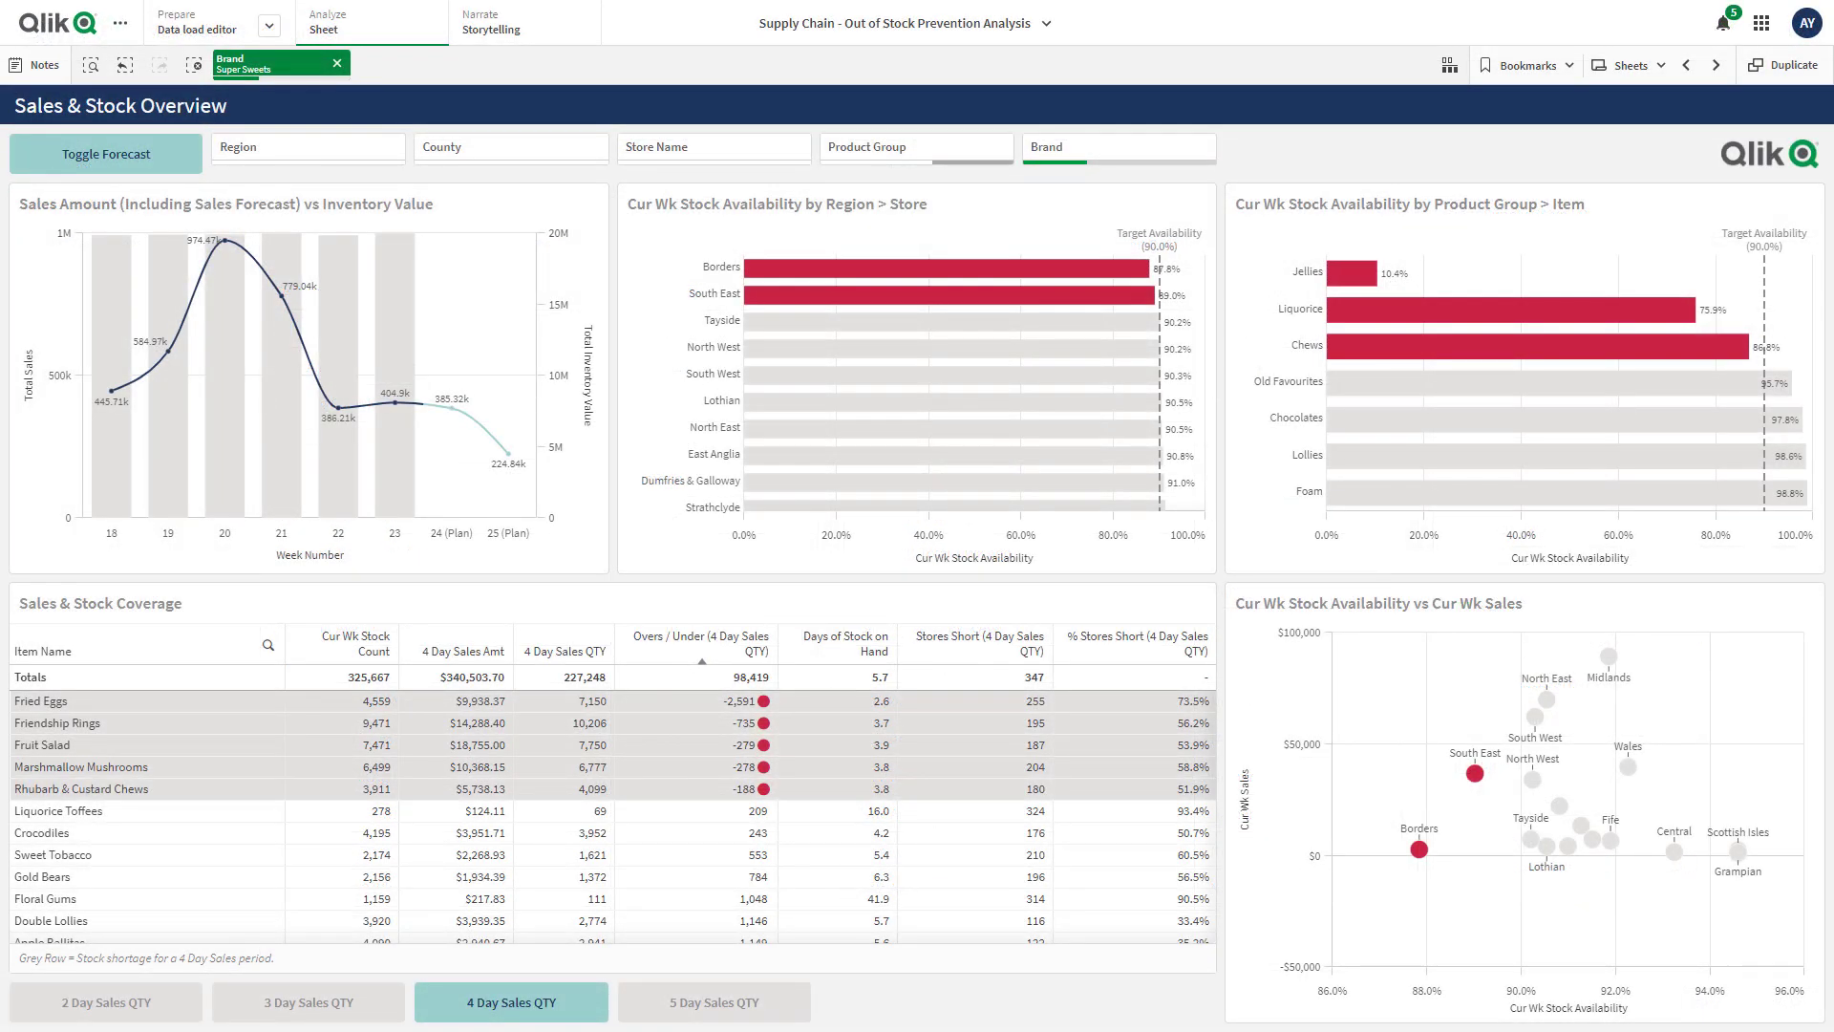
# Go to the Predicted Stores & Items at Risk sheet and monitor the Next Wk Forecasted Lost Sales chart in the hub.
pyautogui.click(1716, 65)
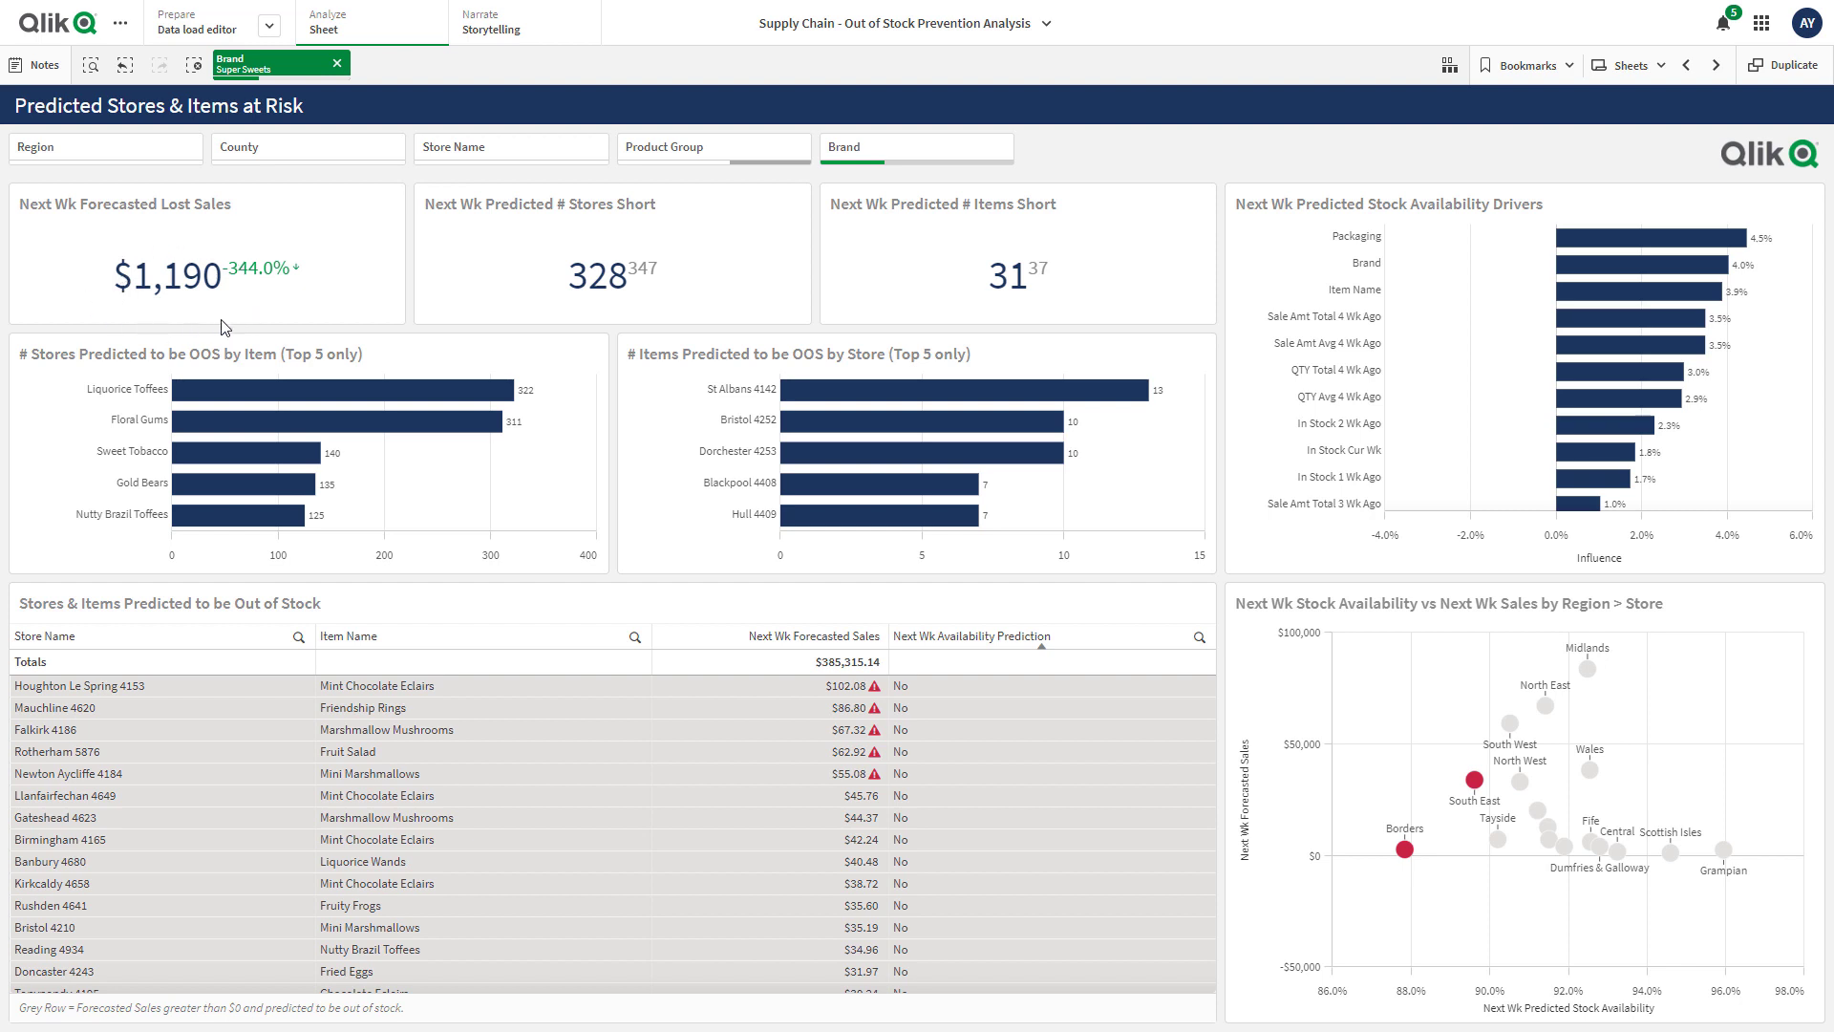
pyautogui.rightClick(246, 256)
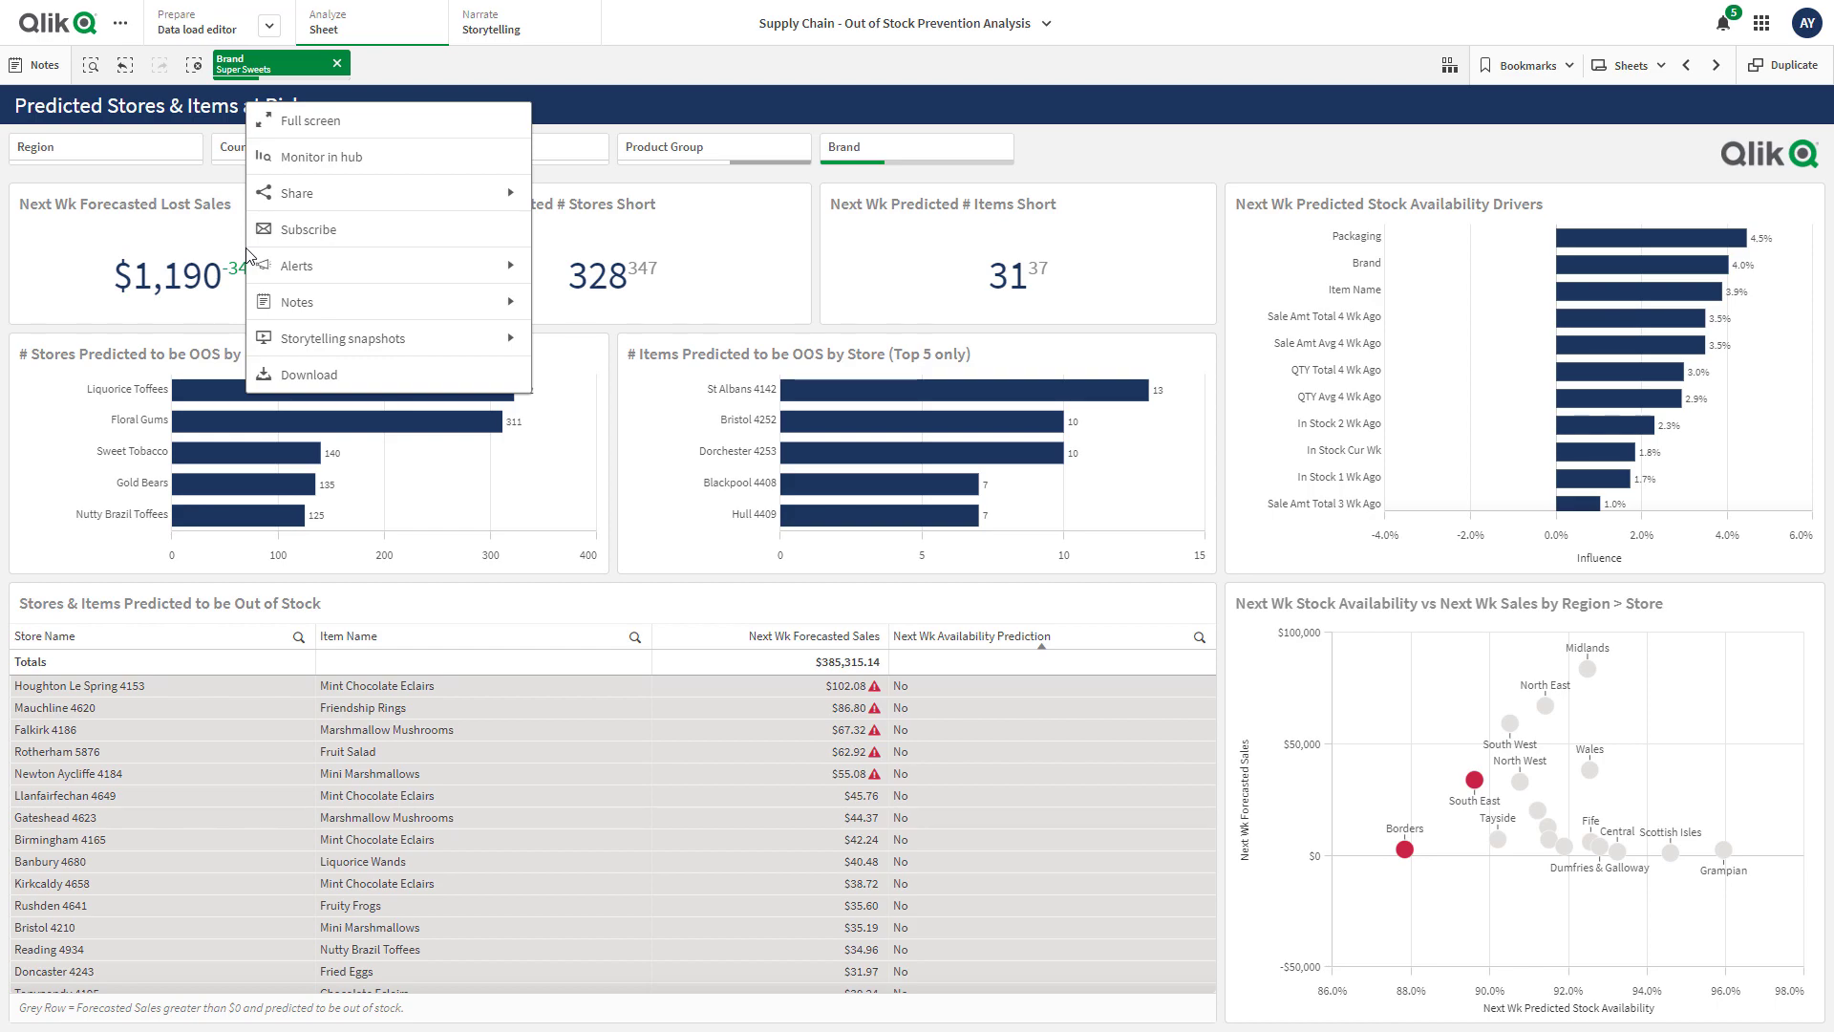
pyautogui.click(349, 158)
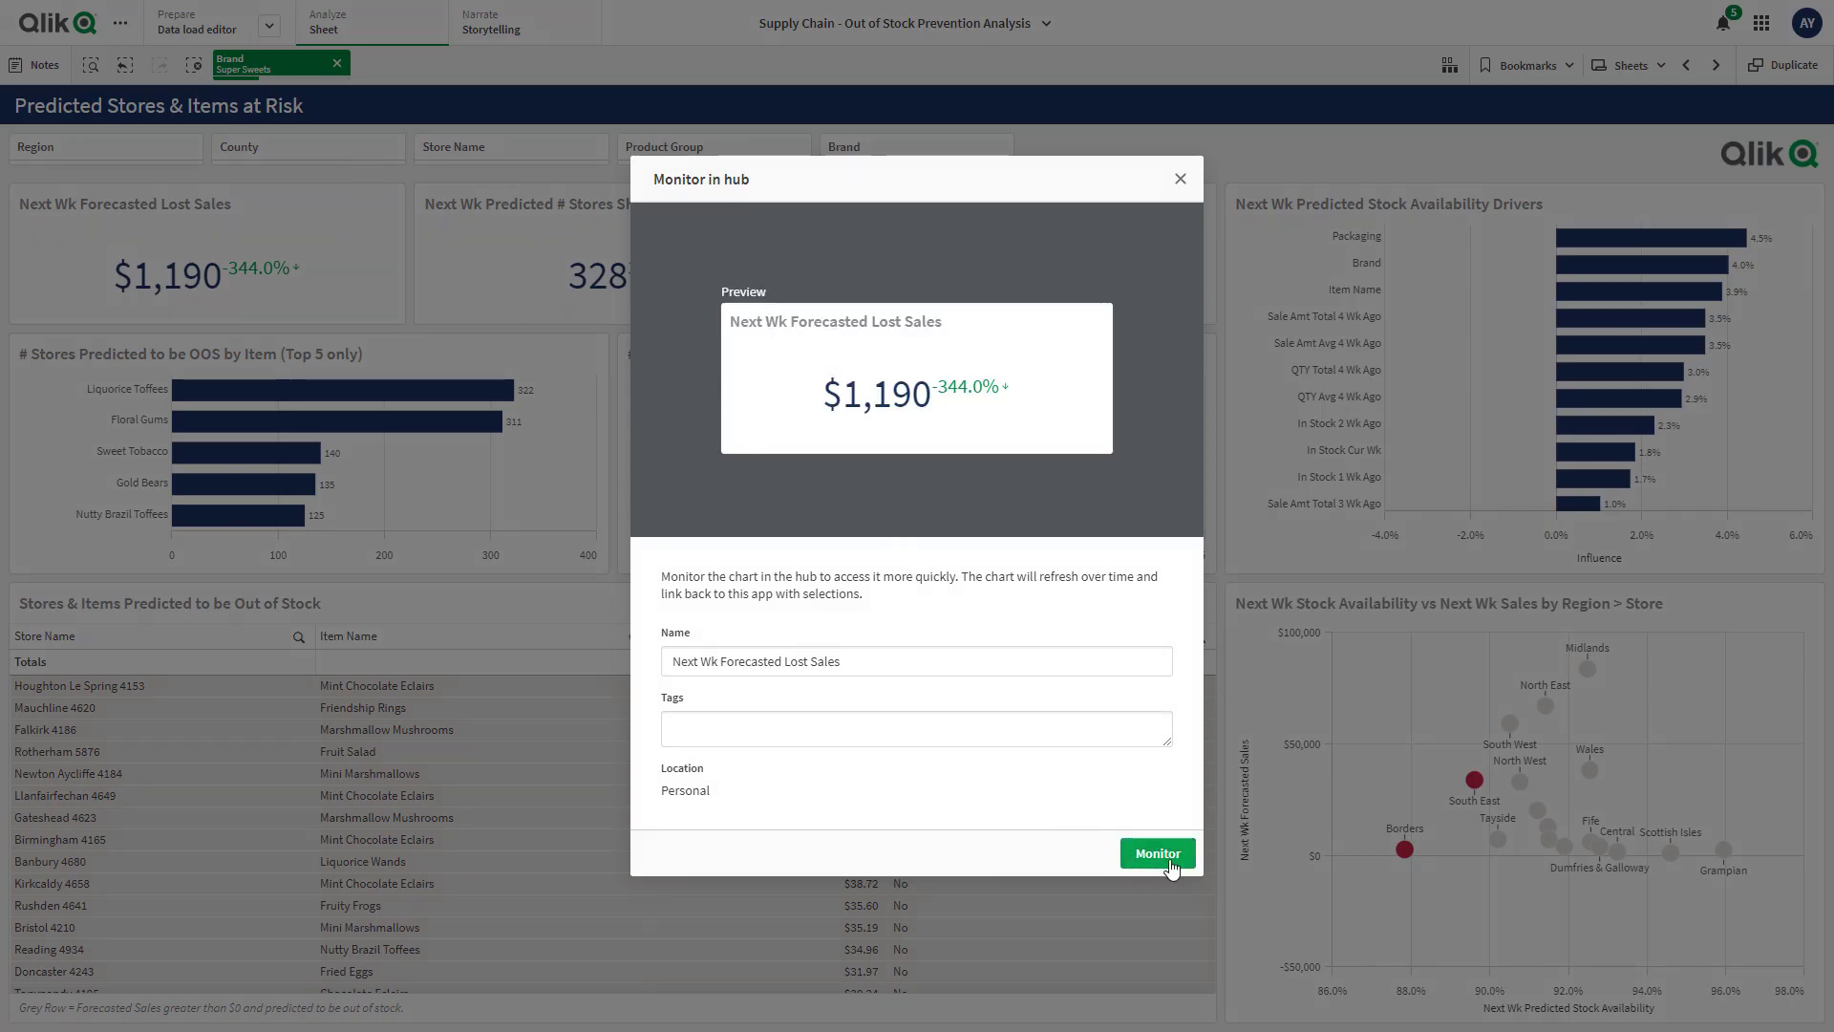
pyautogui.click(1171, 864)
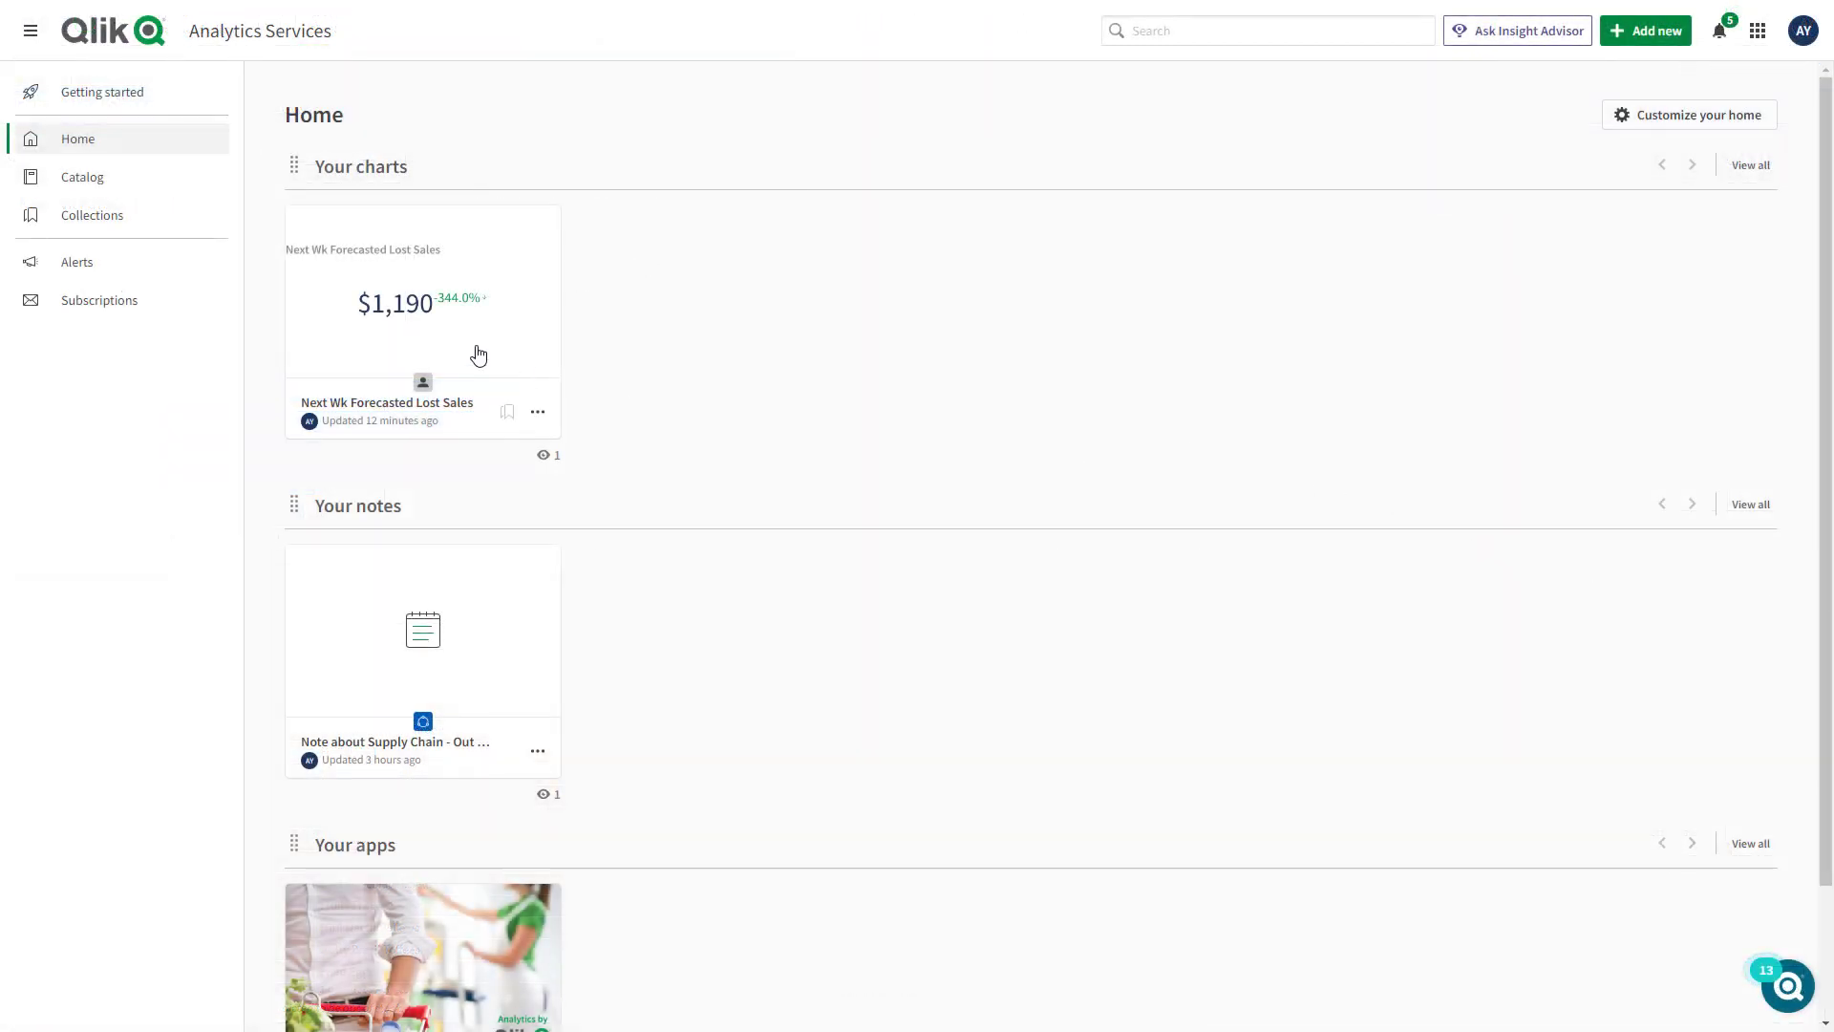
# Open the monitored Next Wk Forecasted Lost Sales chart from the hub home and inspect the sheet's predicted stock availability drivers.
pyautogui.moveTo(417, 330)
pyautogui.click(406, 277)
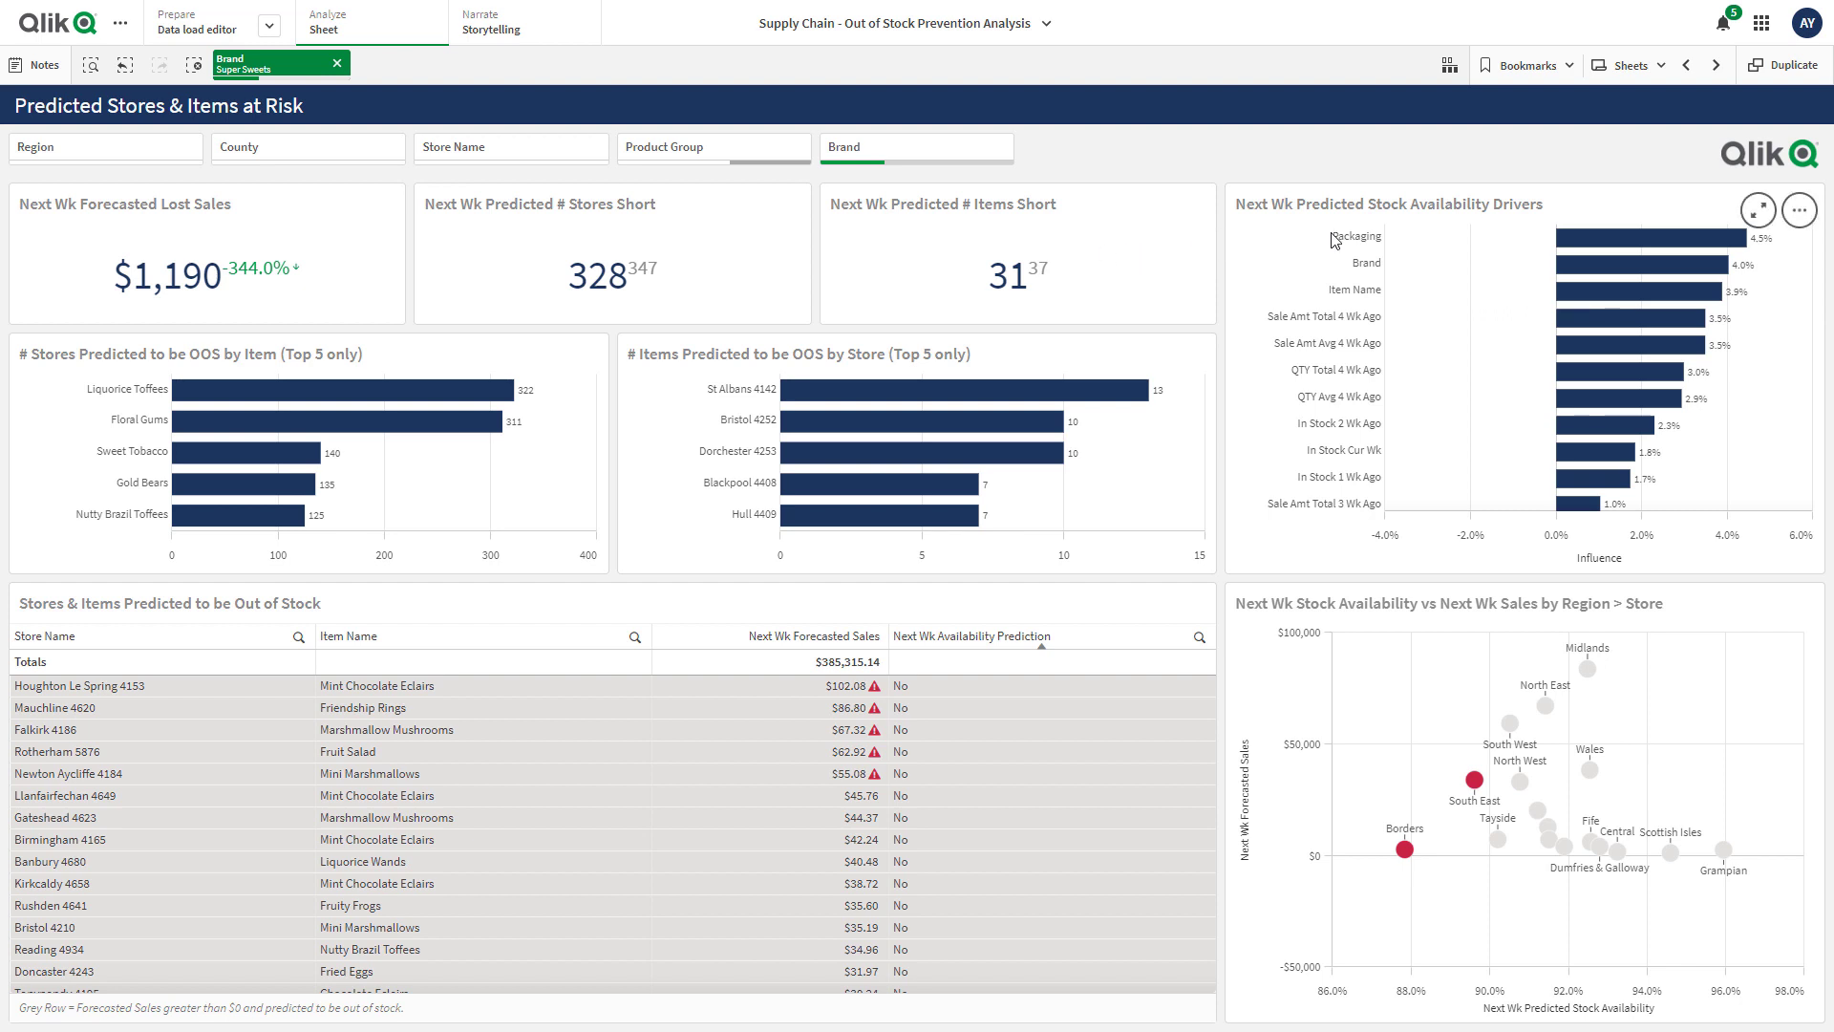
pyautogui.moveTo(1349, 239)
pyautogui.moveTo(1369, 271)
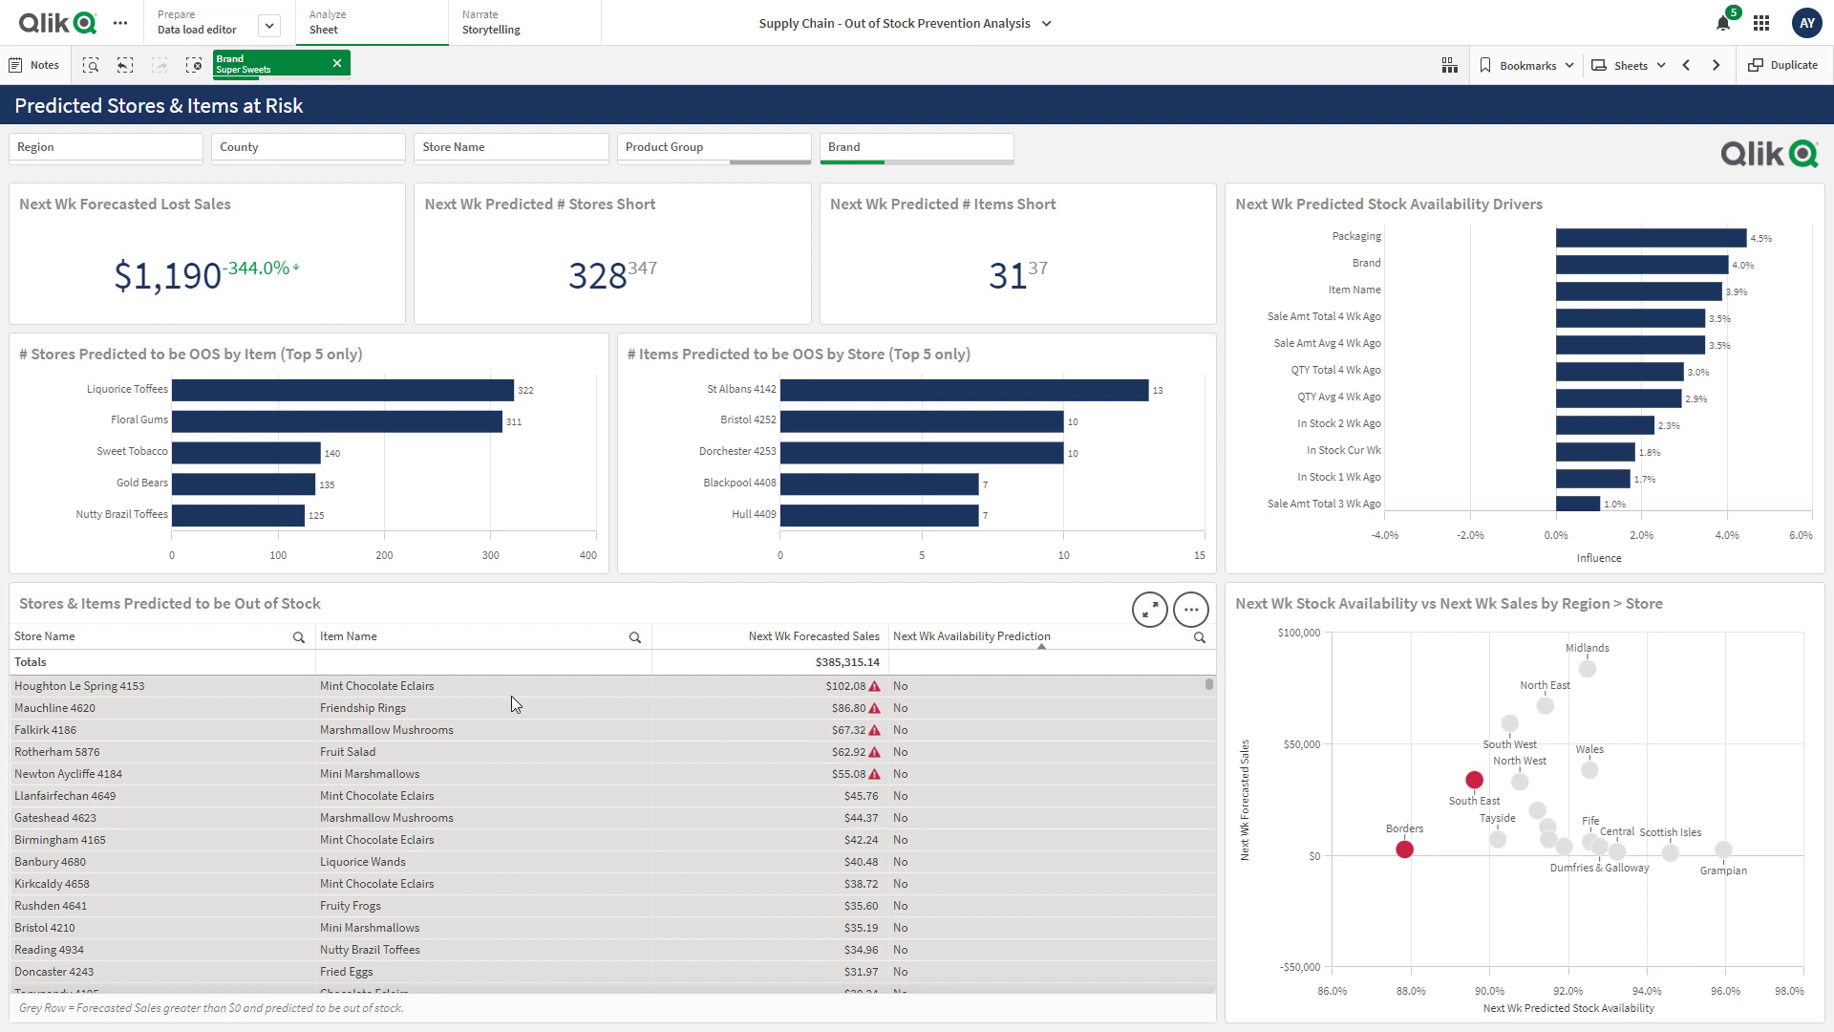
# Filter the app to the item Mint Chocolate Eclairs and go to the Out of Stock Prevention sheet.
pyautogui.click(410, 686)
pyautogui.click(621, 605)
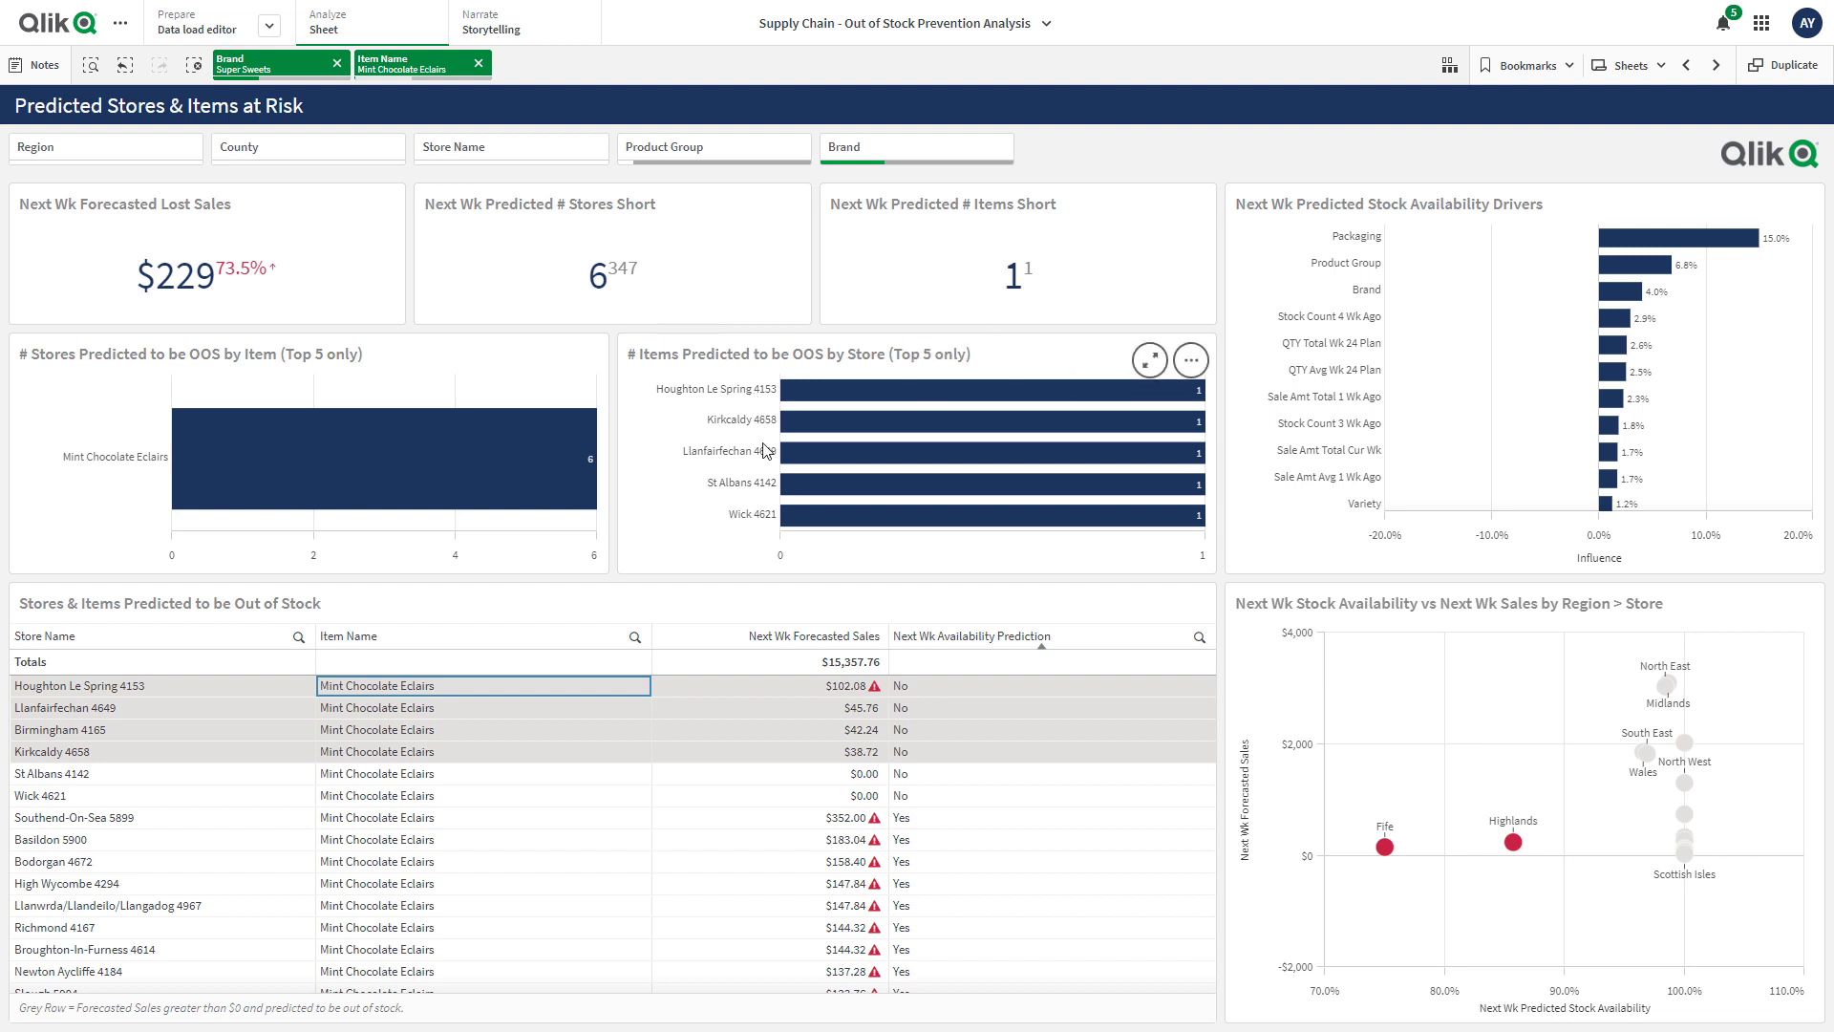
pyautogui.moveTo(767, 521)
pyautogui.click(1716, 67)
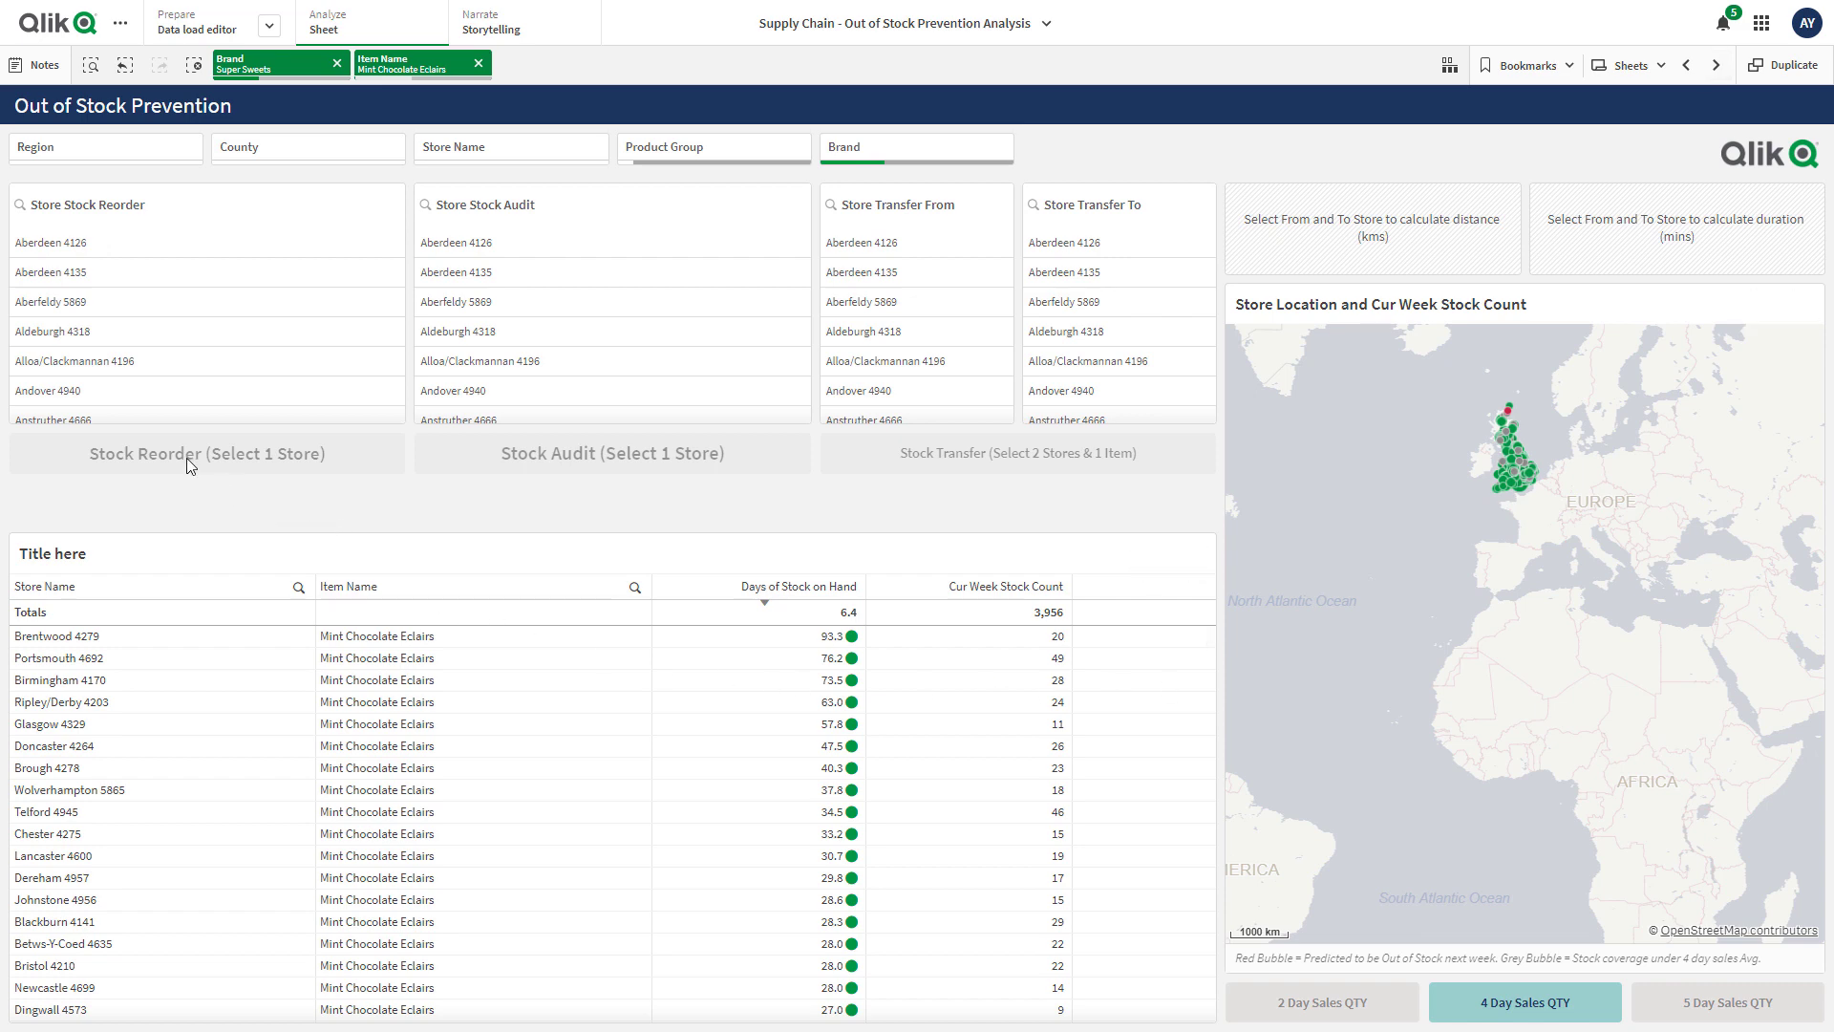
# Try selecting Aberdeen 4126 for a stock reorder and Aberfeldy 5869 for a stock audit, cancelling each selection.
pyautogui.click(84, 250)
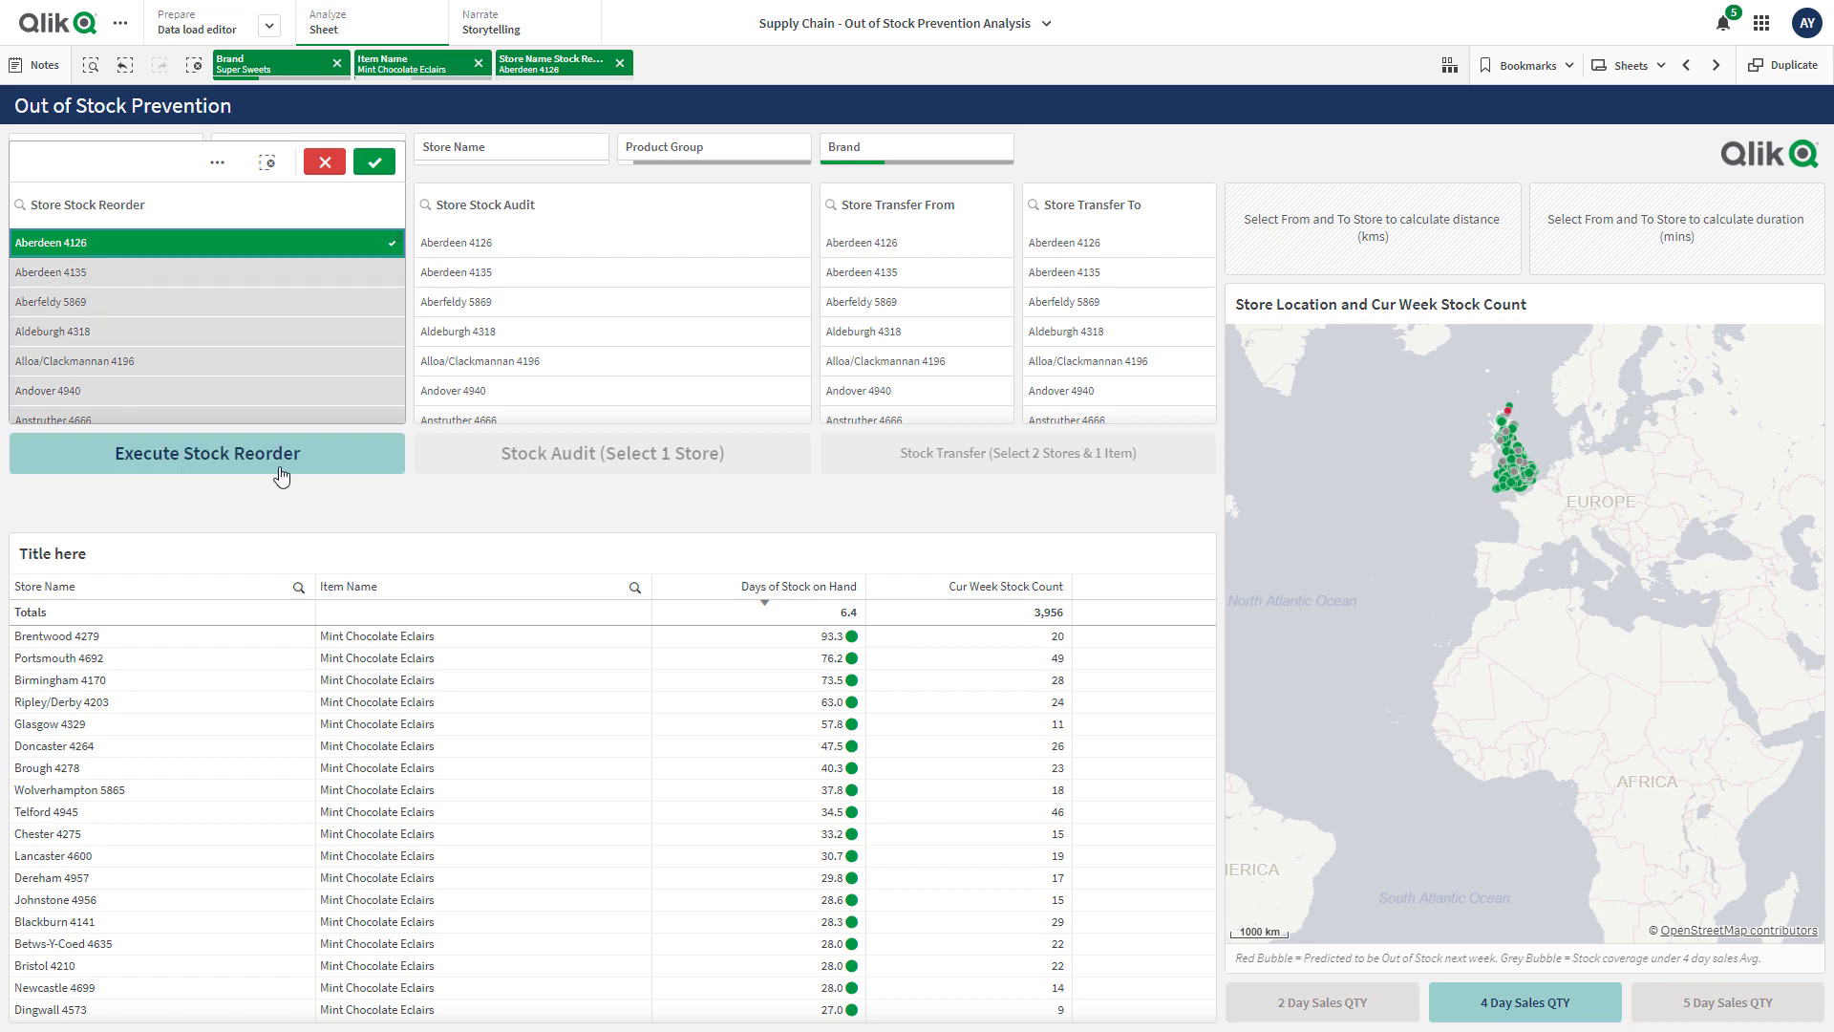
pyautogui.click(326, 162)
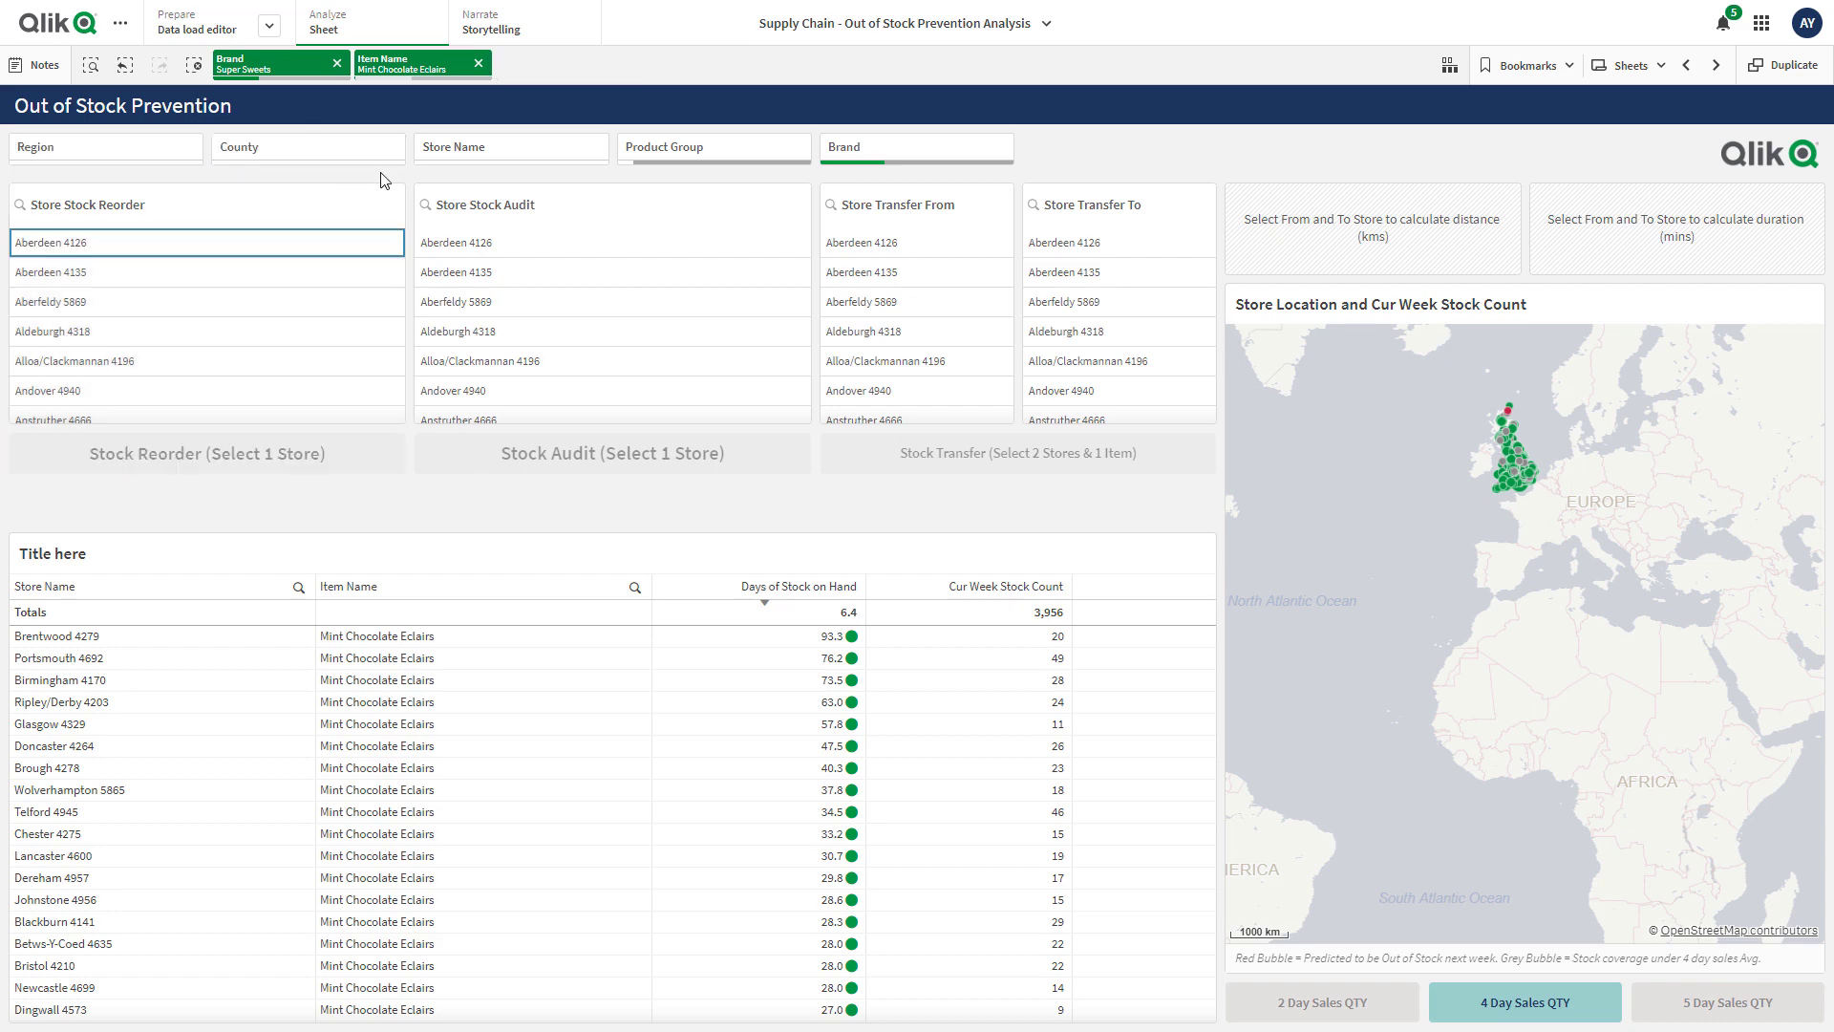
pyautogui.click(457, 302)
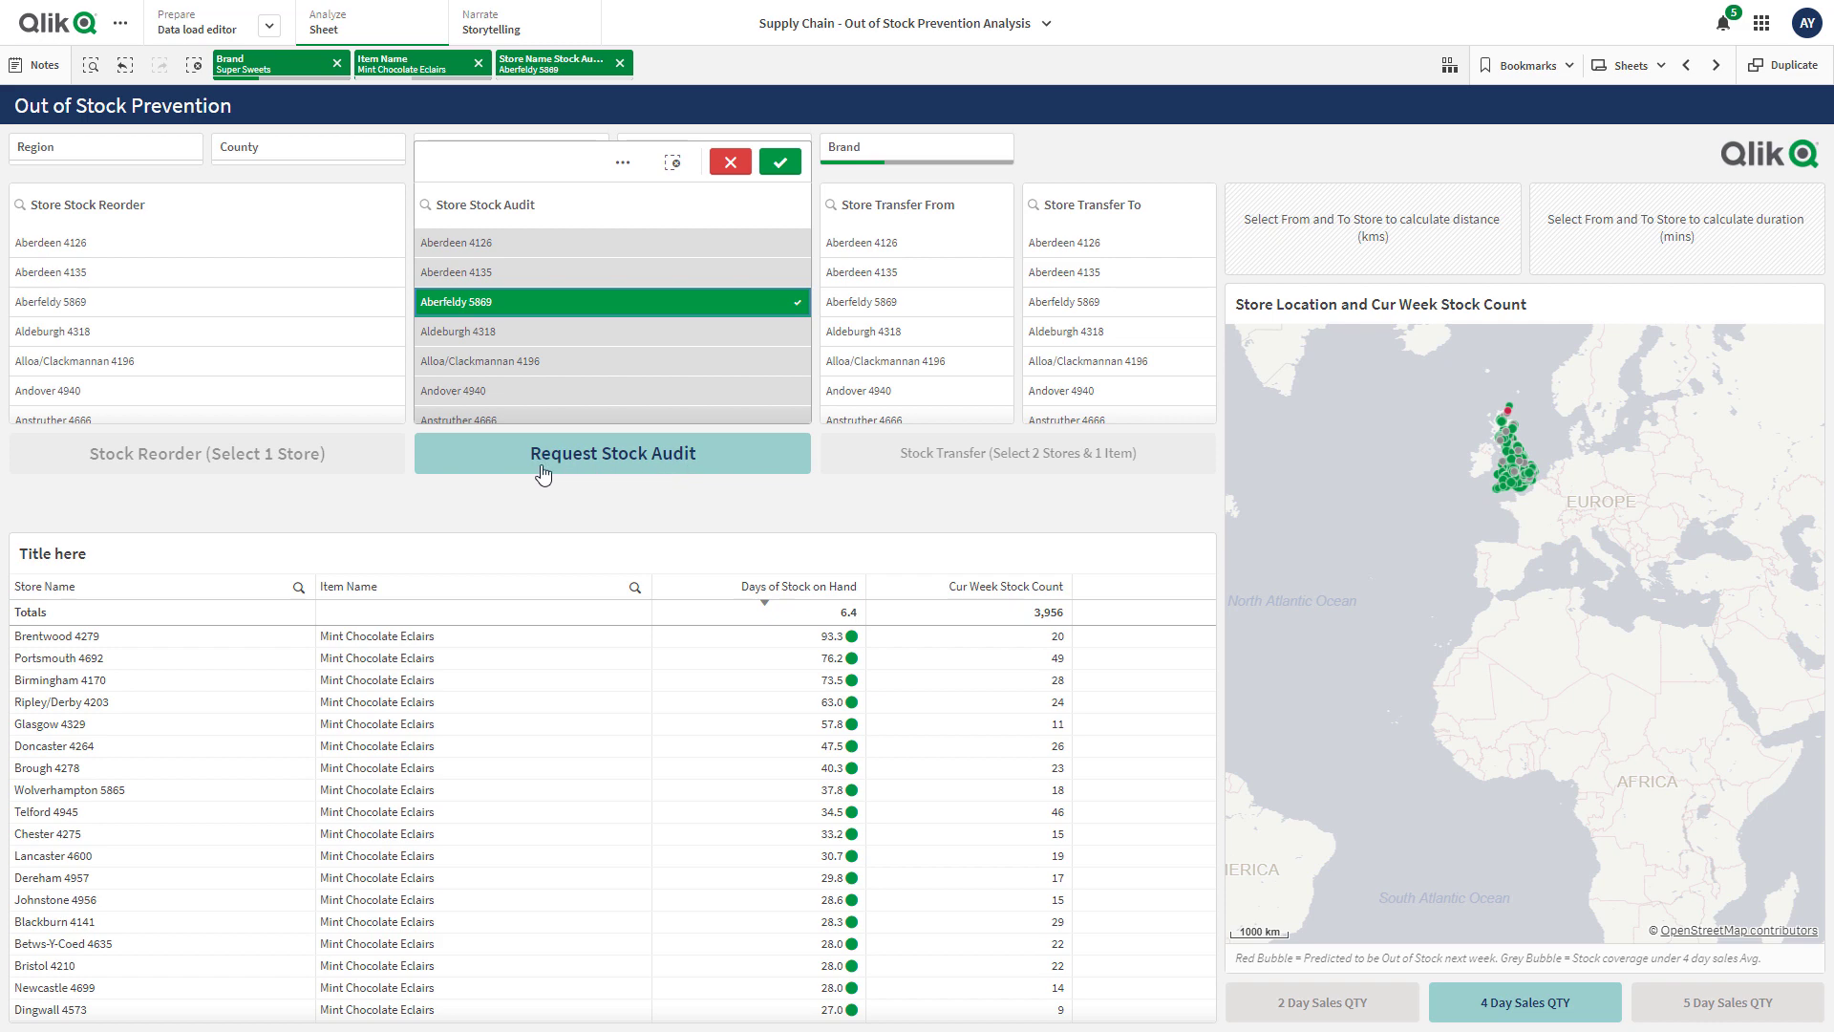
pyautogui.click(730, 163)
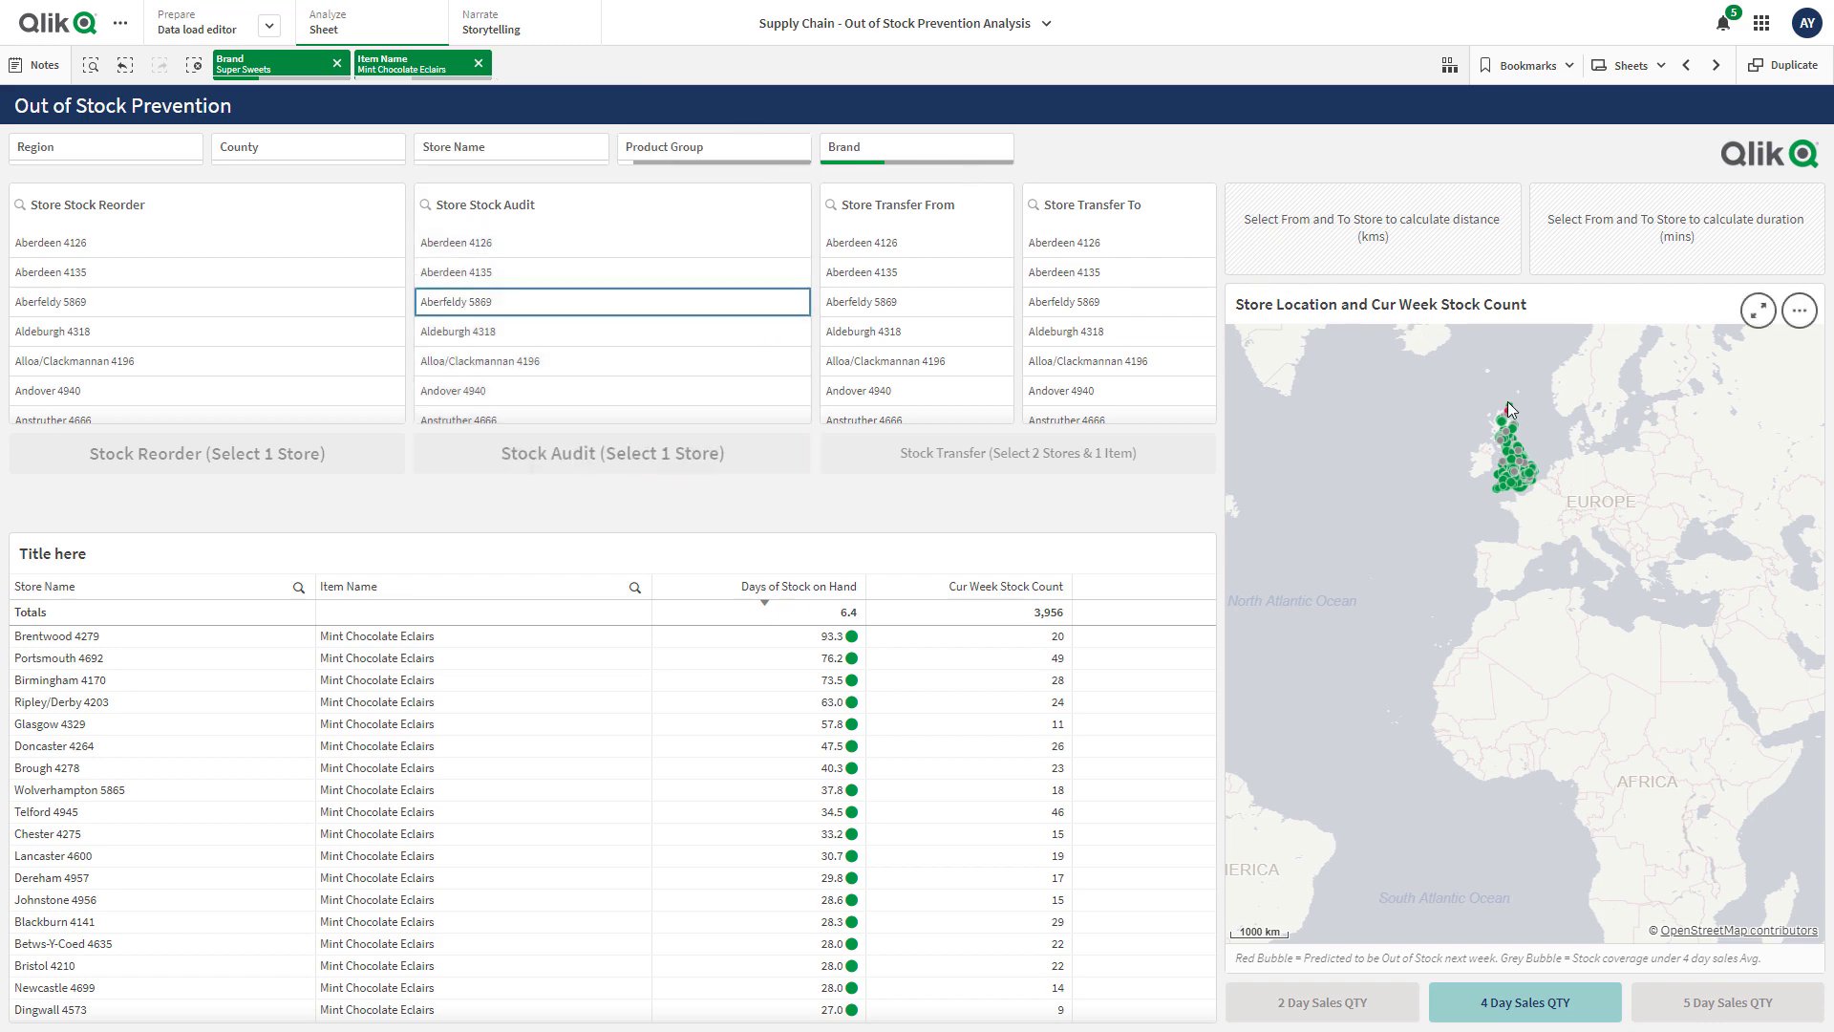
# Examine the stores around Birmingham on the map, comparing days of stock on hand for the red store and Birmingham 4170.
pyautogui.scroll(3, 1533, 451)
pyautogui.scroll(5, 1459, 494)
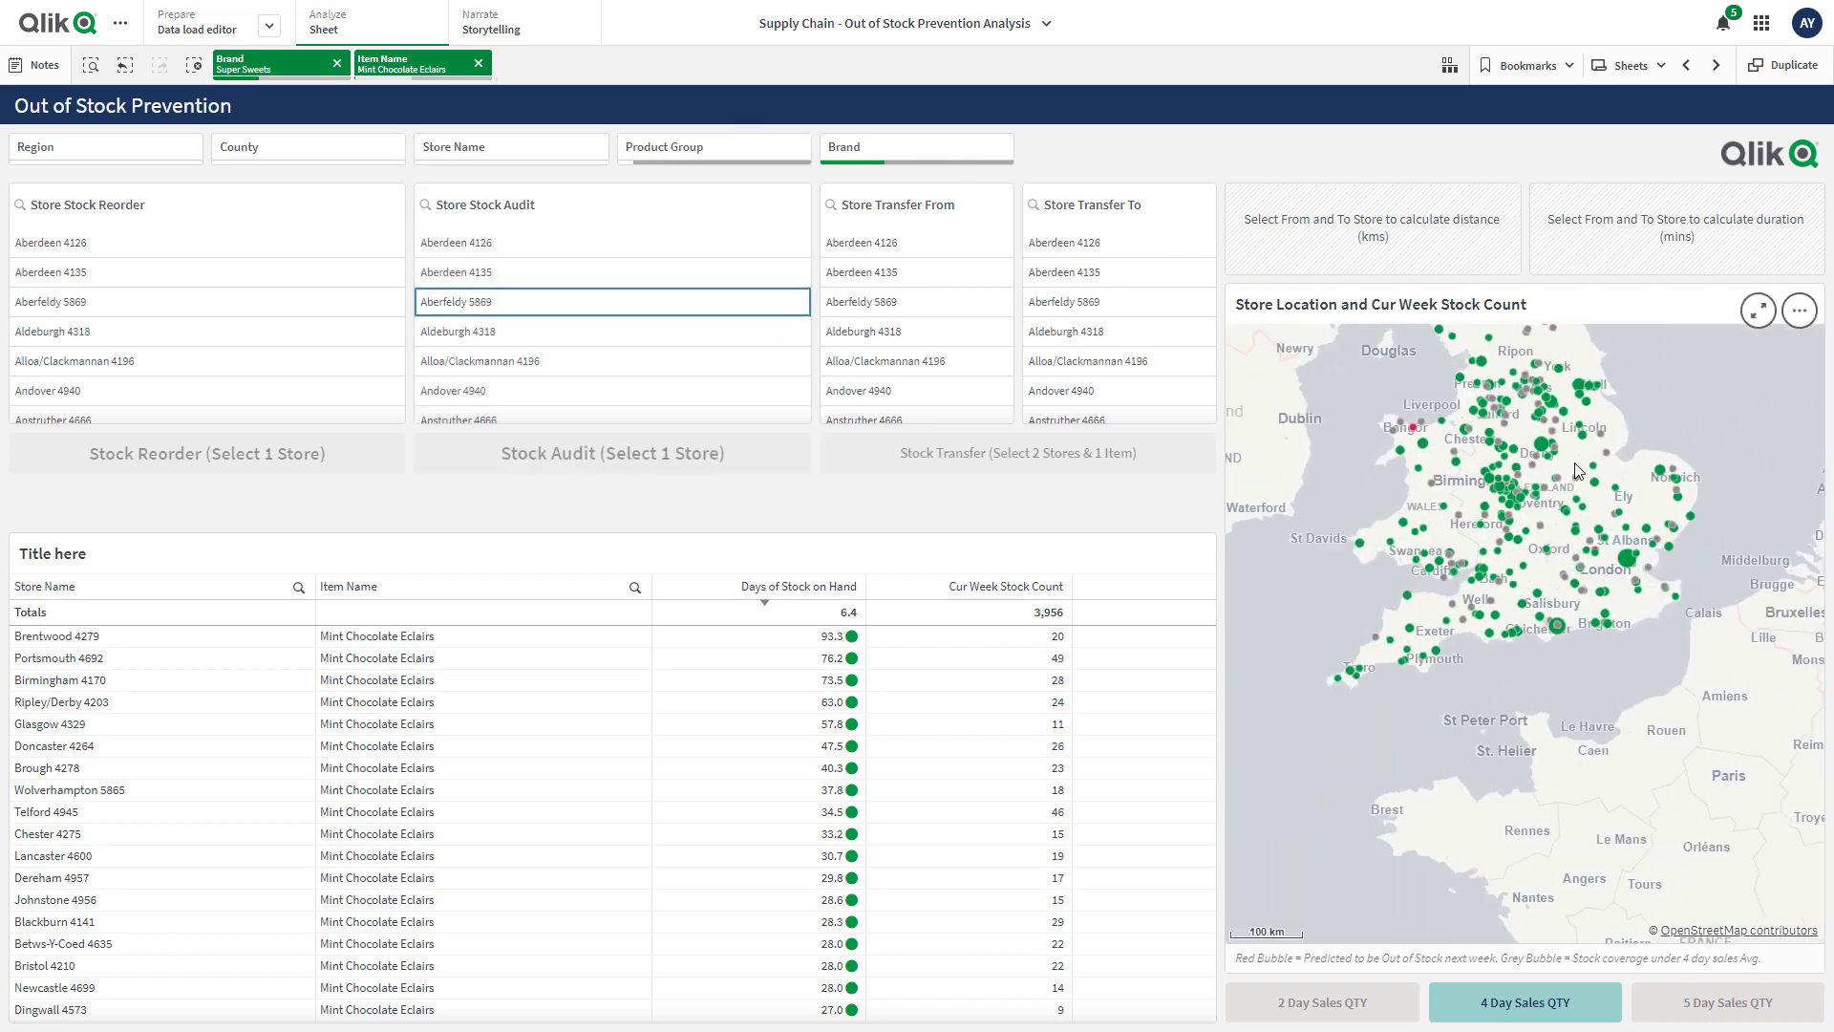
pyautogui.scroll(5, 1505, 559)
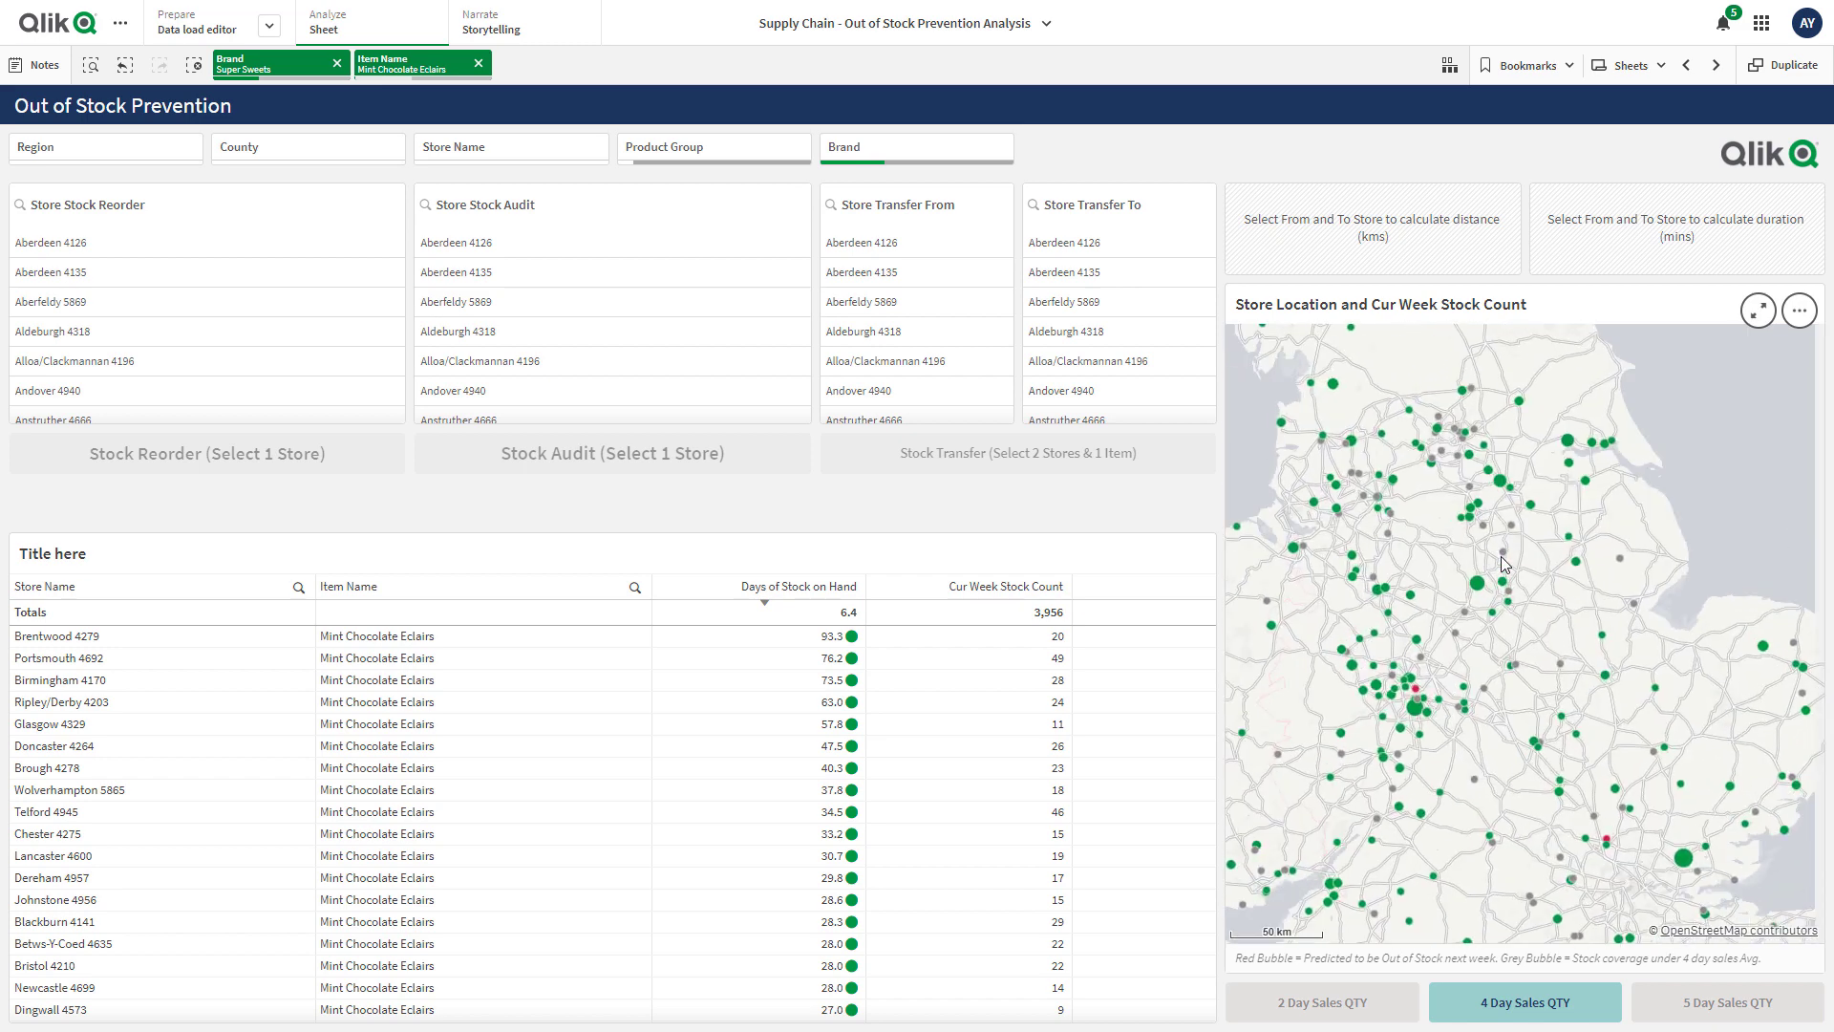
pyautogui.moveTo(1442, 739); pyautogui.dragTo(1486, 604)
pyautogui.moveTo(1469, 596)
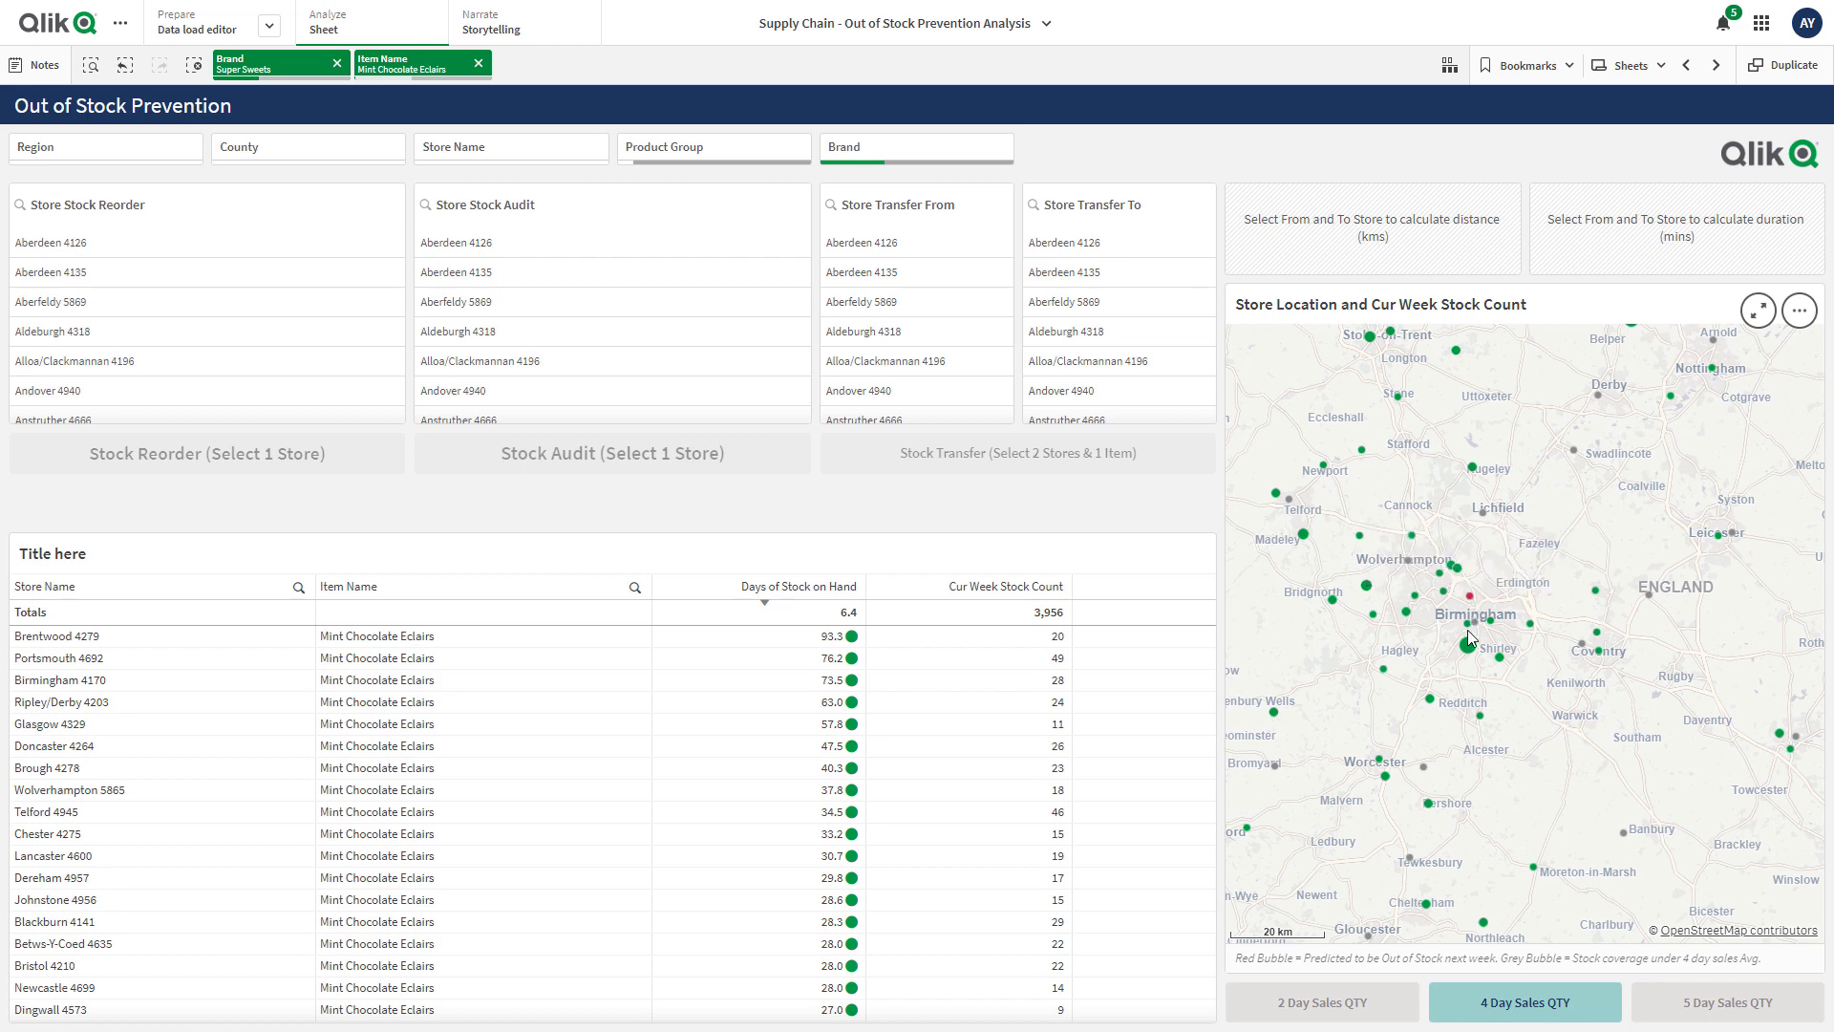
pyautogui.moveTo(1469, 648)
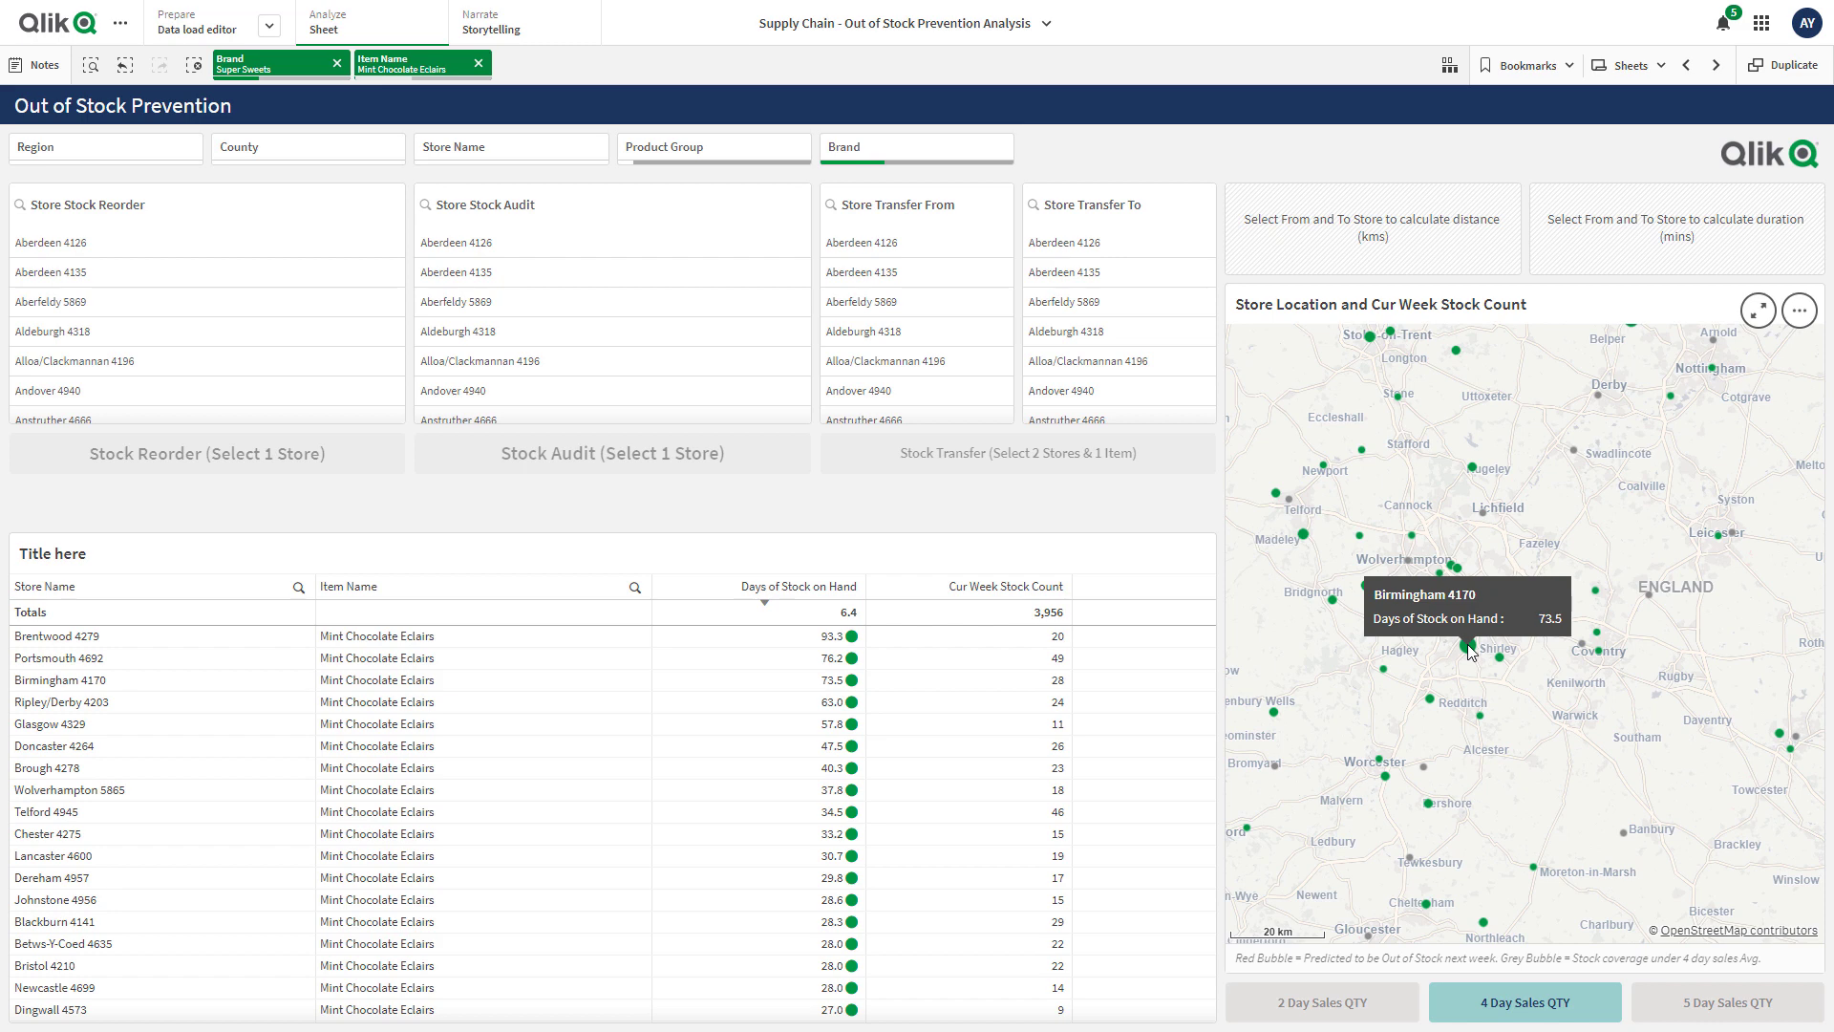
# Set the transfer from Birmingham 4165 to Birmingham 4170 and initiate the stock transfer.
pyautogui.click(841, 213)
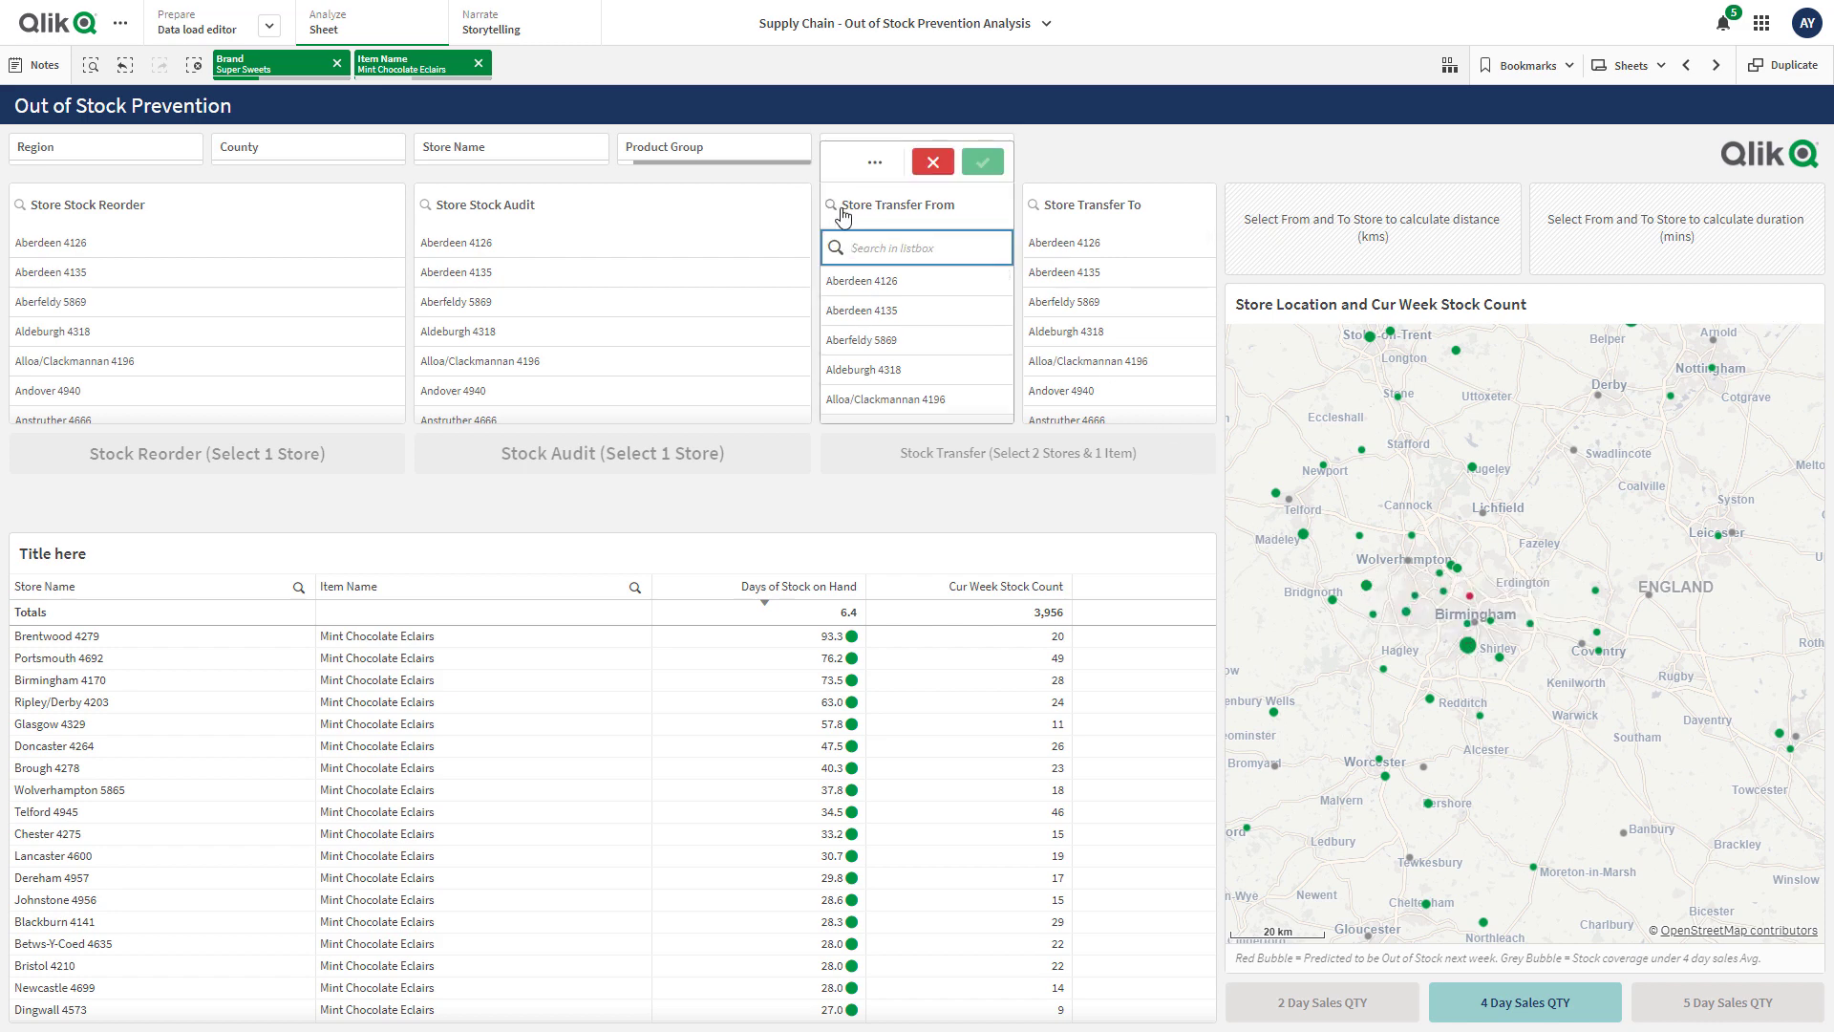
pyautogui.write('4165')
pyautogui.click(983, 162)
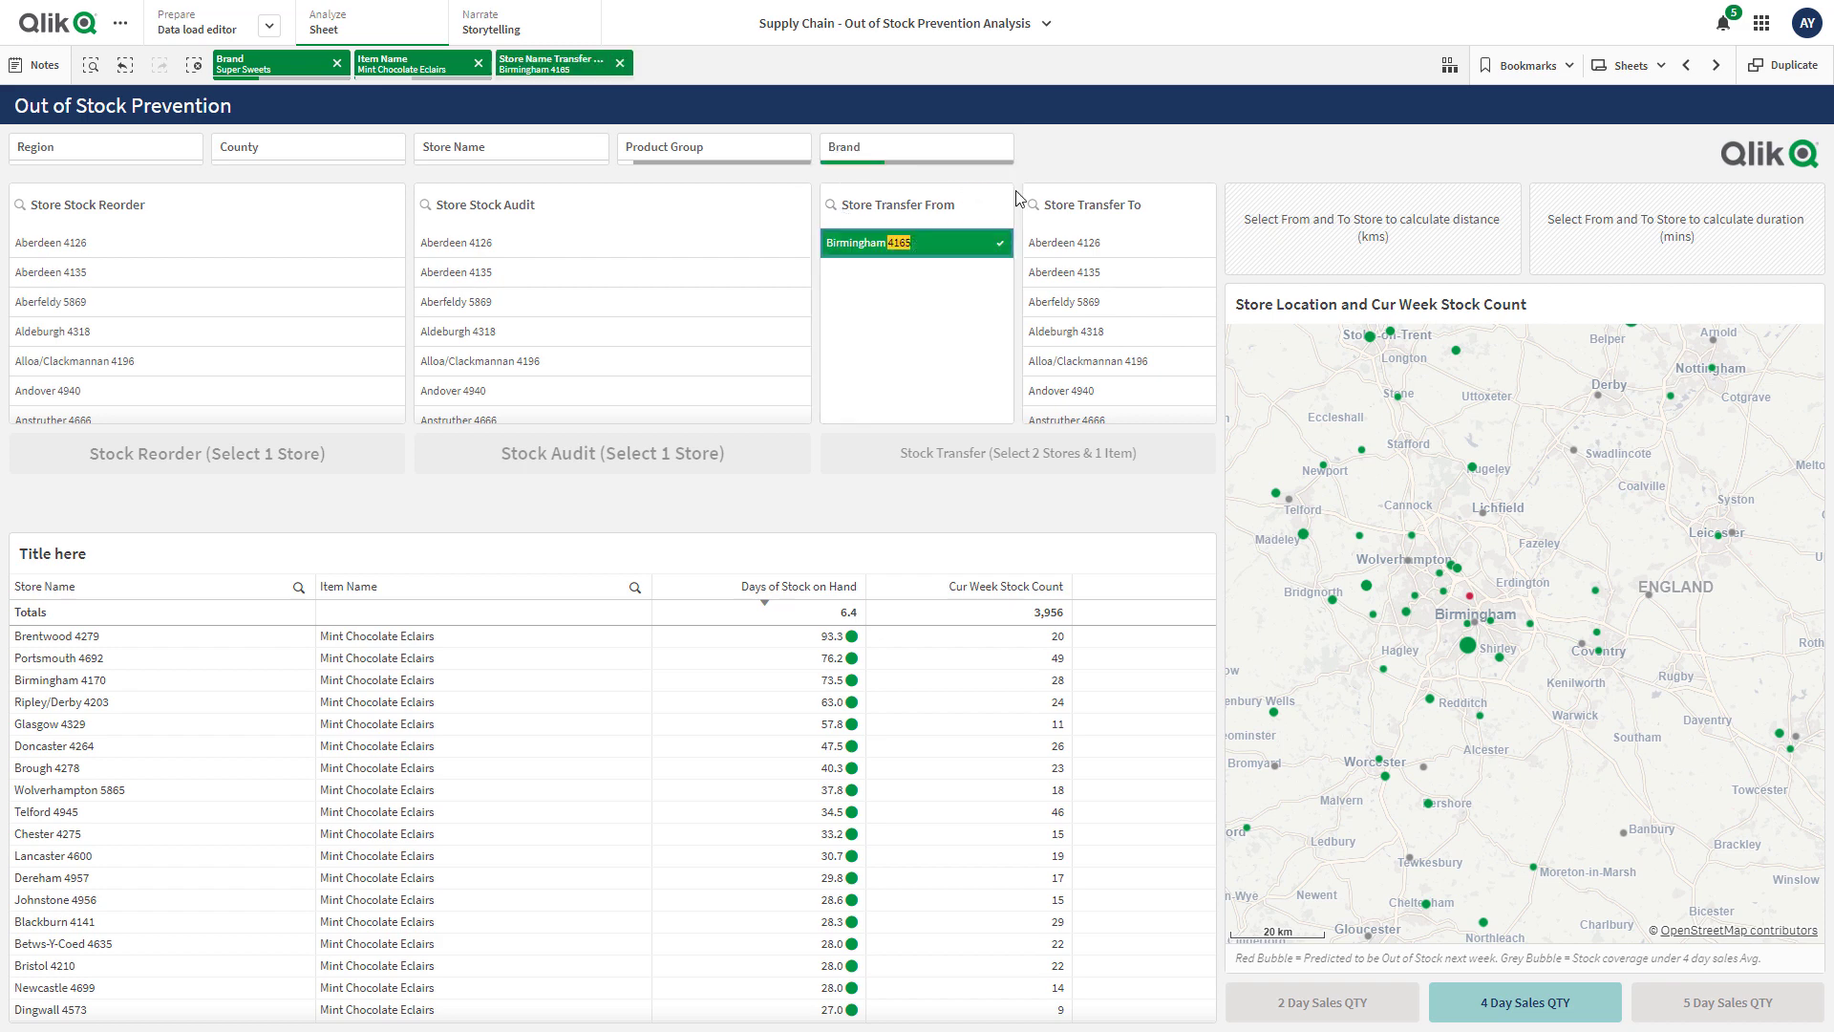
pyautogui.click(1046, 205)
pyautogui.write('4170')
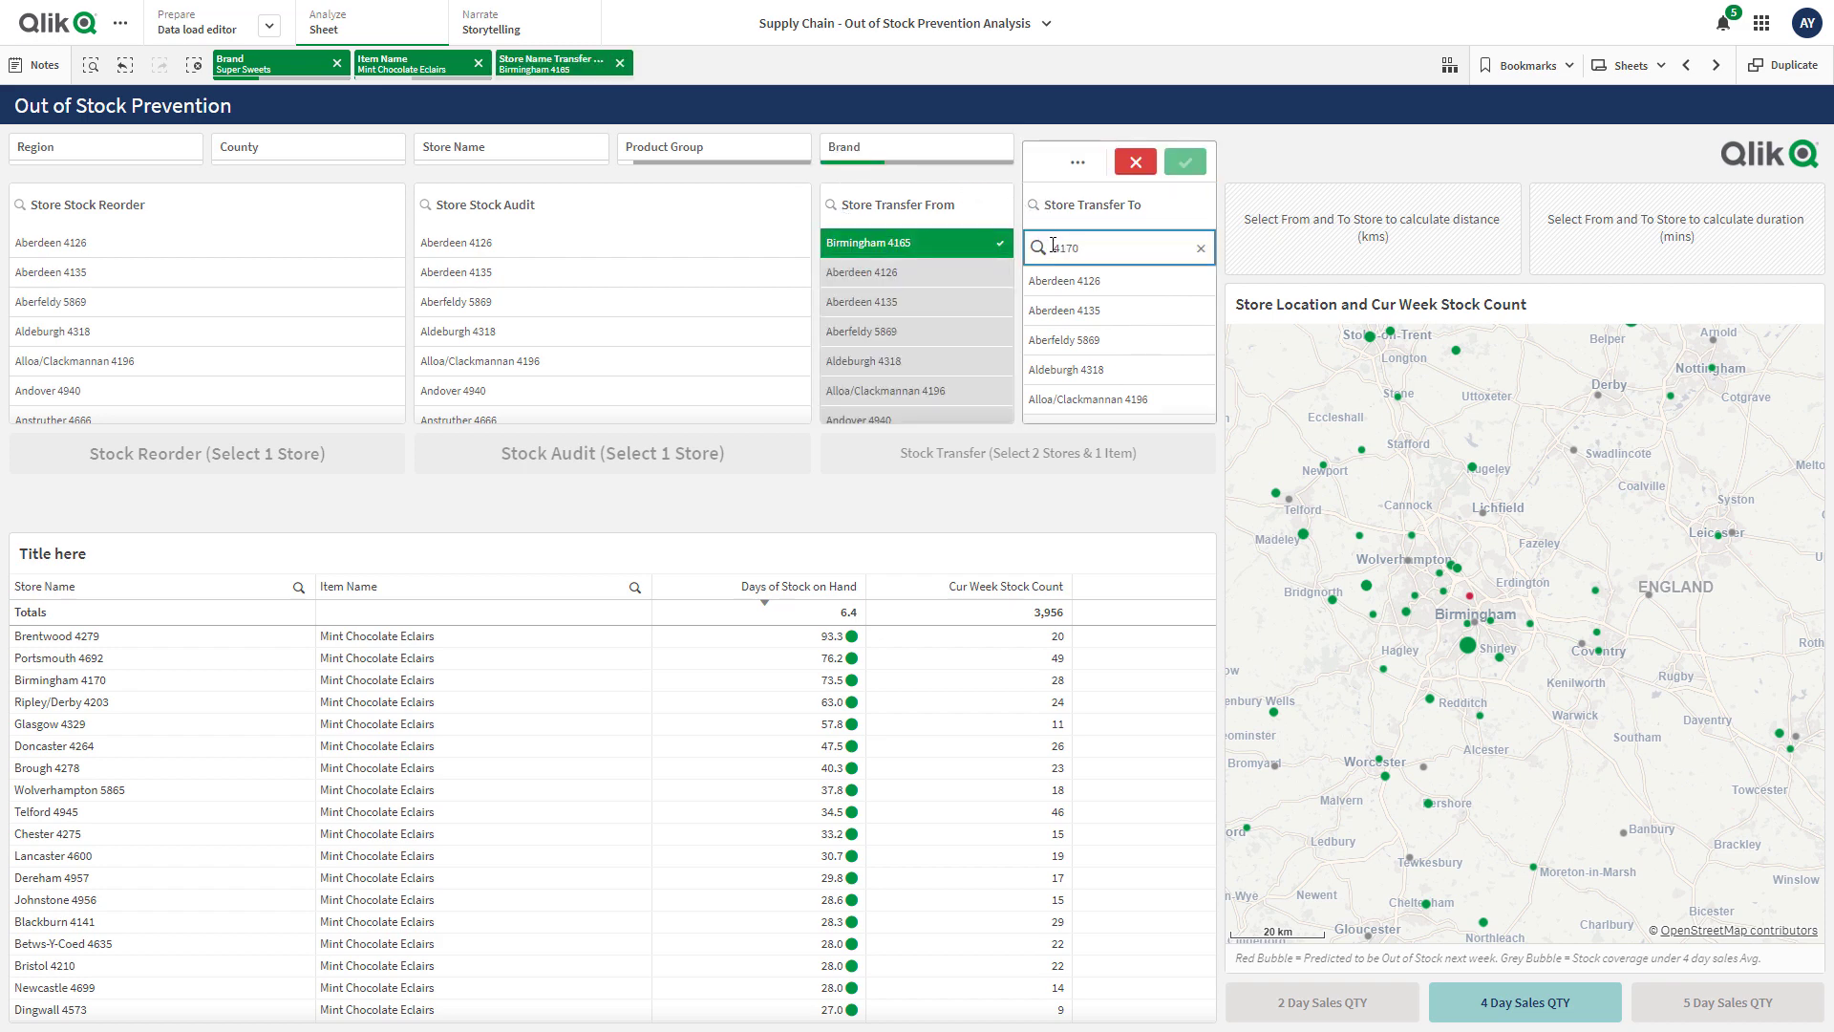
pyautogui.click(1098, 280)
pyautogui.click(1185, 162)
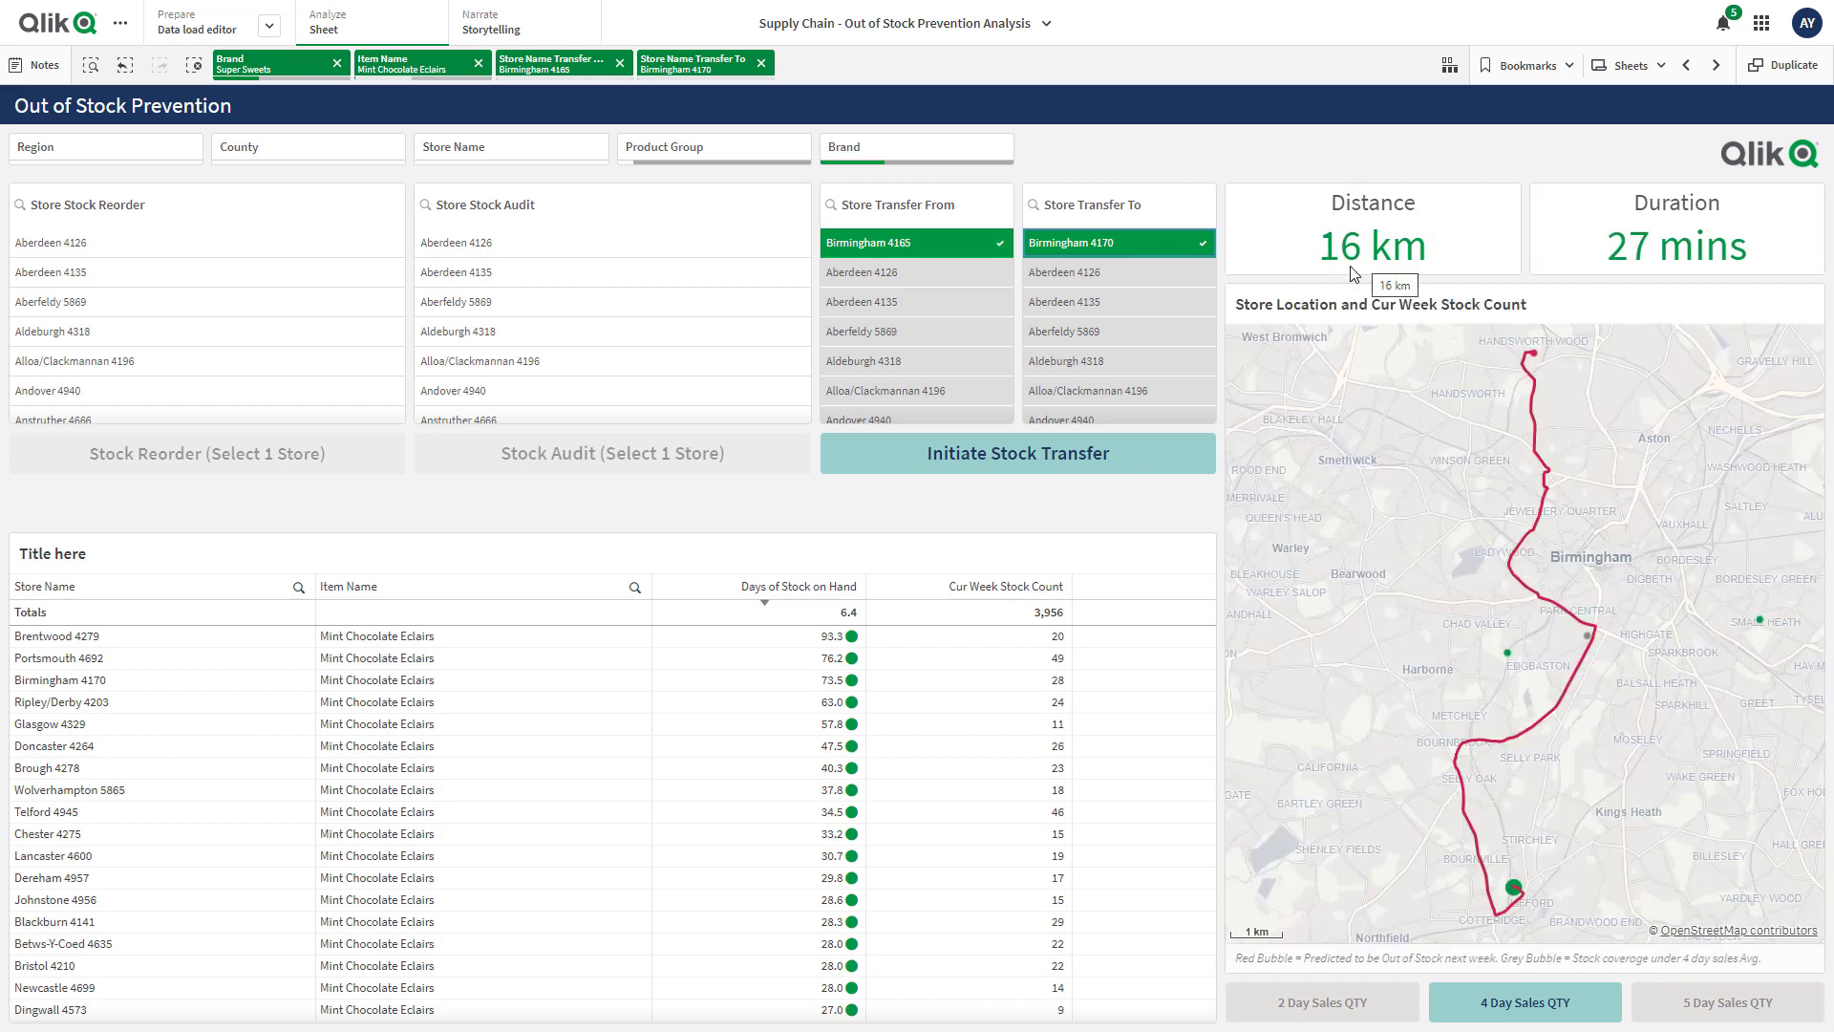
pyautogui.click(1048, 463)
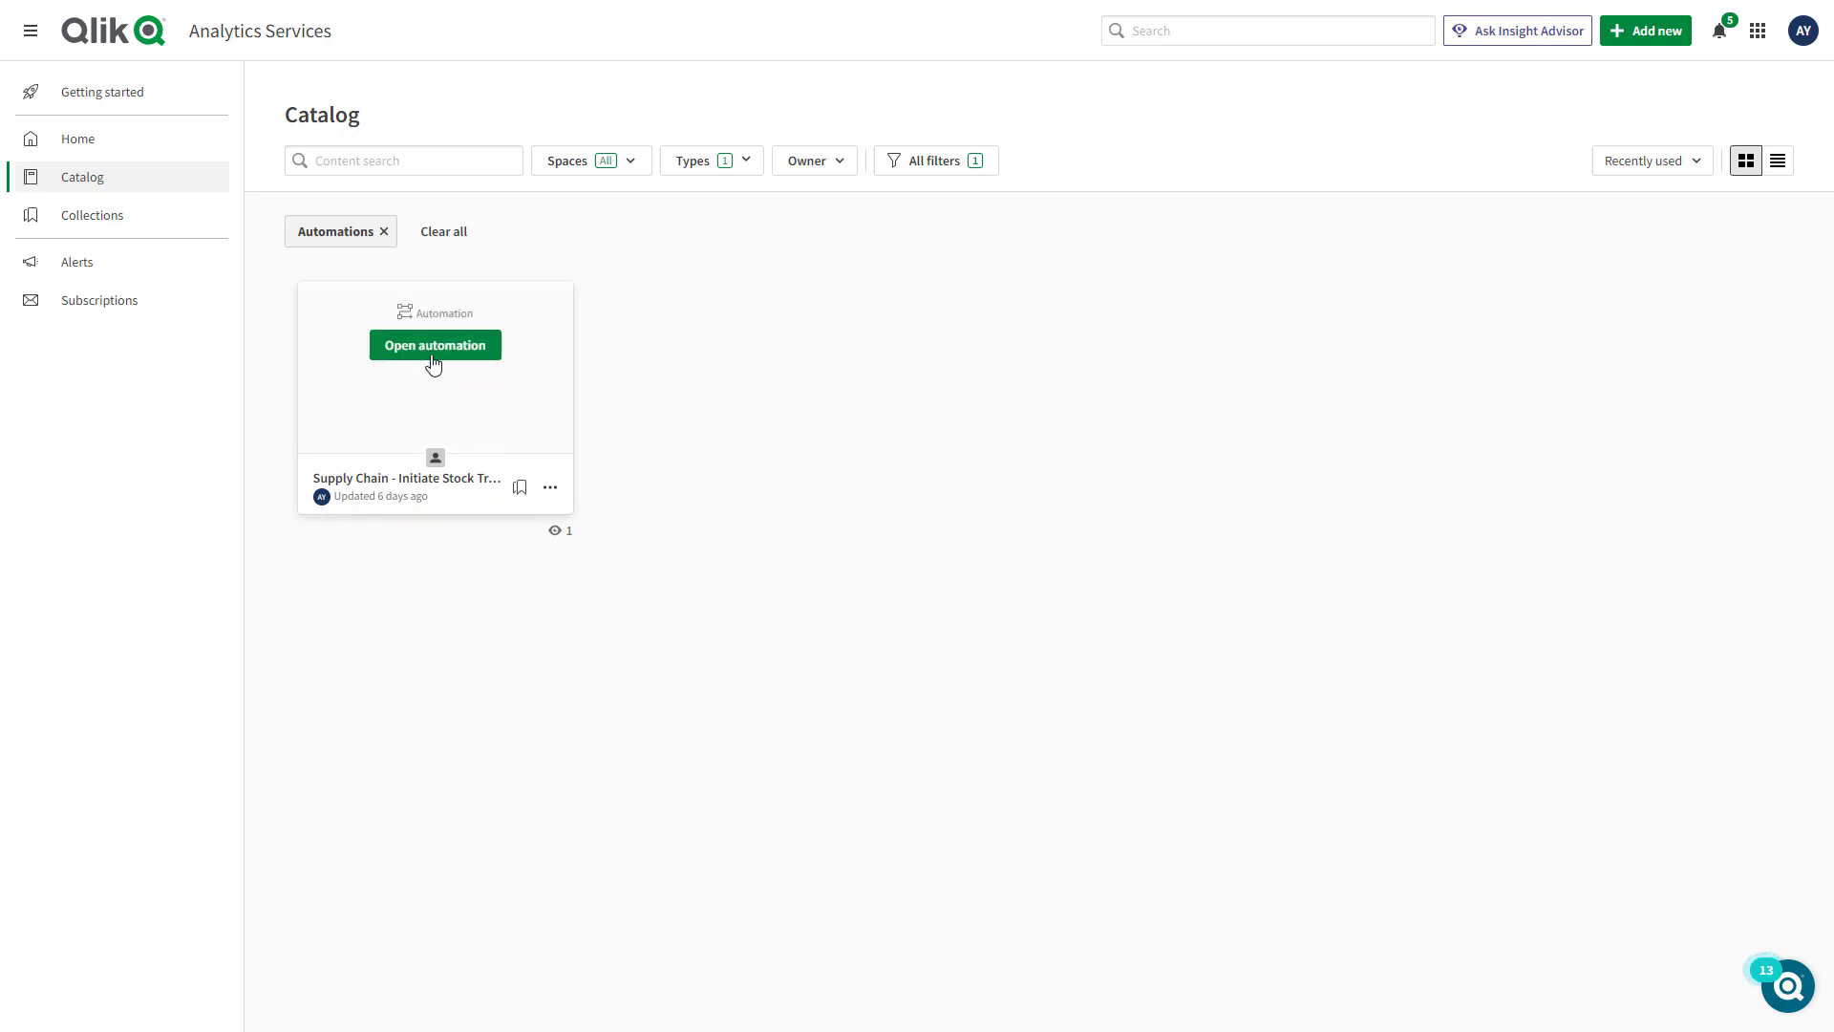
# Open the Supply Chain - Initiate Stock Transfer automation and examine its block flow from Start to Save App in the editor.
pyautogui.click(431, 353)
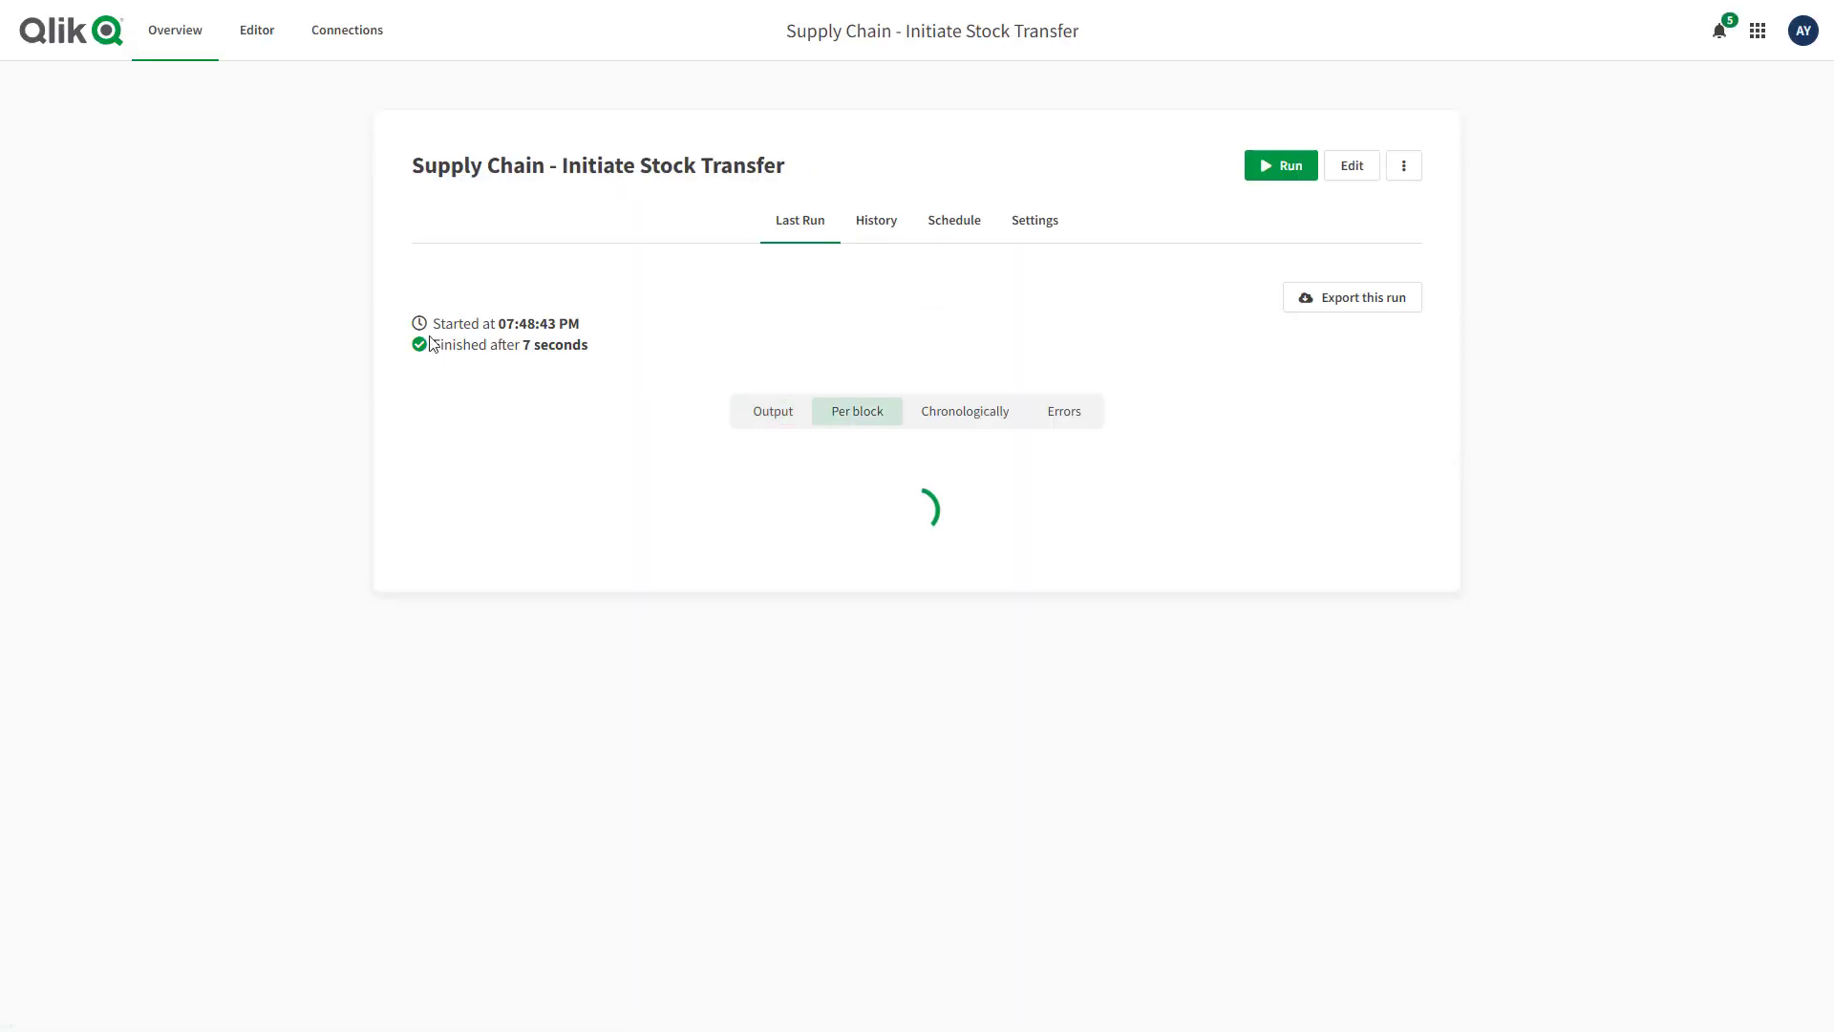
pyautogui.click(258, 40)
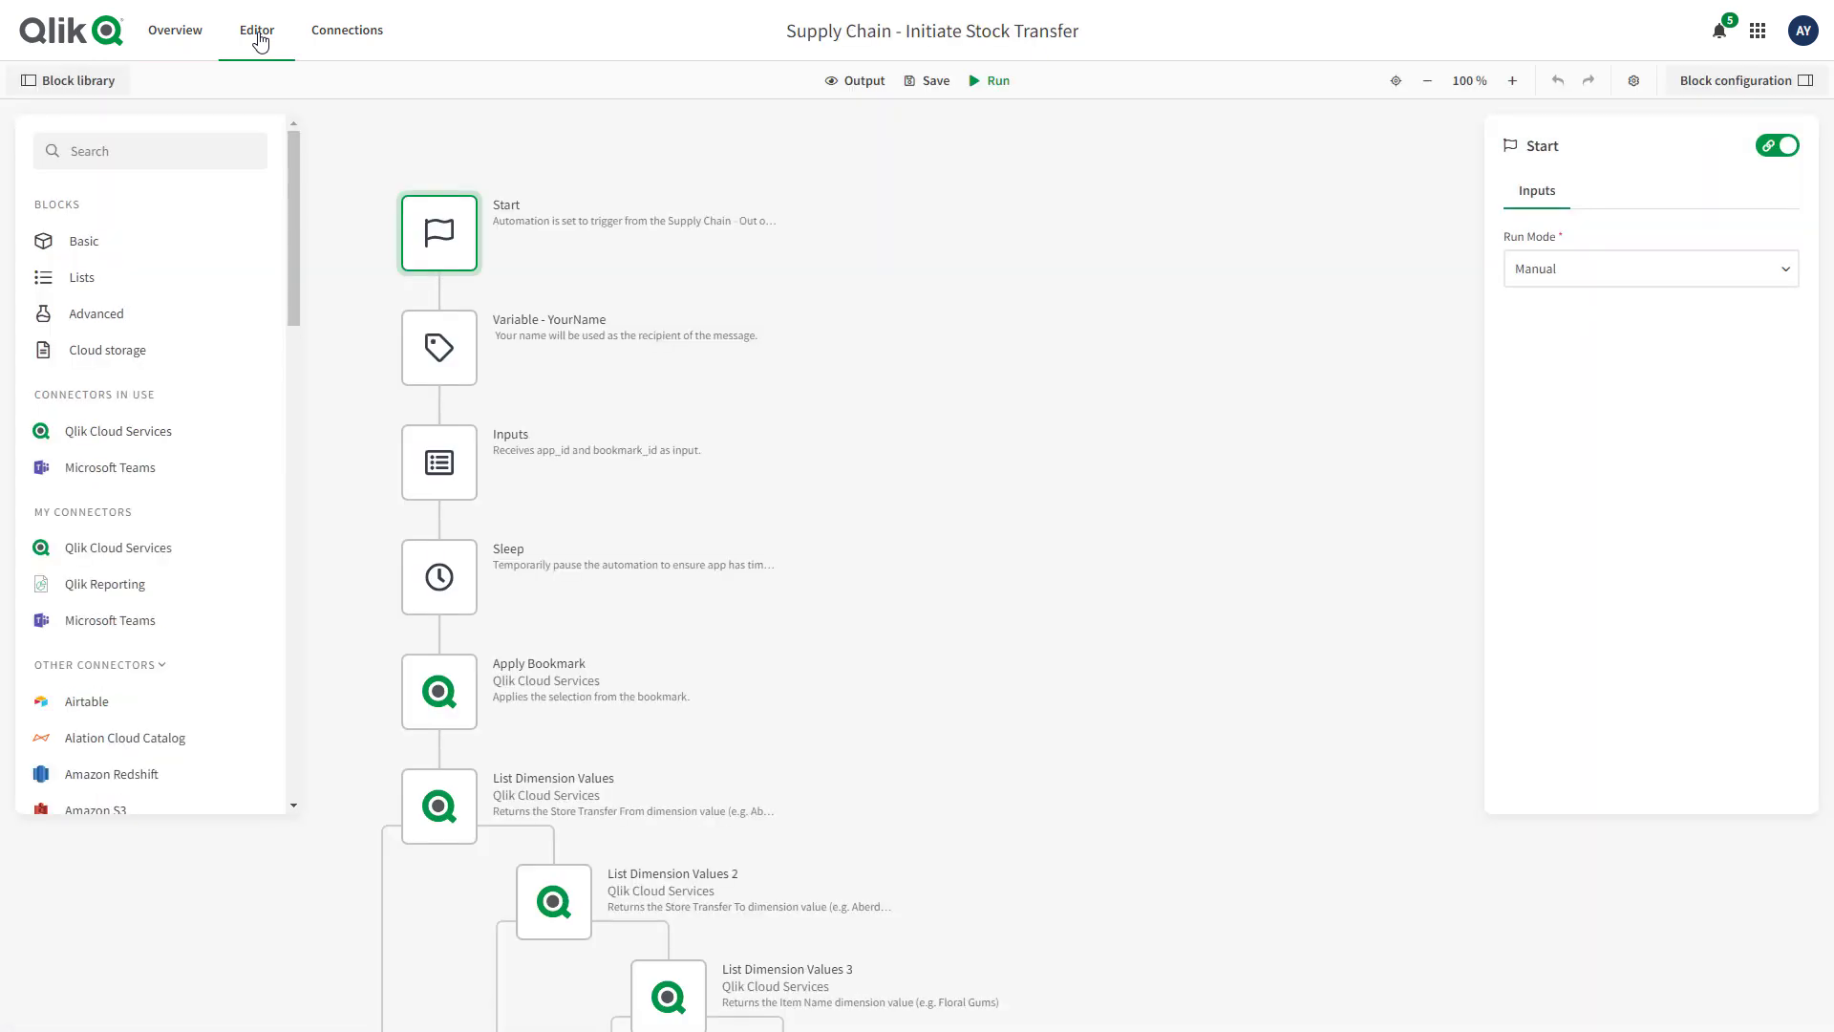
pyautogui.scroll(-1, 827, 350)
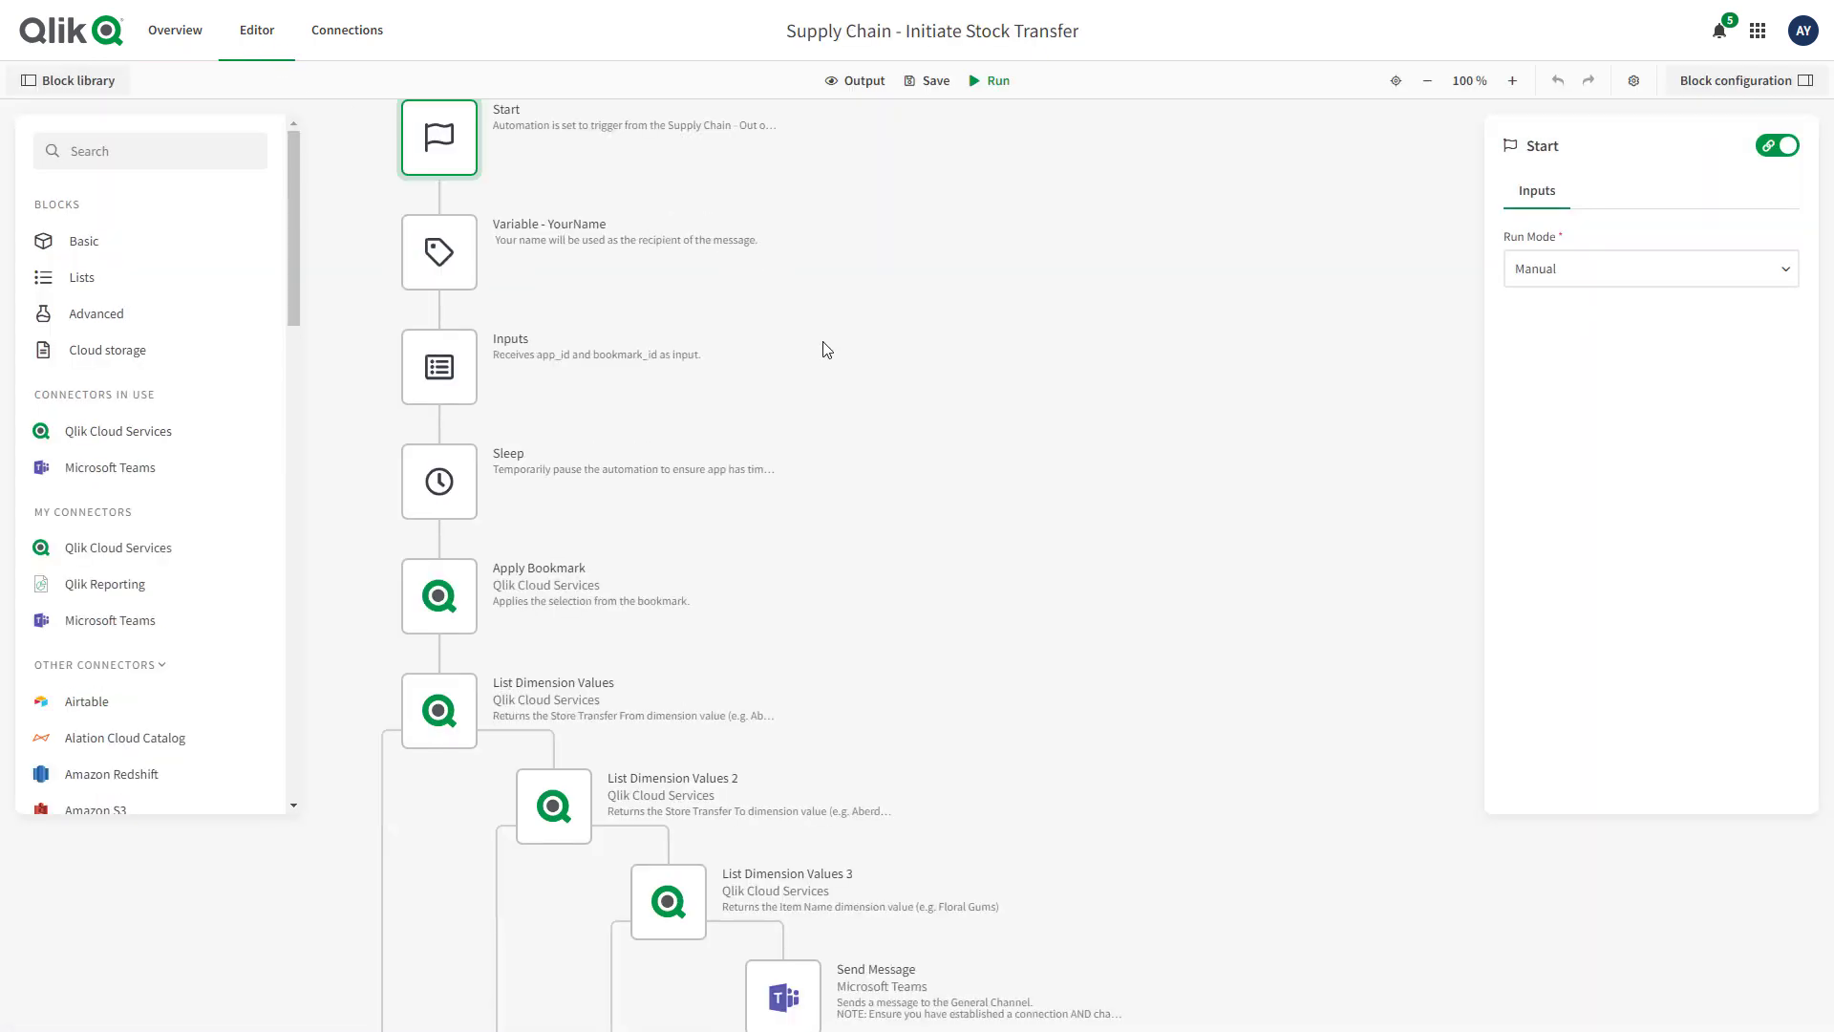
pyautogui.scroll(-5, 827, 350)
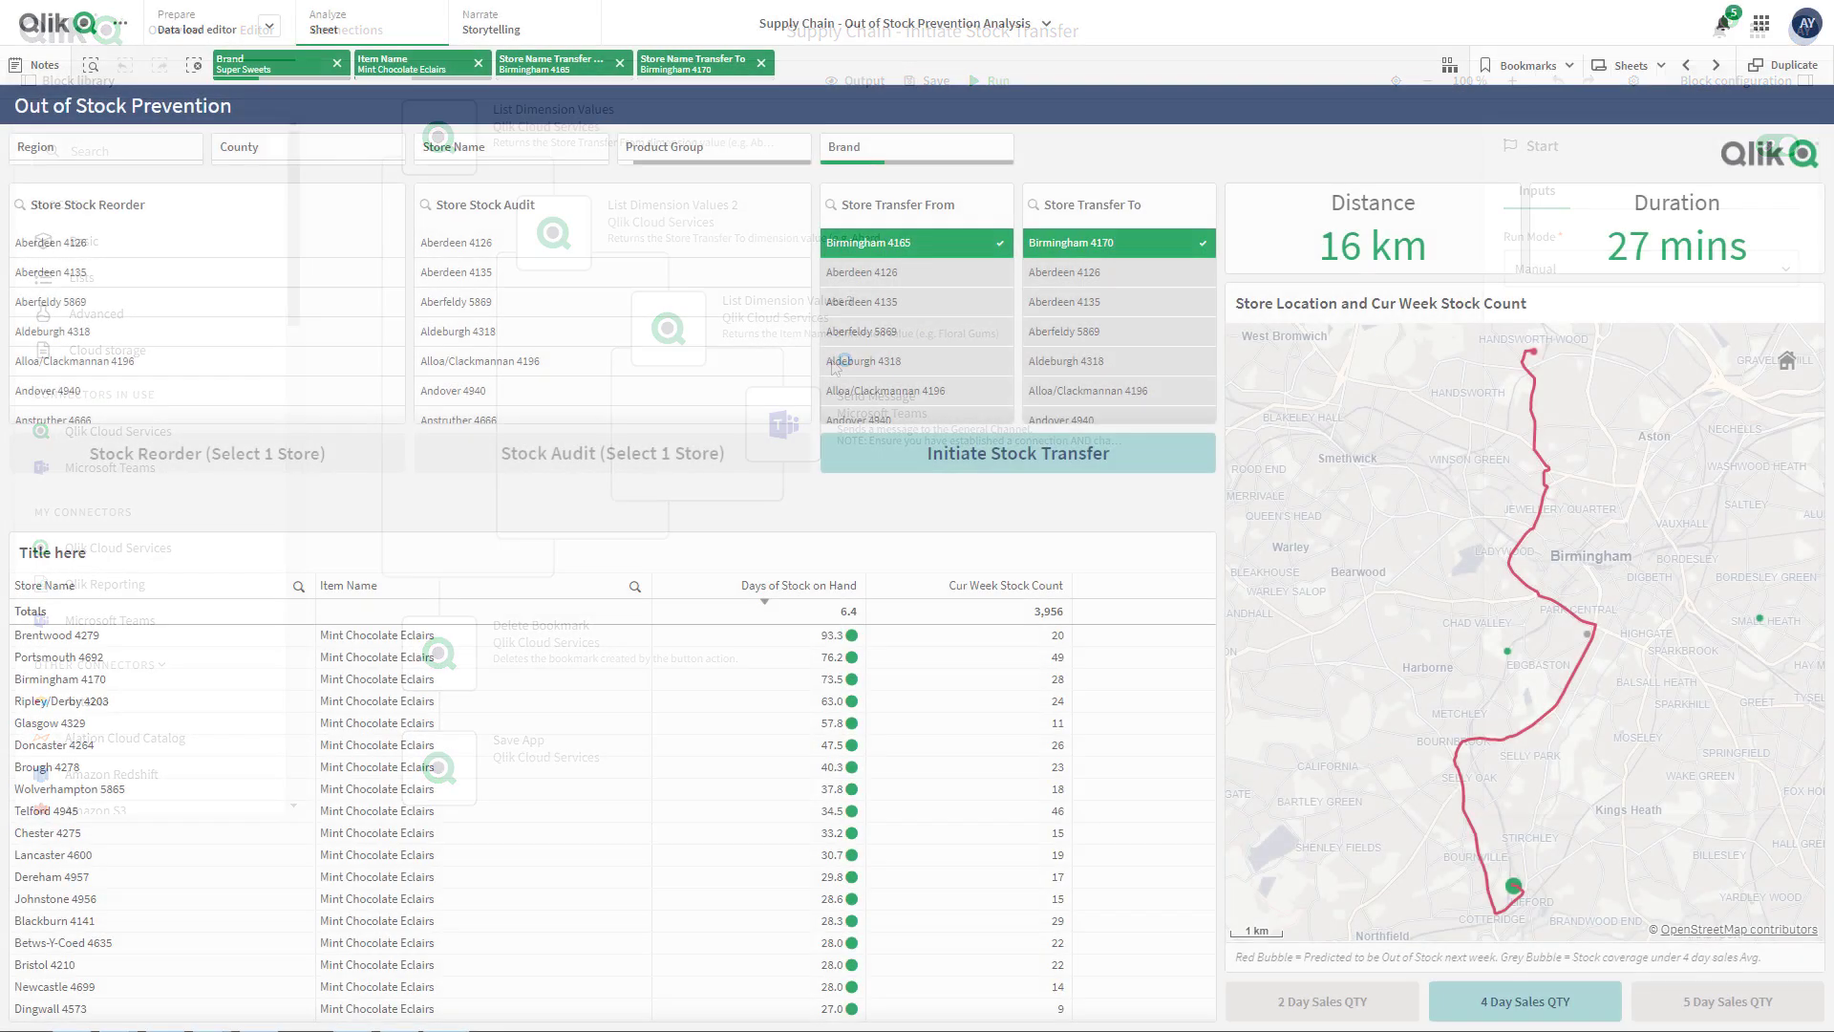
# Reply in the app note, mentioning the requesting colleague: "Investigated as per request. We've actioned a stock transfer, and prevented OOS next week for the Mint Chocolate Eclairs. Thanks!".
pyautogui.click(31, 66)
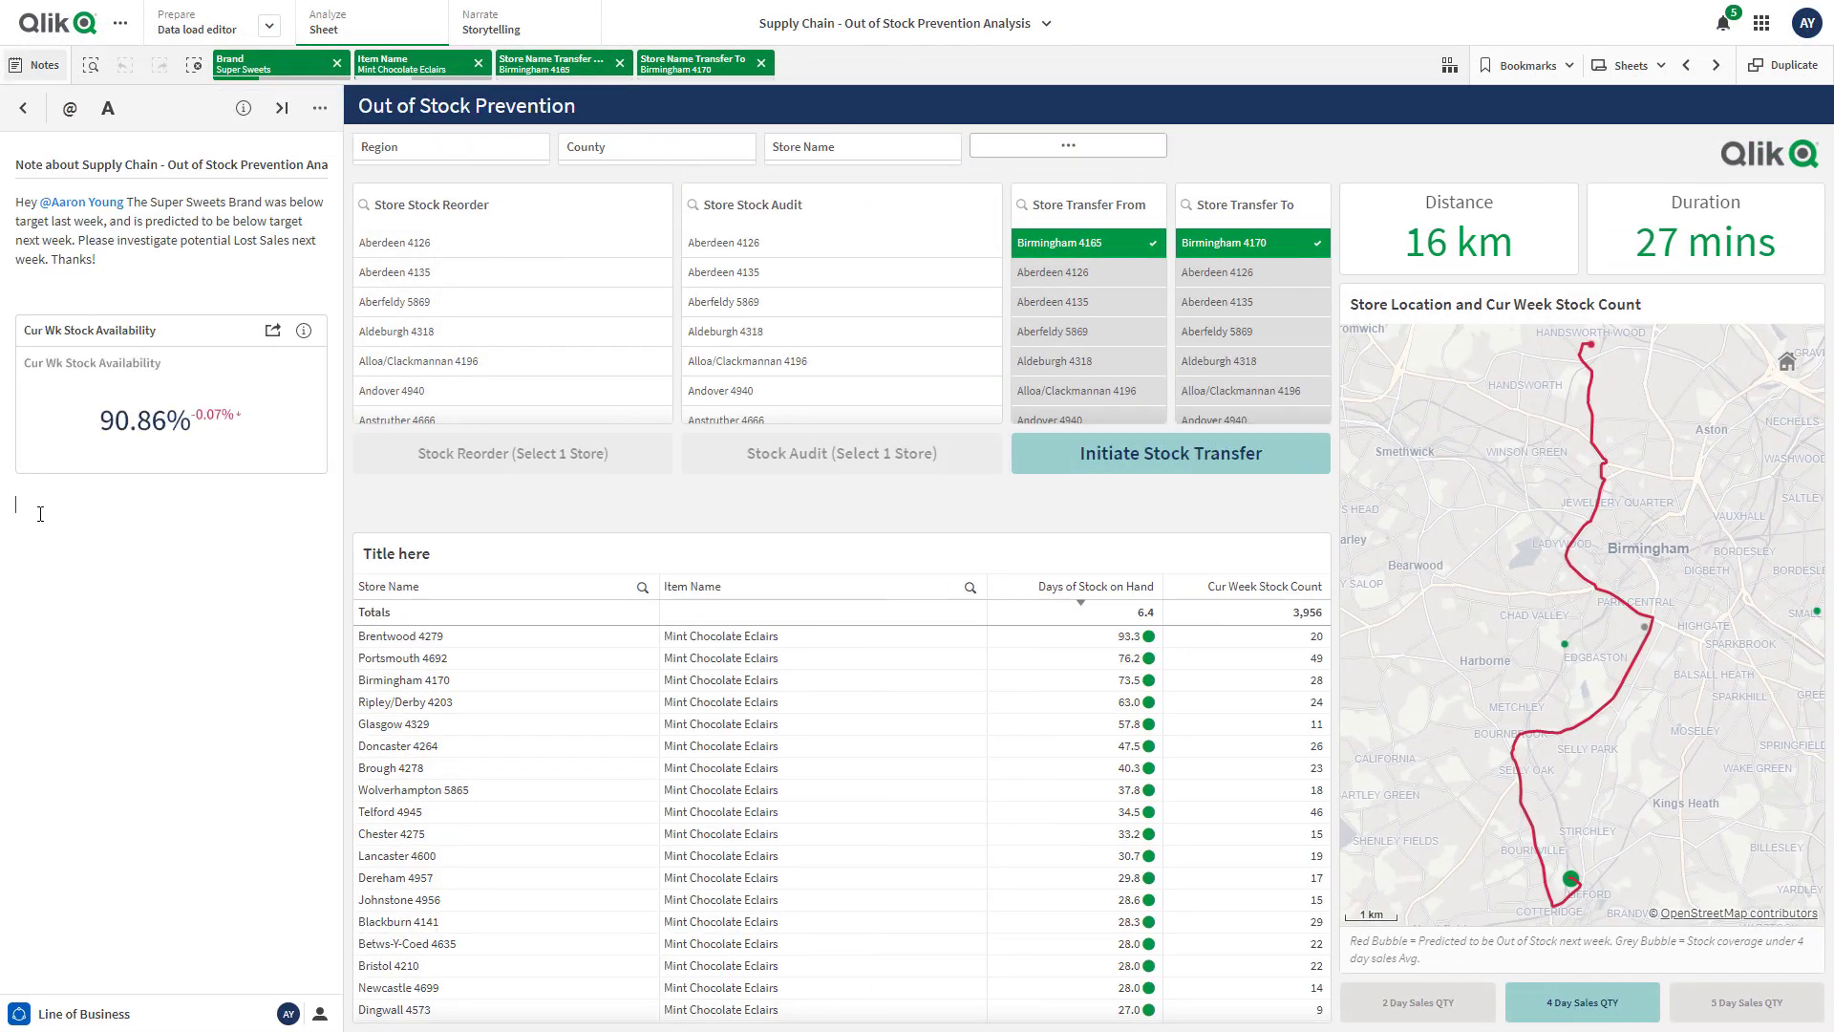
pyautogui.write('Hey @Ck')
pyautogui.press('Return')
pyautogui.write('Investigated as per request.')
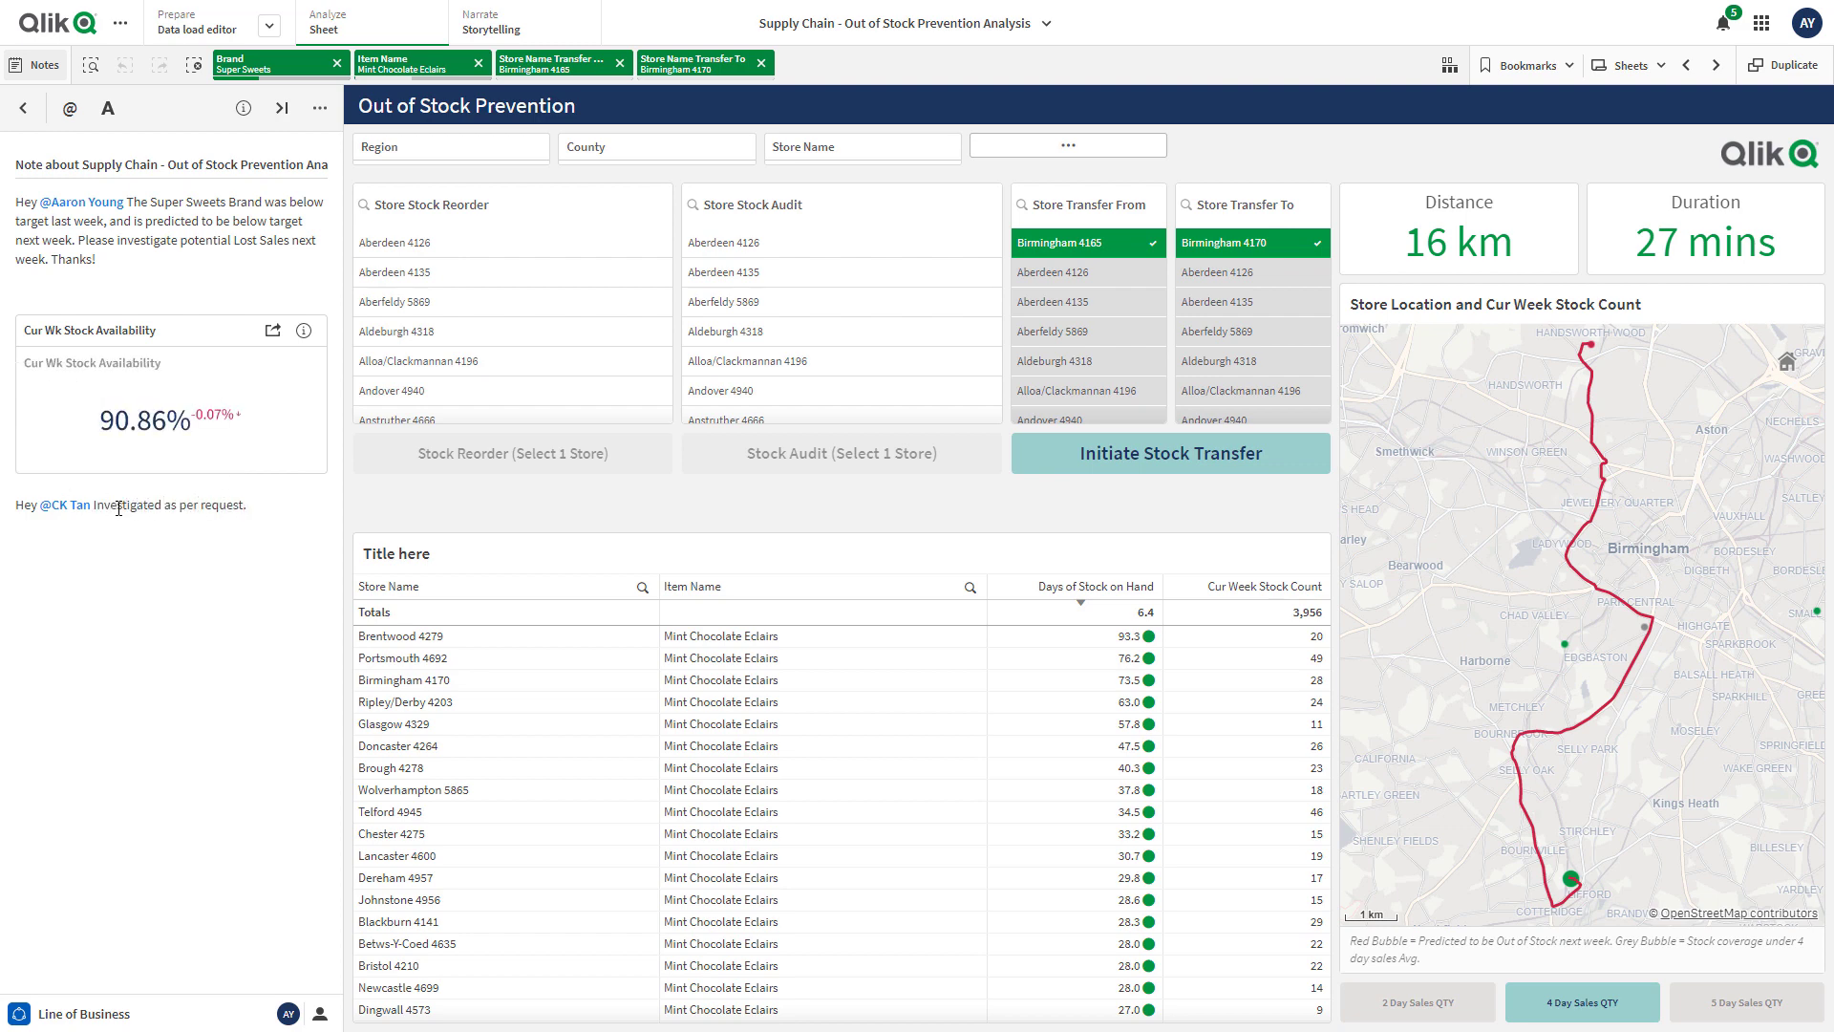
pyautogui.write(" We've actioned a stock transfer, and prevented OOS next")
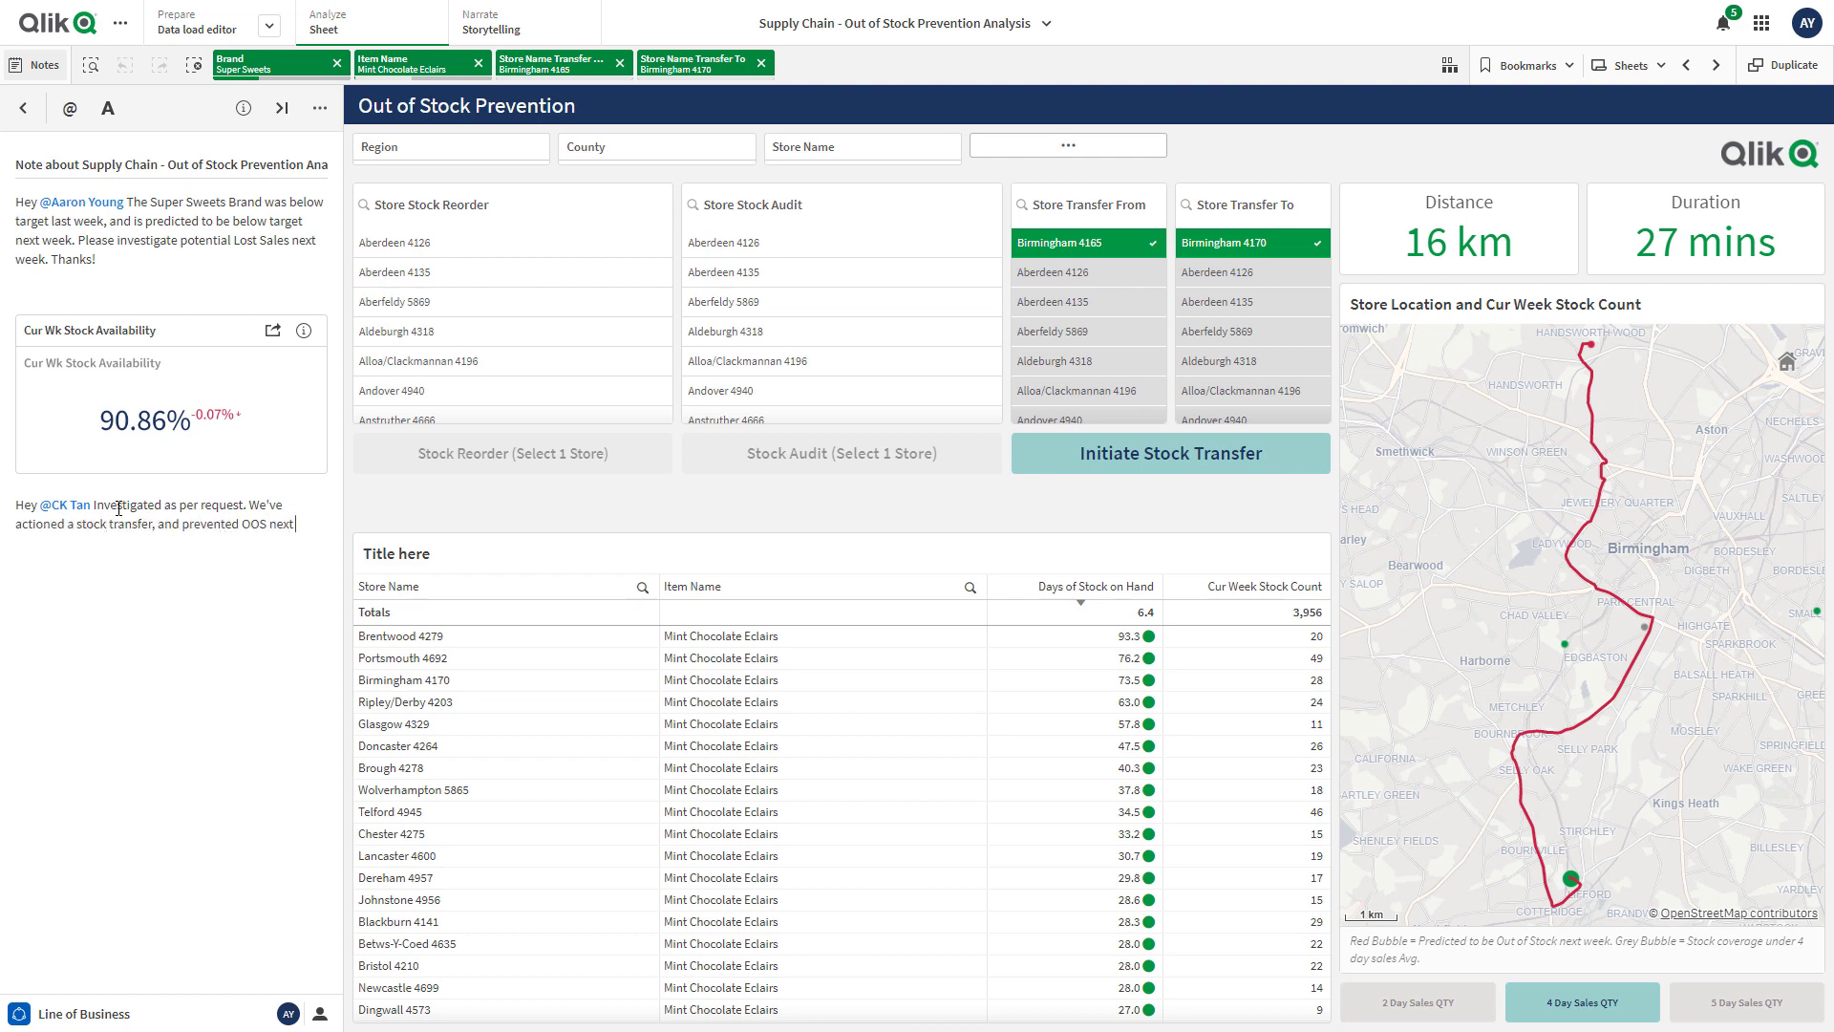
pyautogui.write(' week for the Mint Chocolate Eclairs. Thanks!')
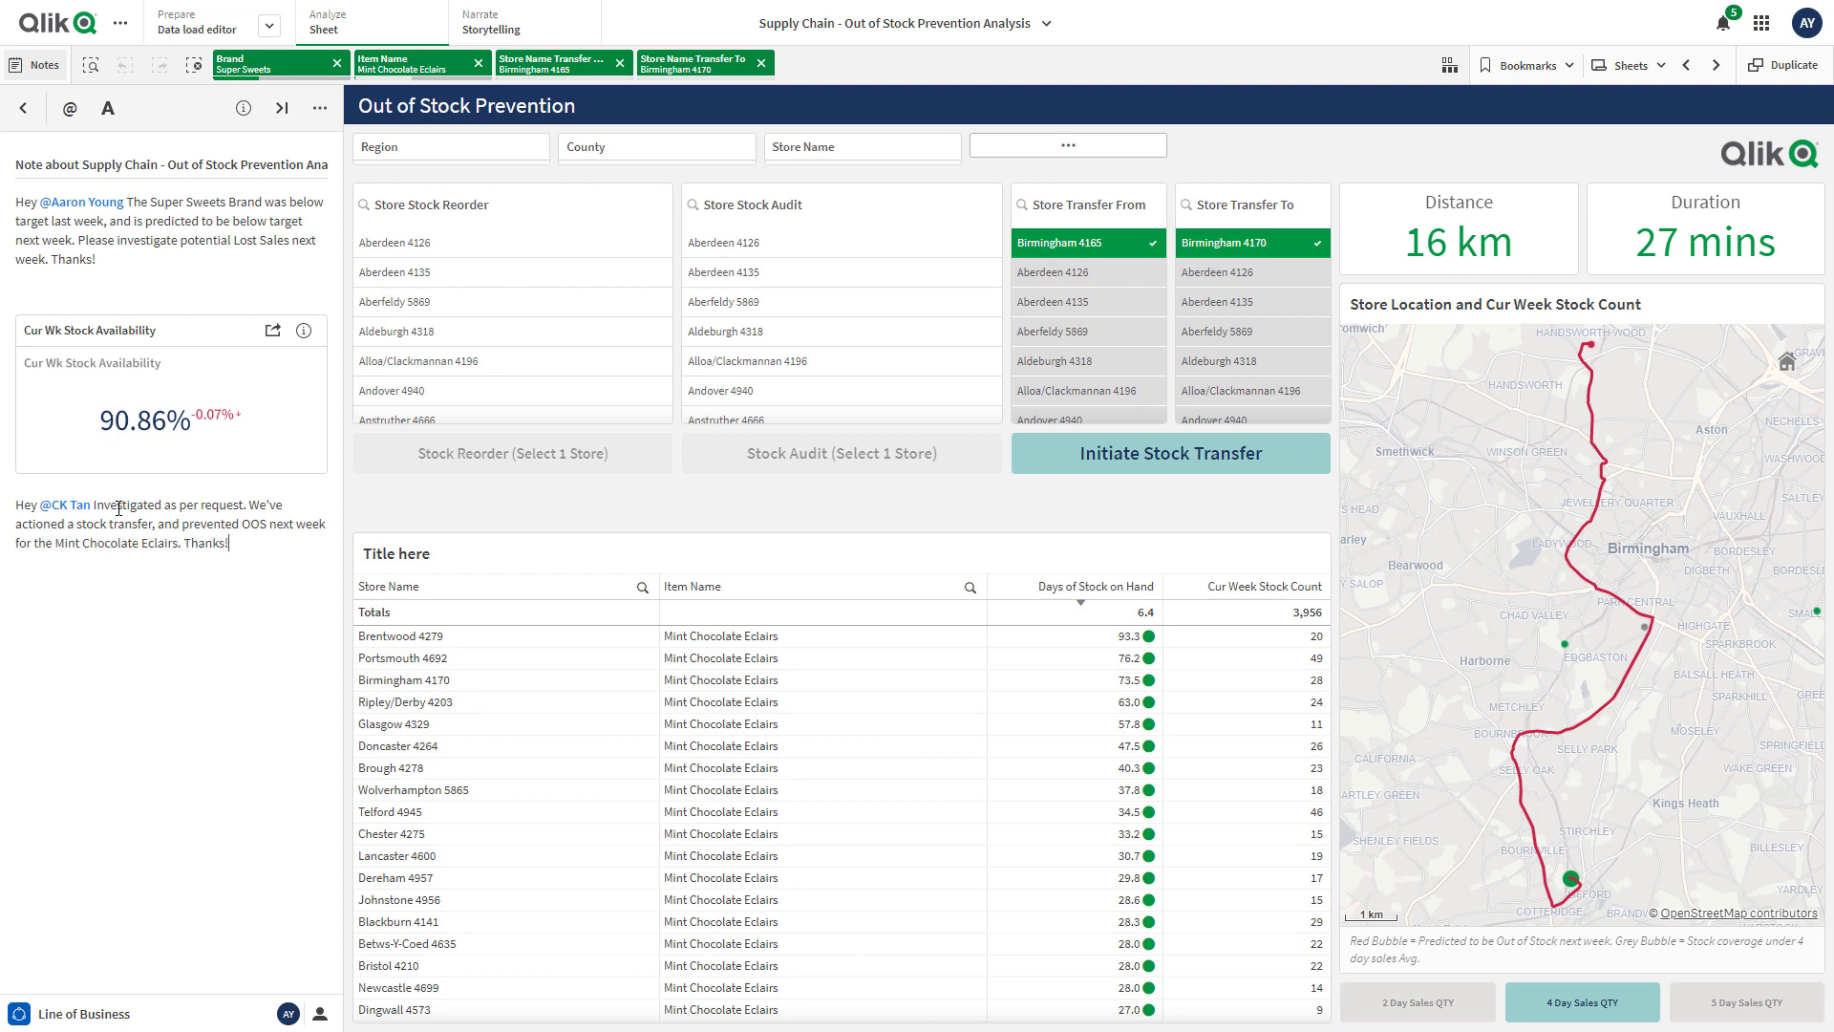
pyautogui.click(37, 66)
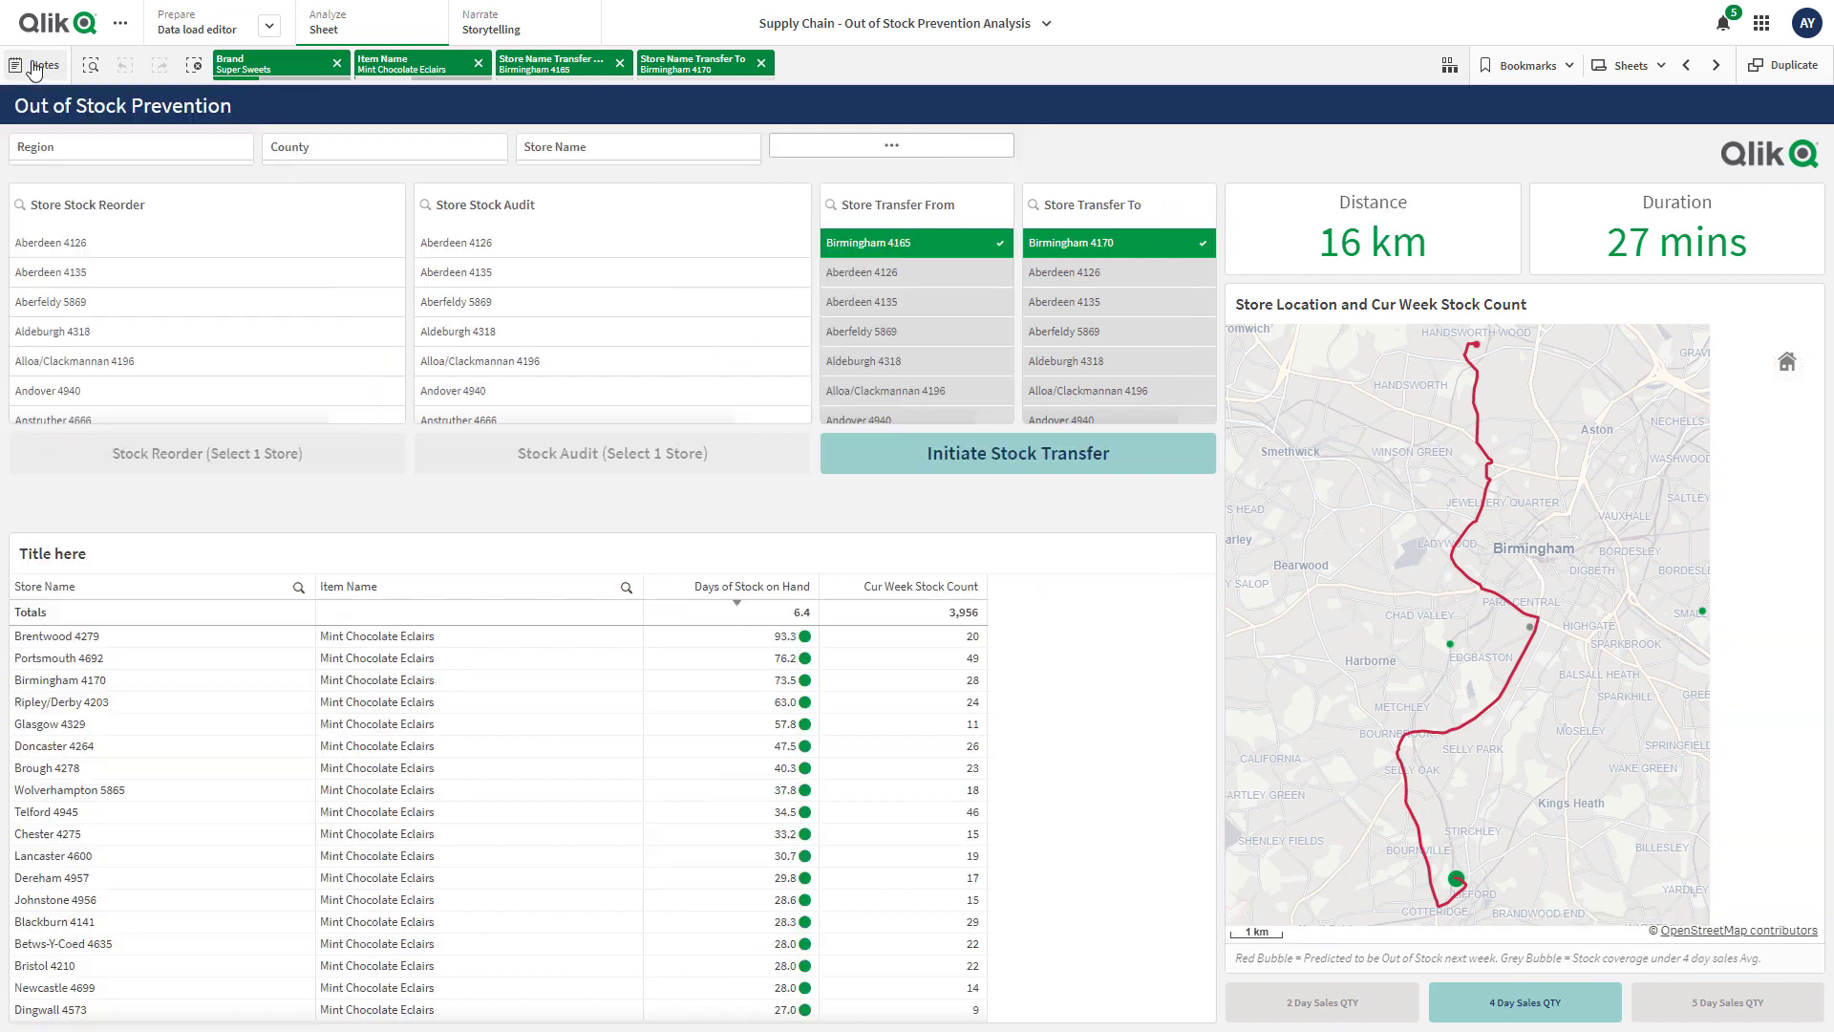